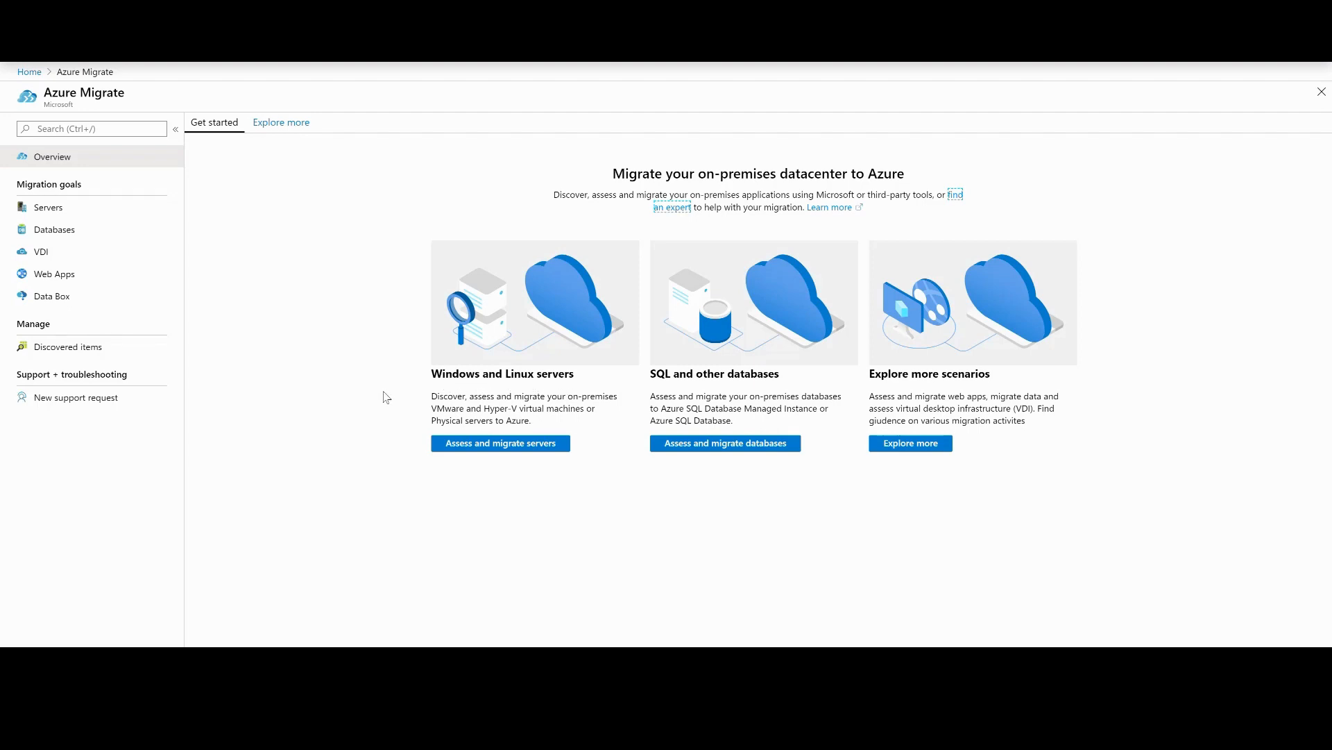
Open the assess and migrate page for Windows and Linux servers and review its assessment and migration tools.
click(478, 452)
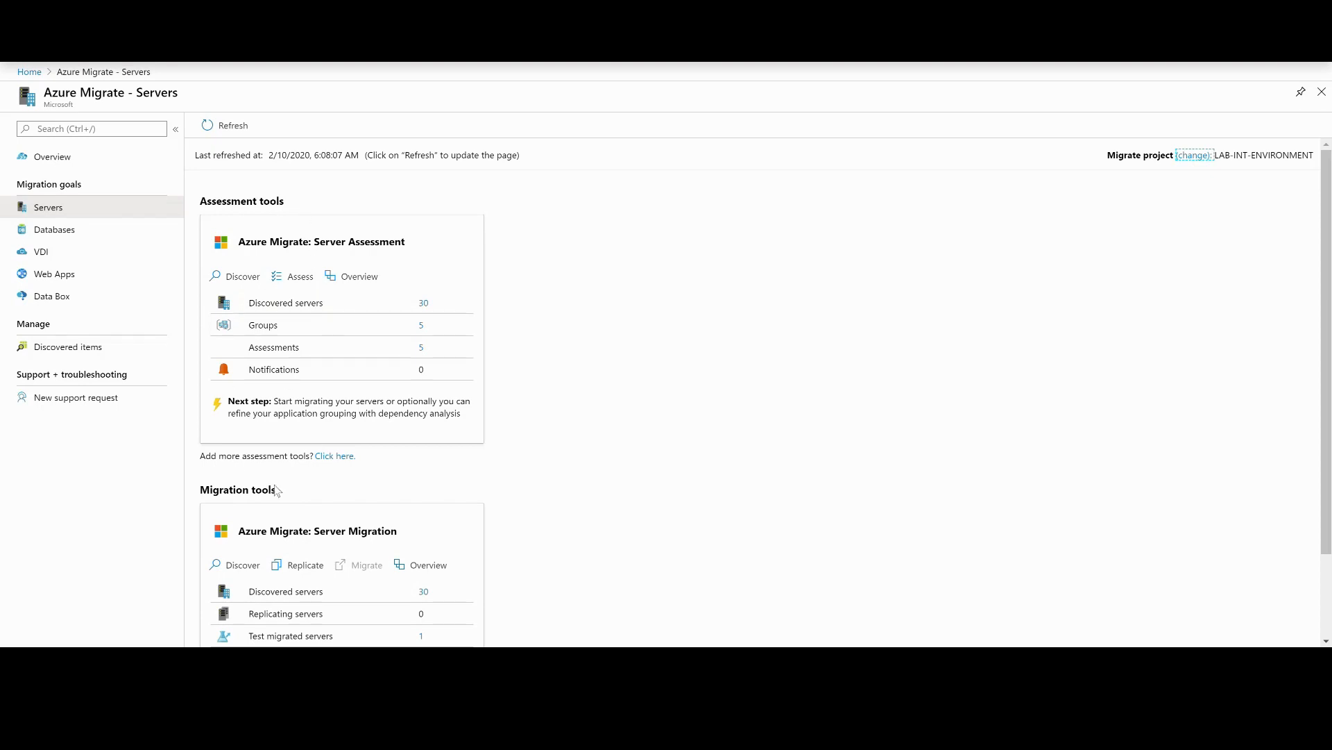
scroll(535, 356, down, 2)
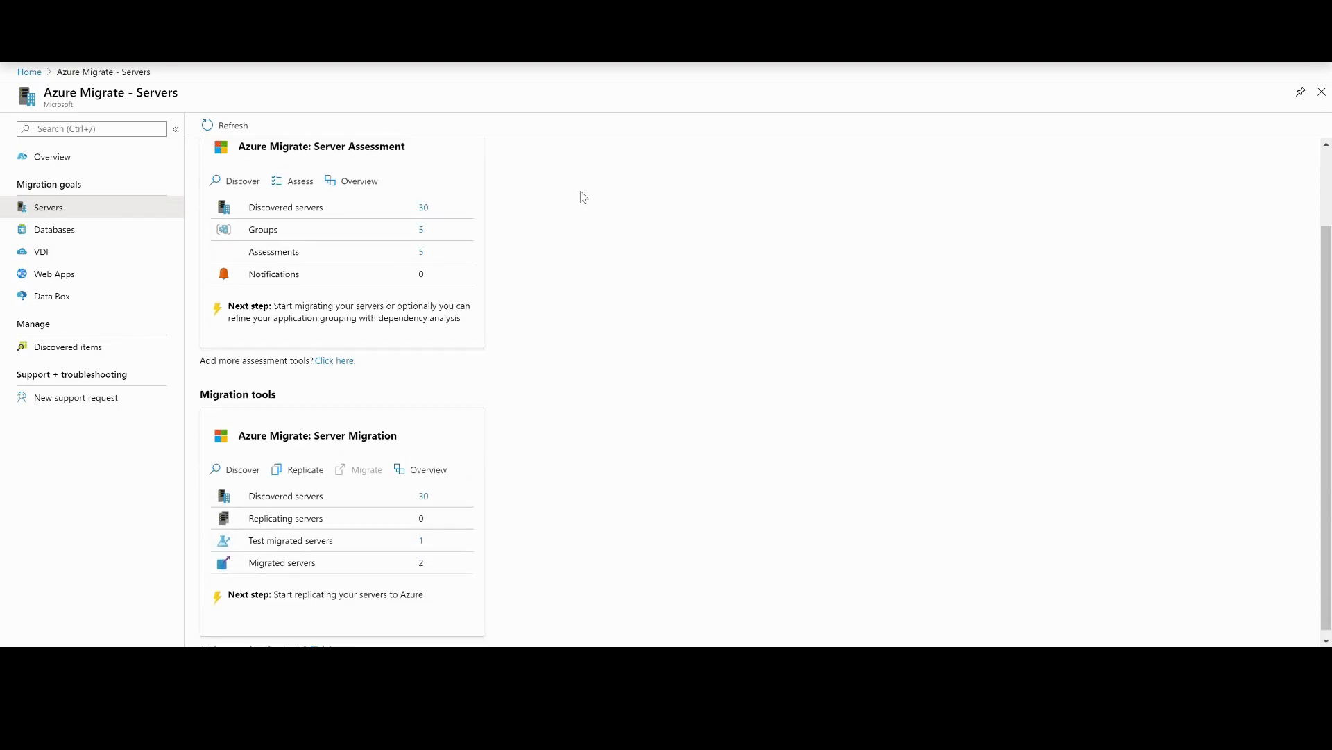
scroll(583, 197, up, 2)
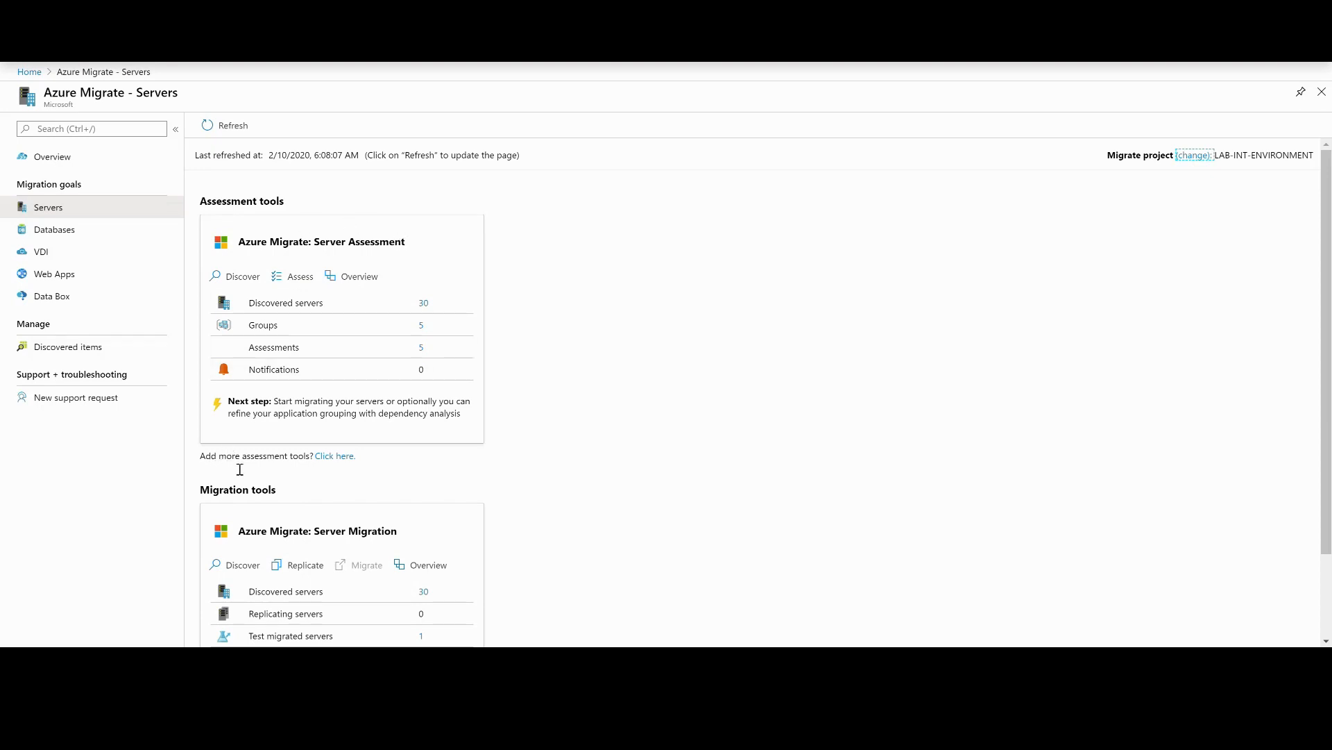
View the additional third-party server assessment tools that can be added to the migrate project.
click(335, 458)
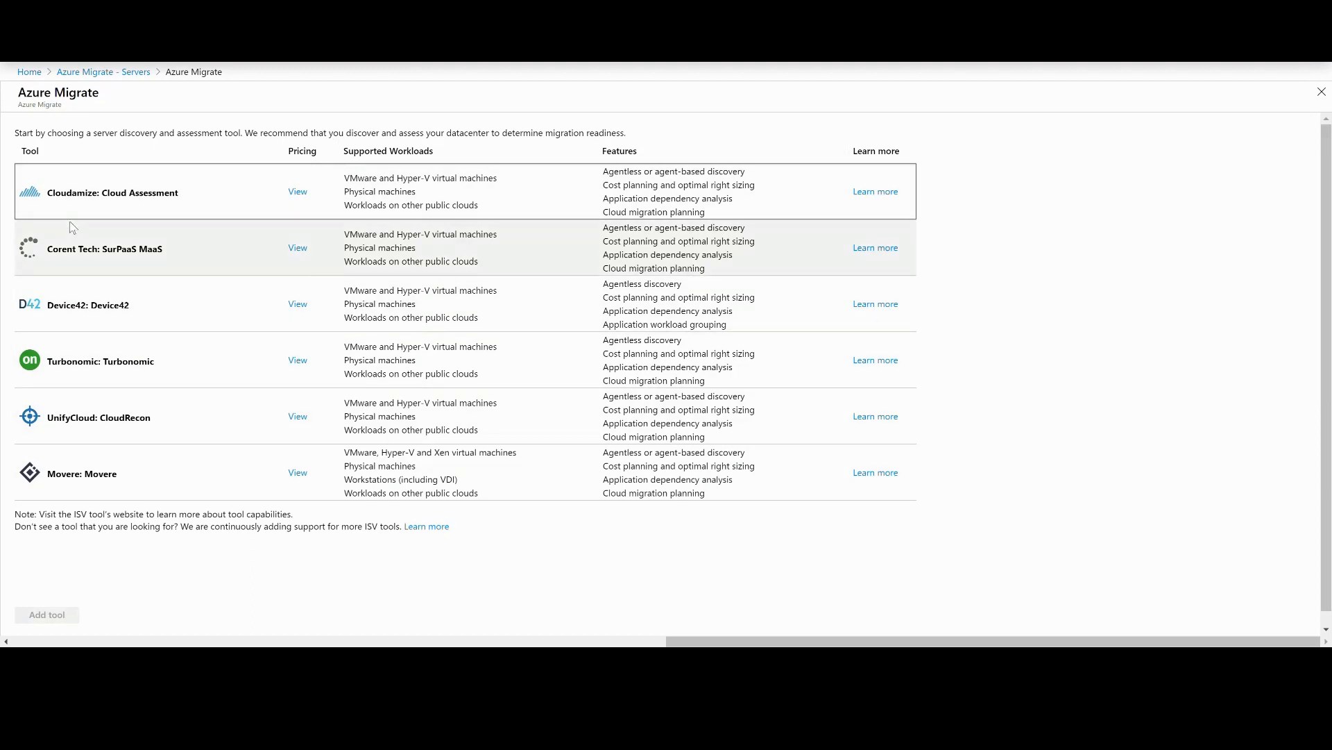
click(160, 217)
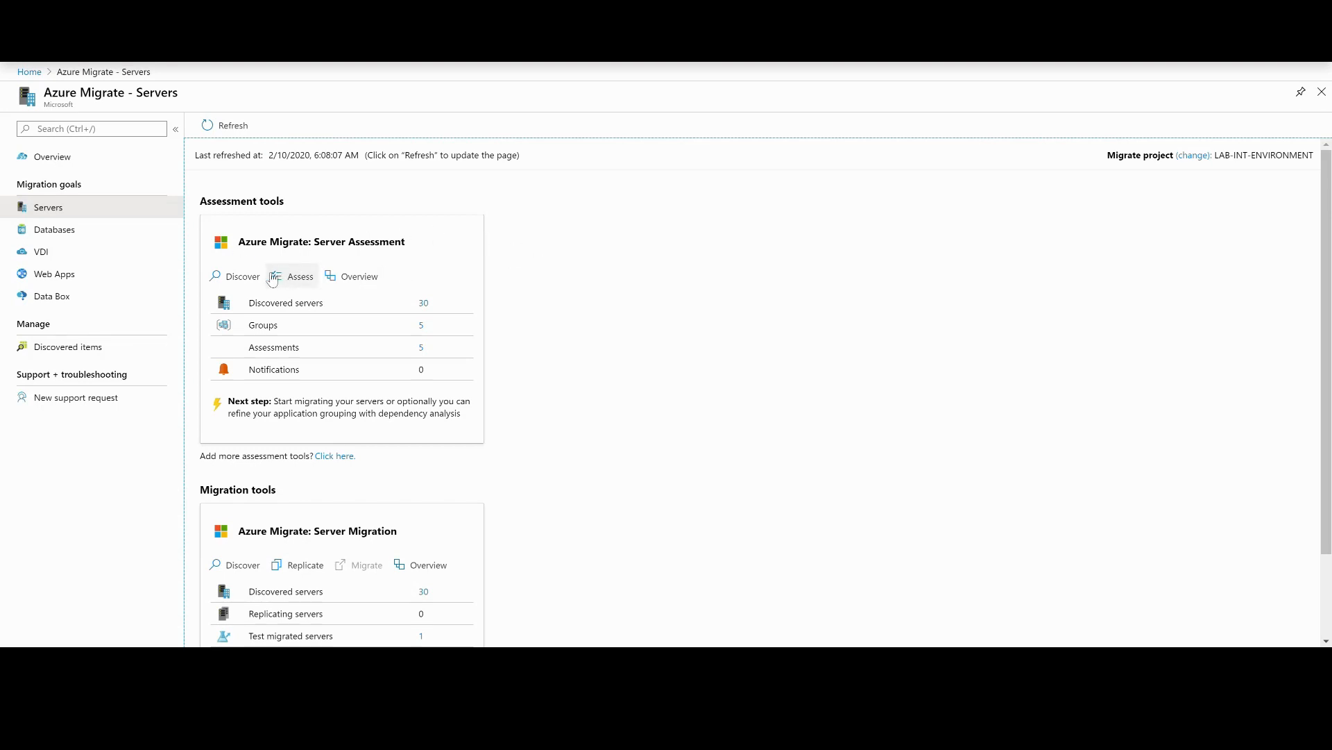
Review the machine discovery methods, comparing CSV import with appliance discovery, and choose Hyper-V as the virtualization type for the appliance.
click(241, 286)
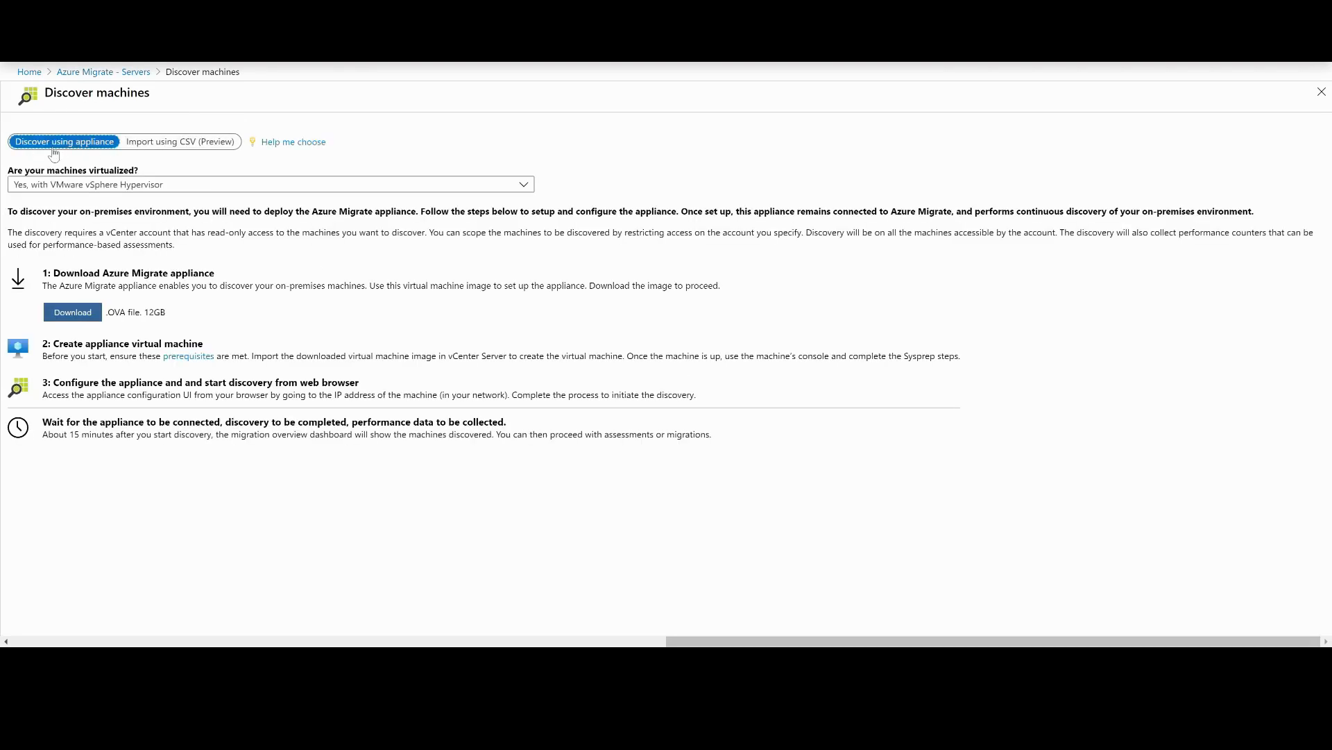
click(156, 148)
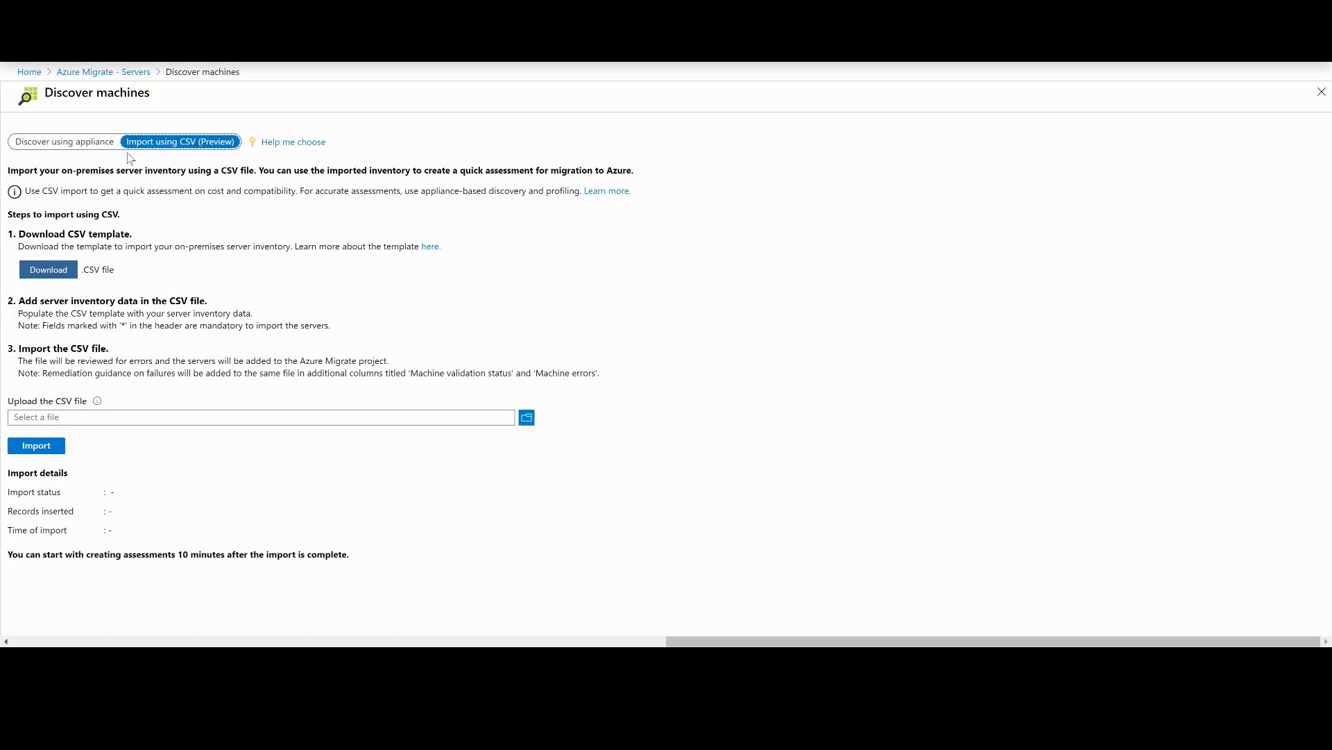
click(56, 146)
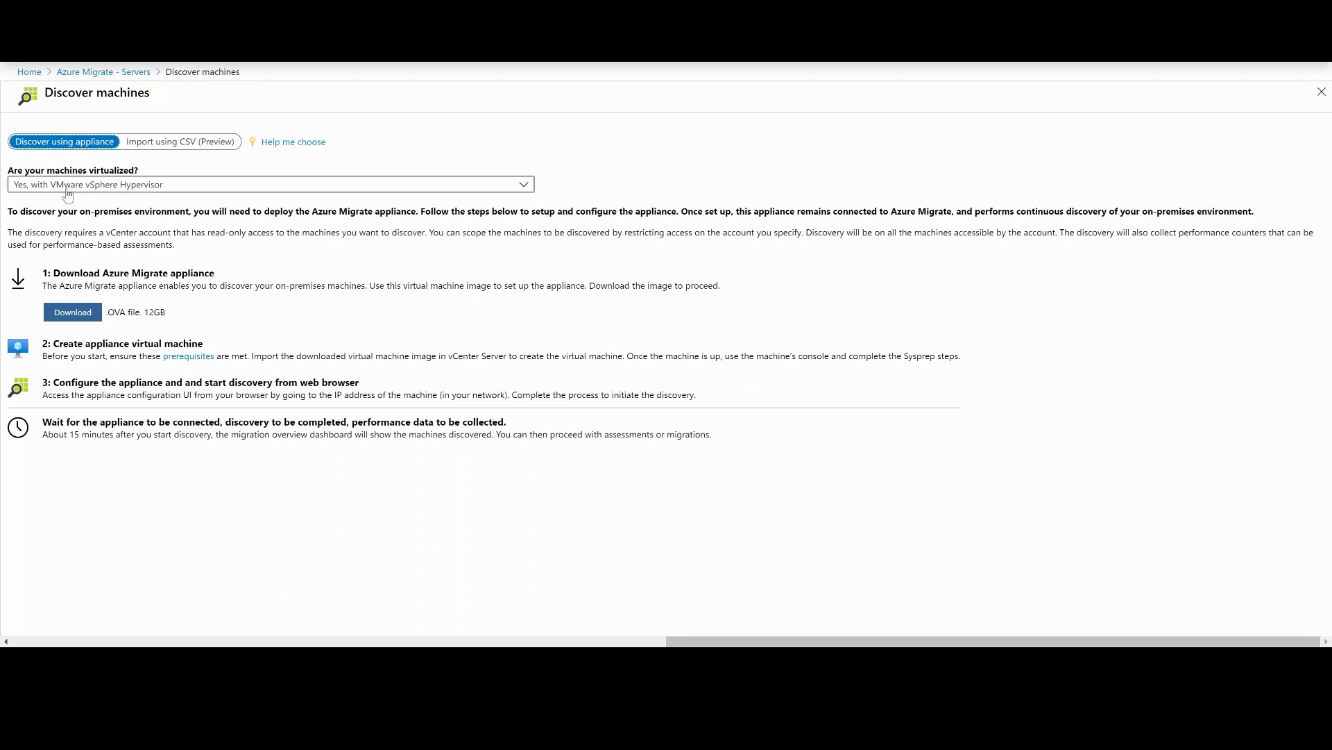
click(68, 190)
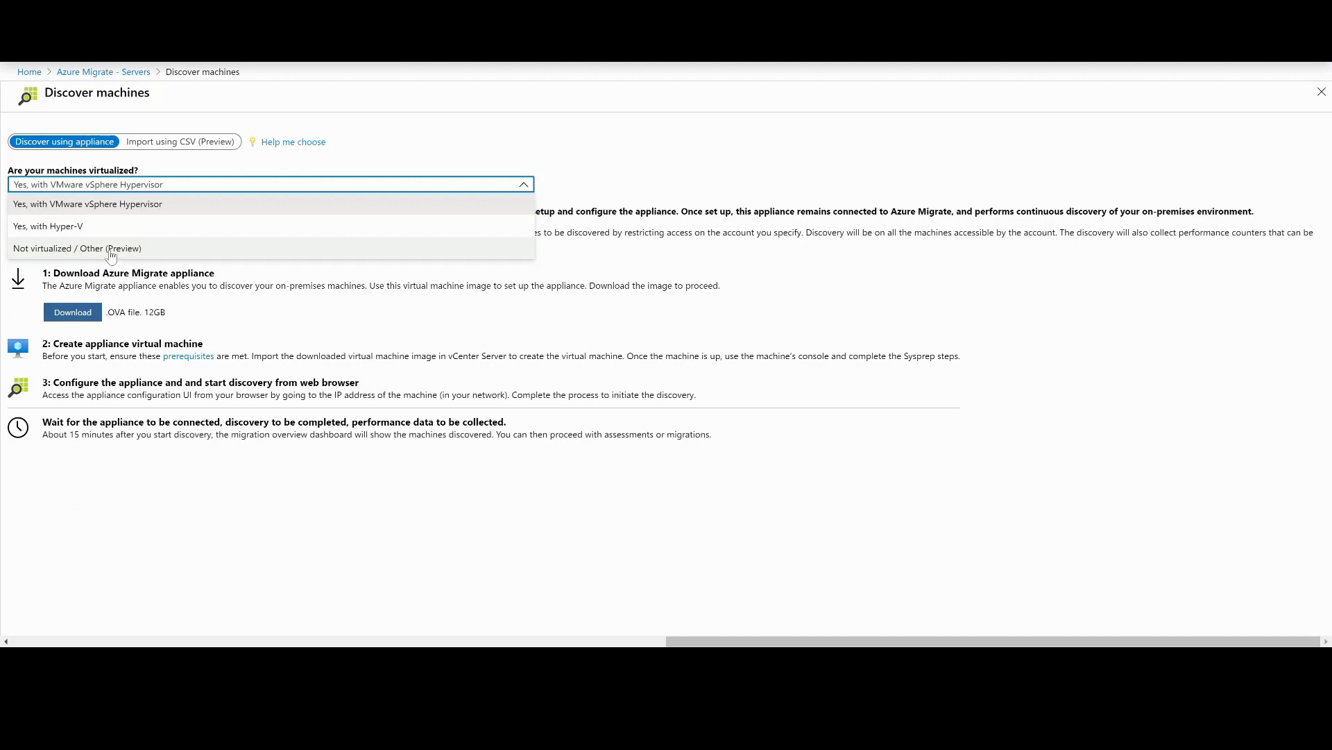
click(54, 228)
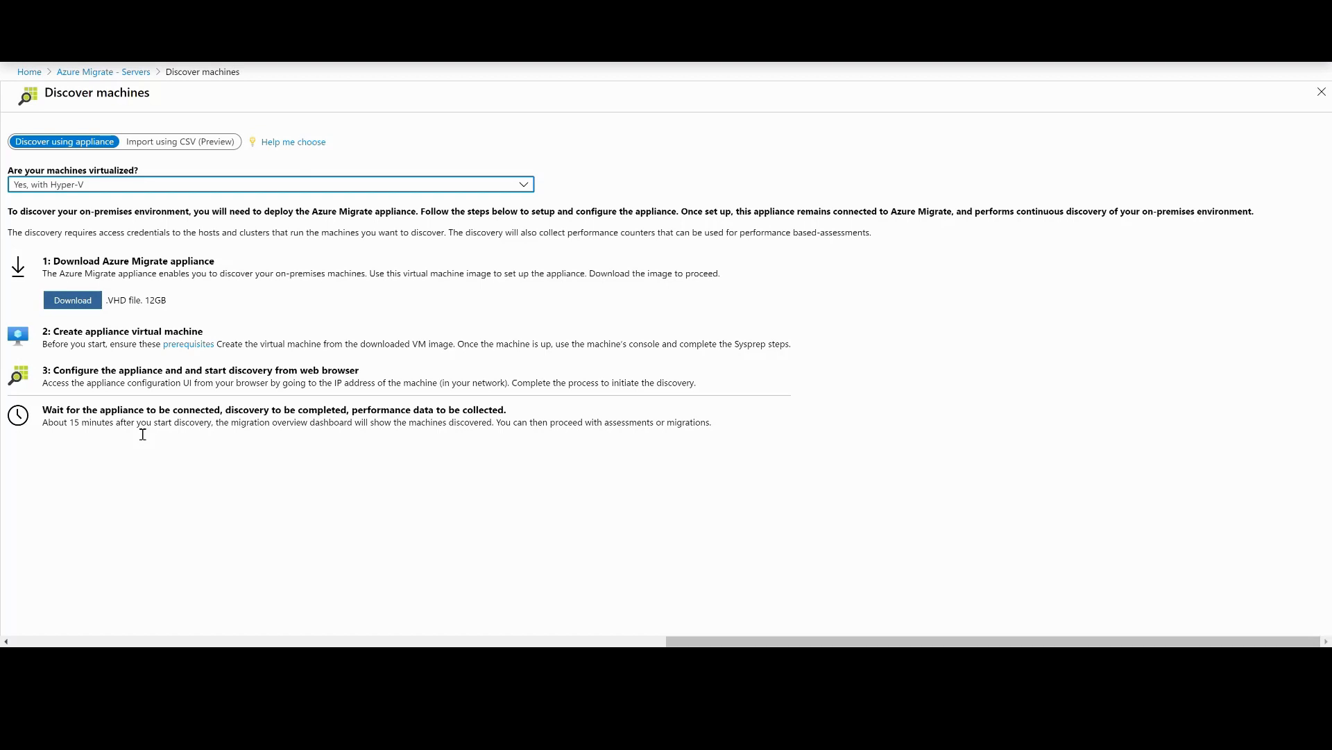
Return to the Servers page and look through the list of servers discovered by Server Assessment.
click(124, 78)
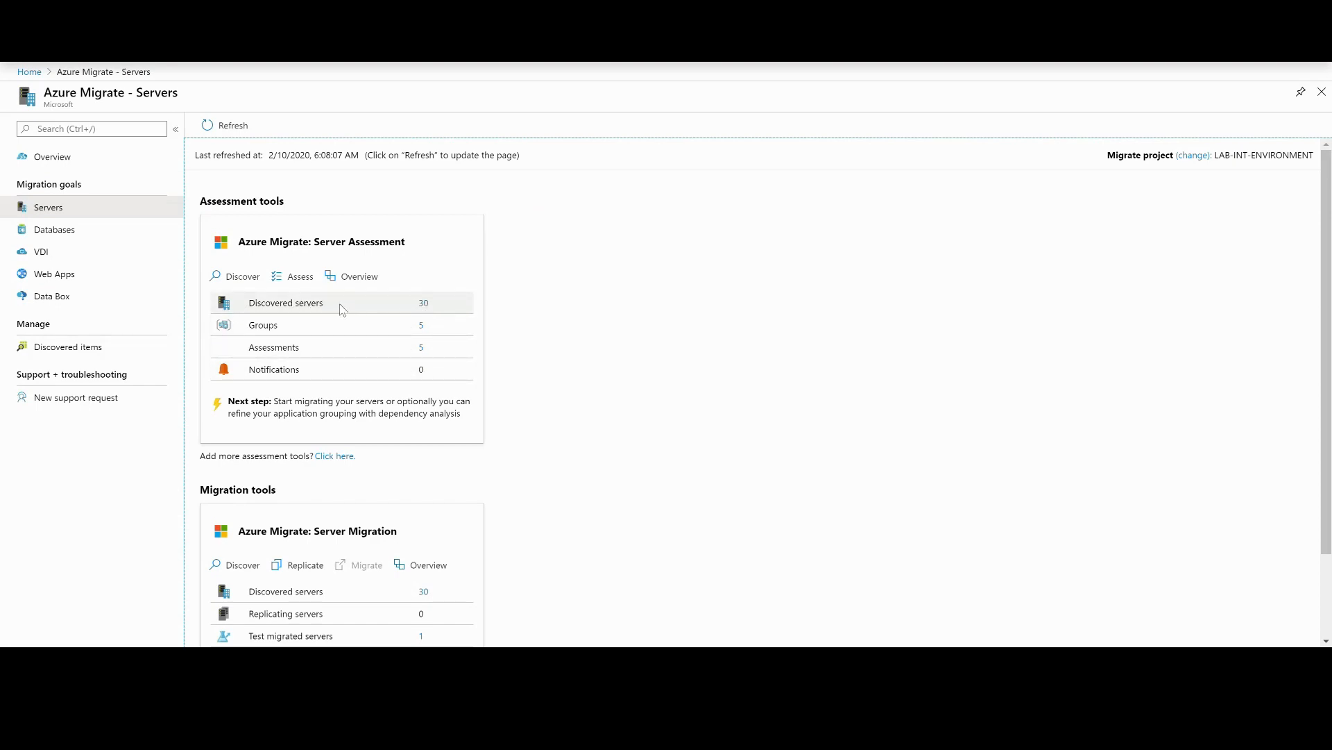
click(424, 304)
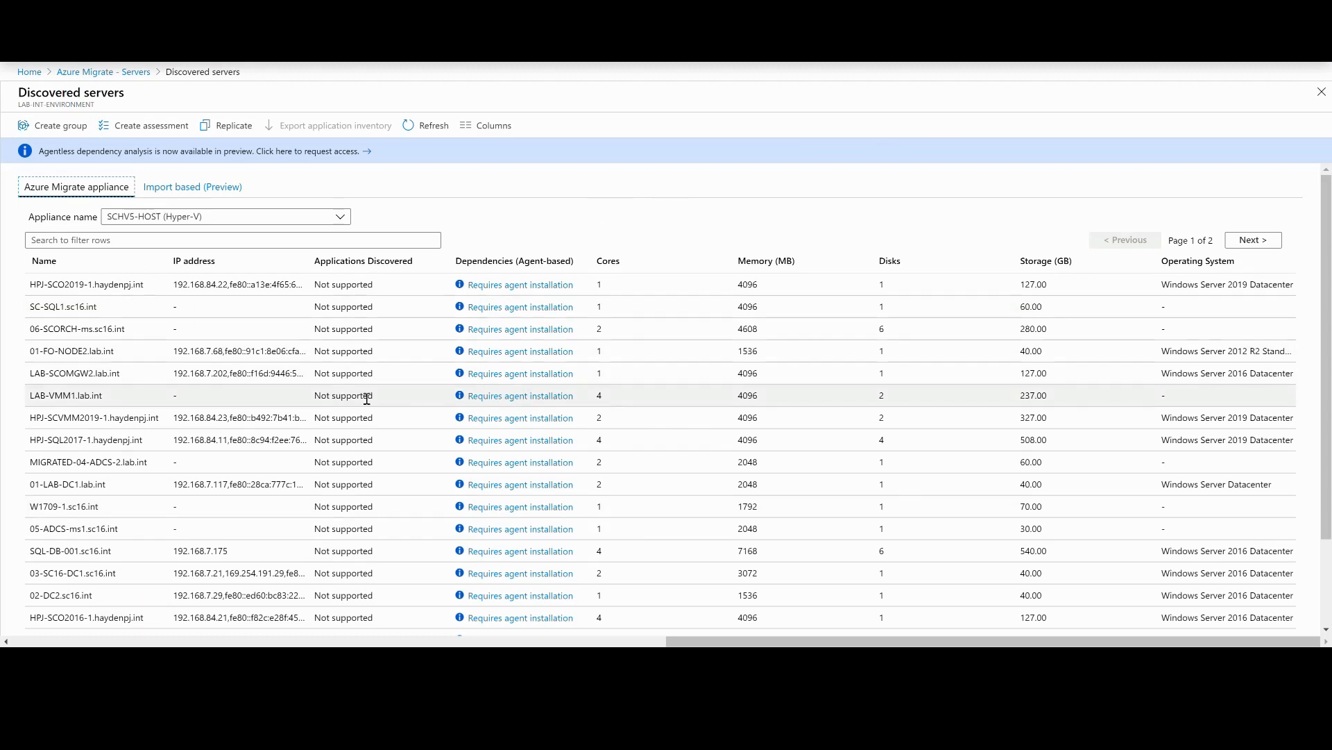
scroll(298, 390, down, 3)
scroll(294, 391, up, 3)
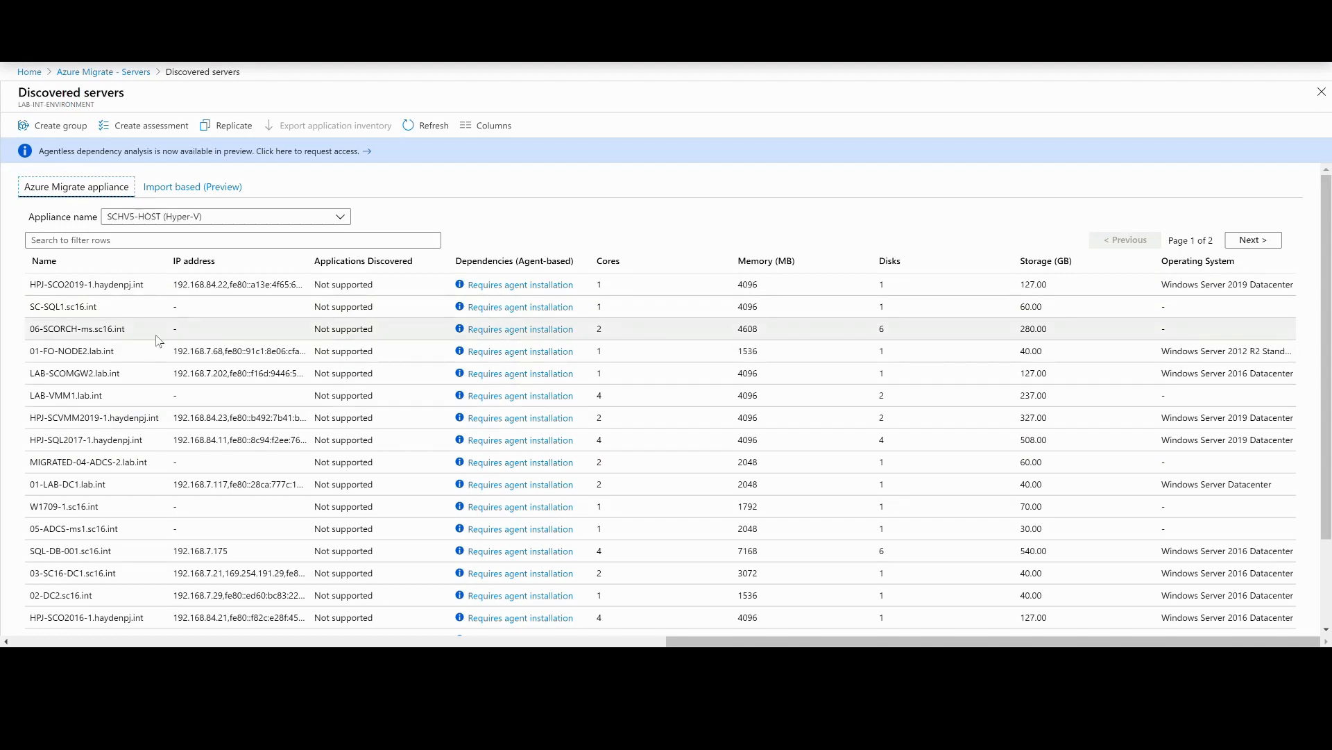
Start a new group sourced from machines discovered from the Azure Migrate appliance and enter "test-" as its name.
click(70, 131)
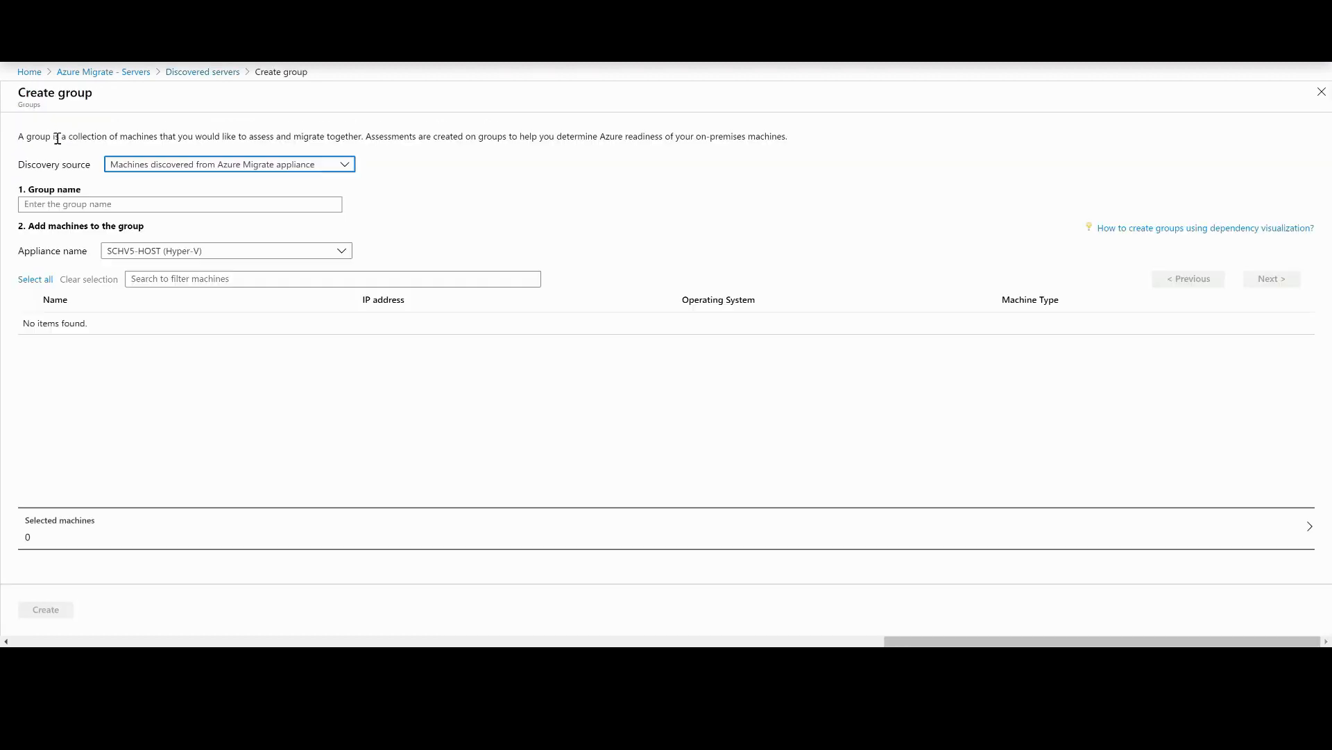
click(215, 170)
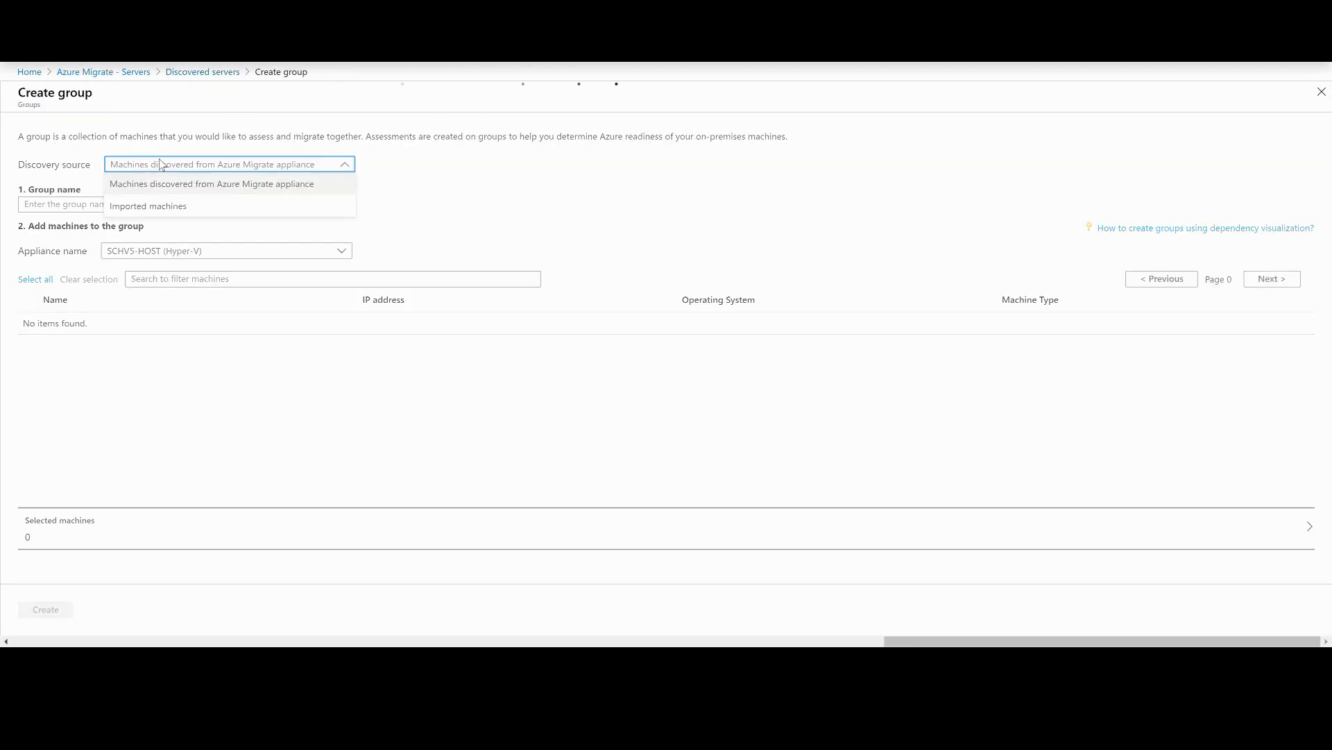
click(154, 170)
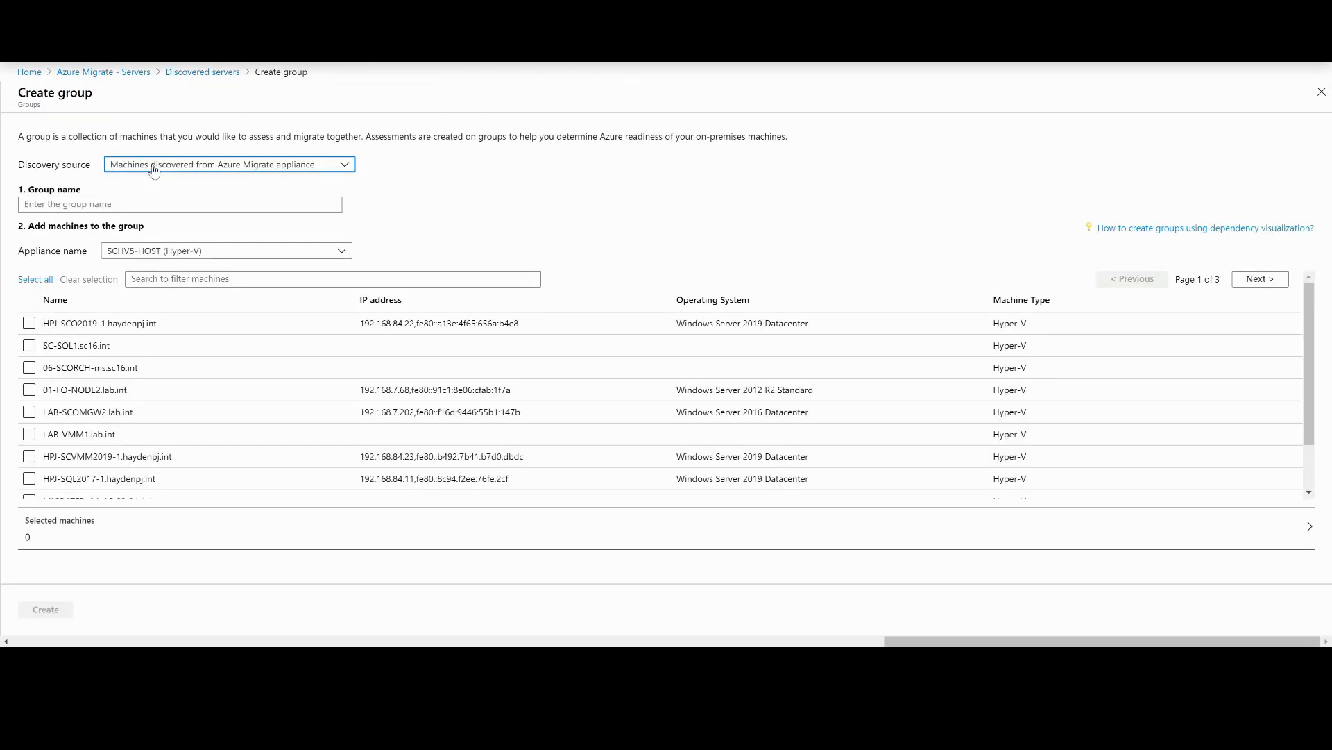
click(92, 208)
text(test-)
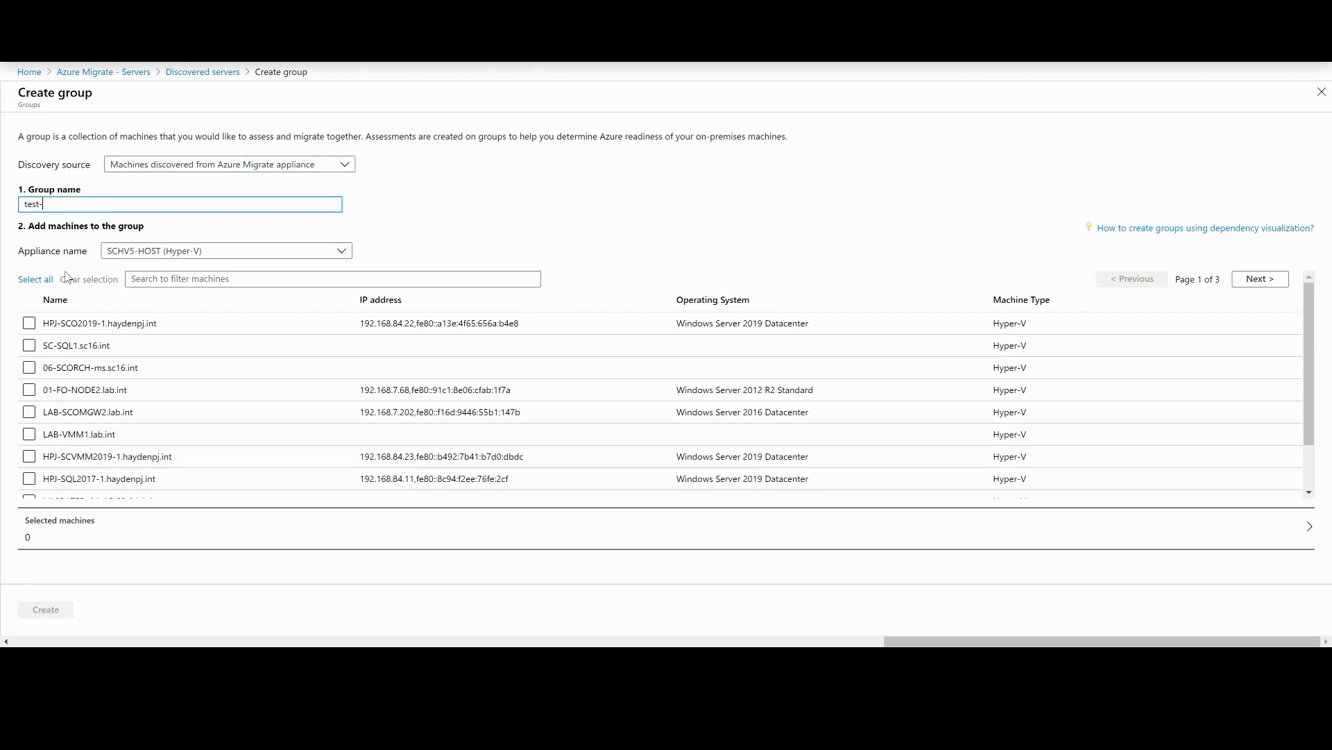
Filter the group's machines by "sql" and select SC-SQL1, HPJ-SQL2017-1, SQL-DB-001 and SQL2012.
click(170, 286)
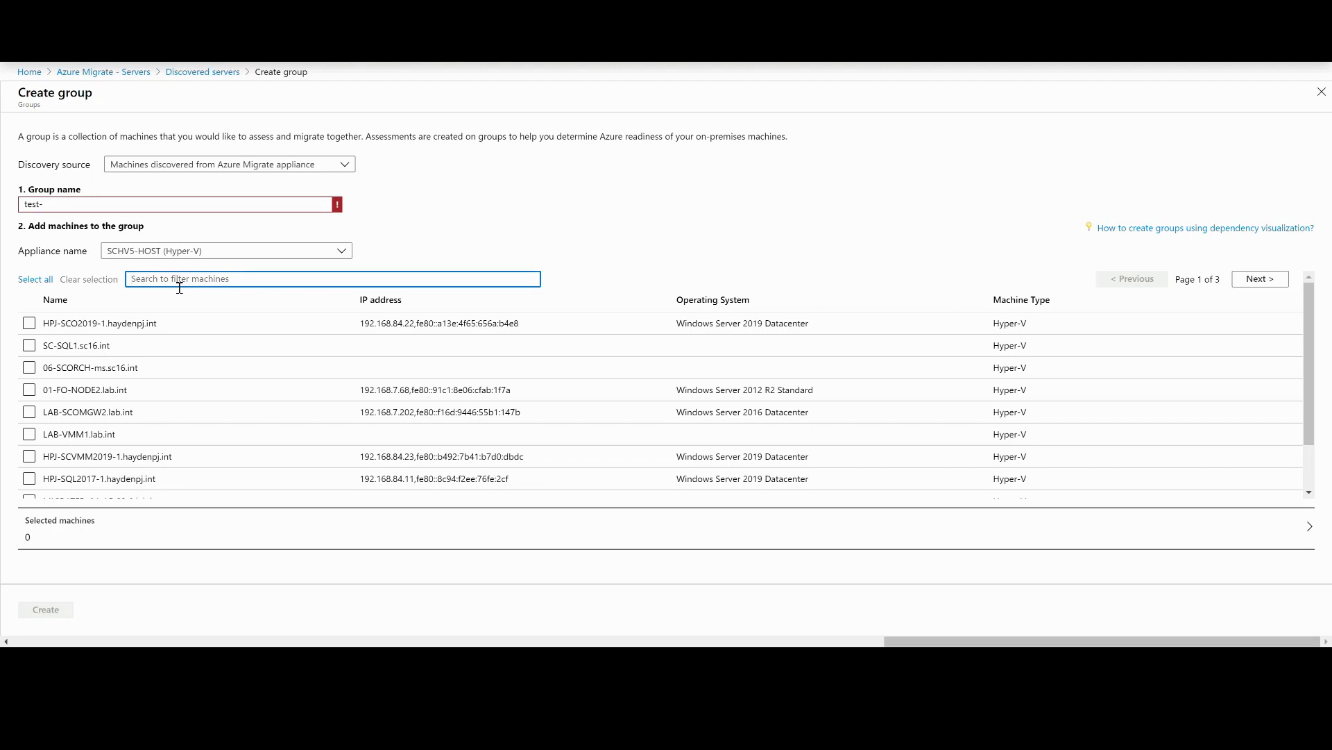
text(sql)
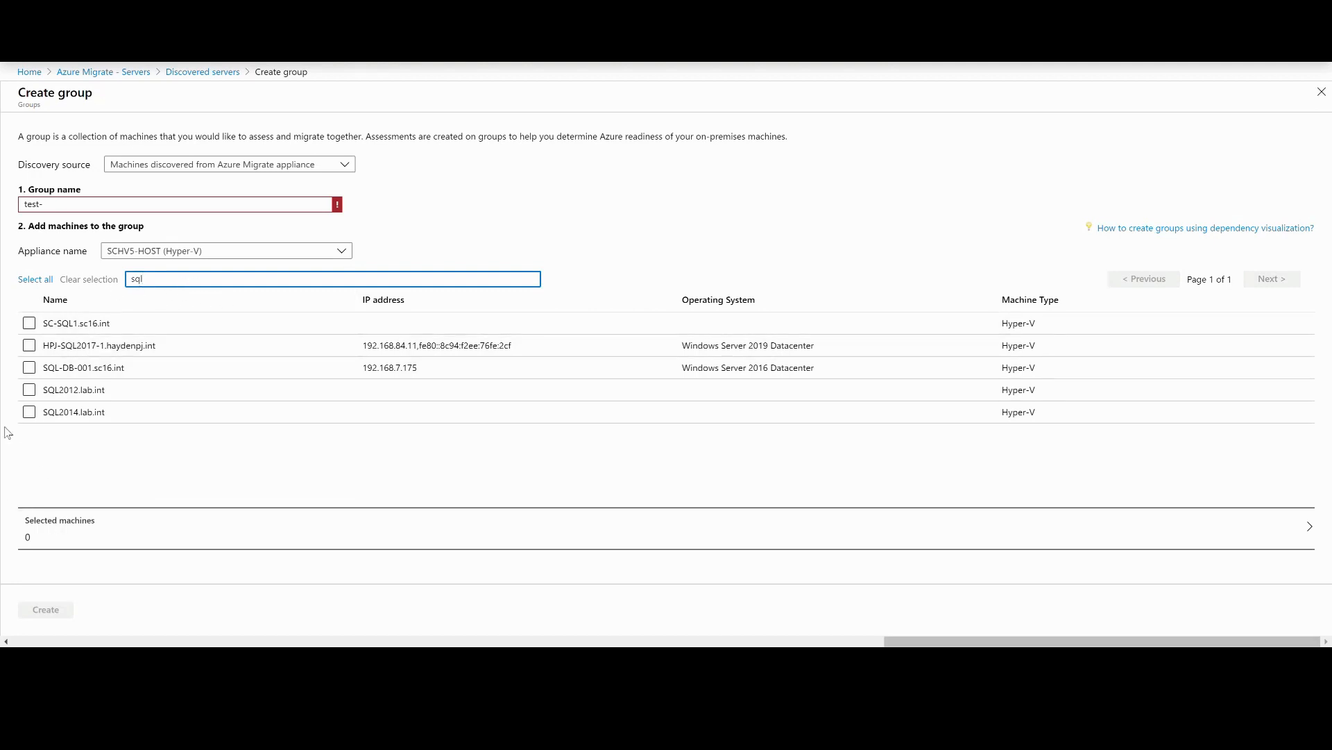
click(28, 322)
click(28, 344)
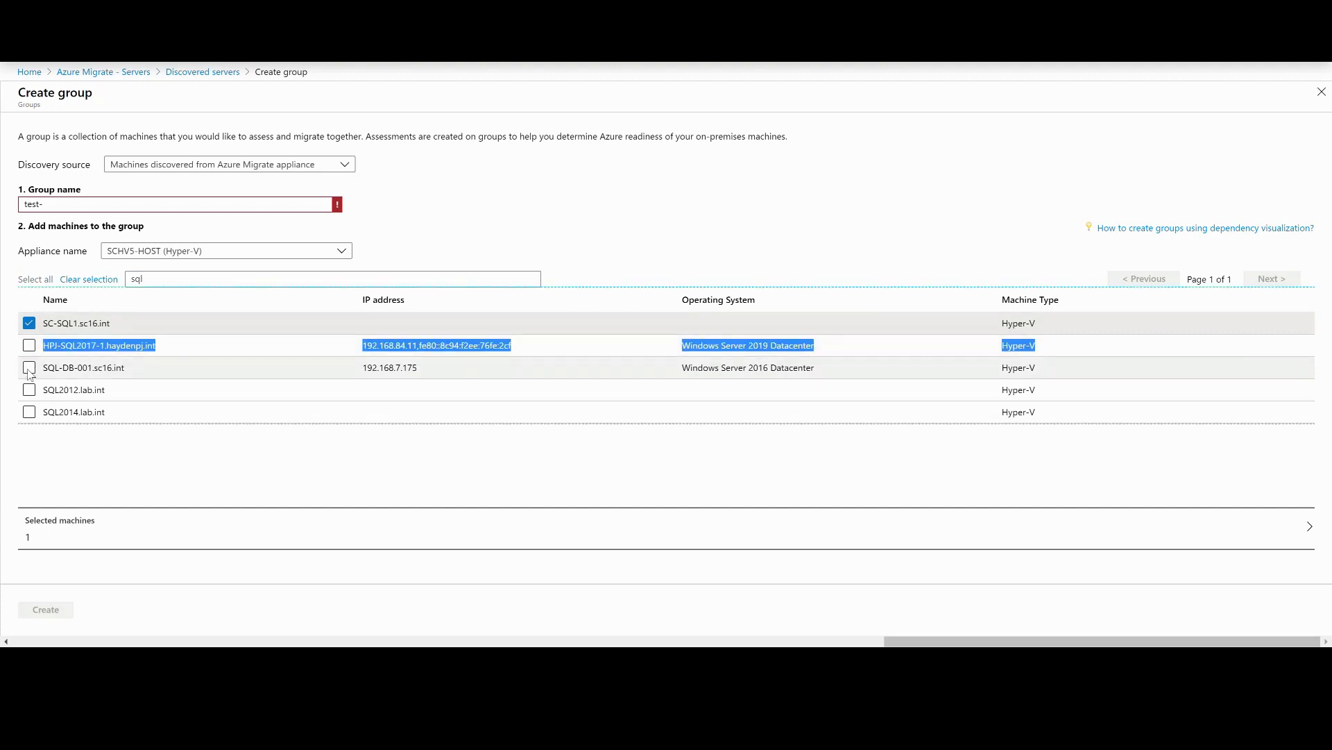
click(29, 367)
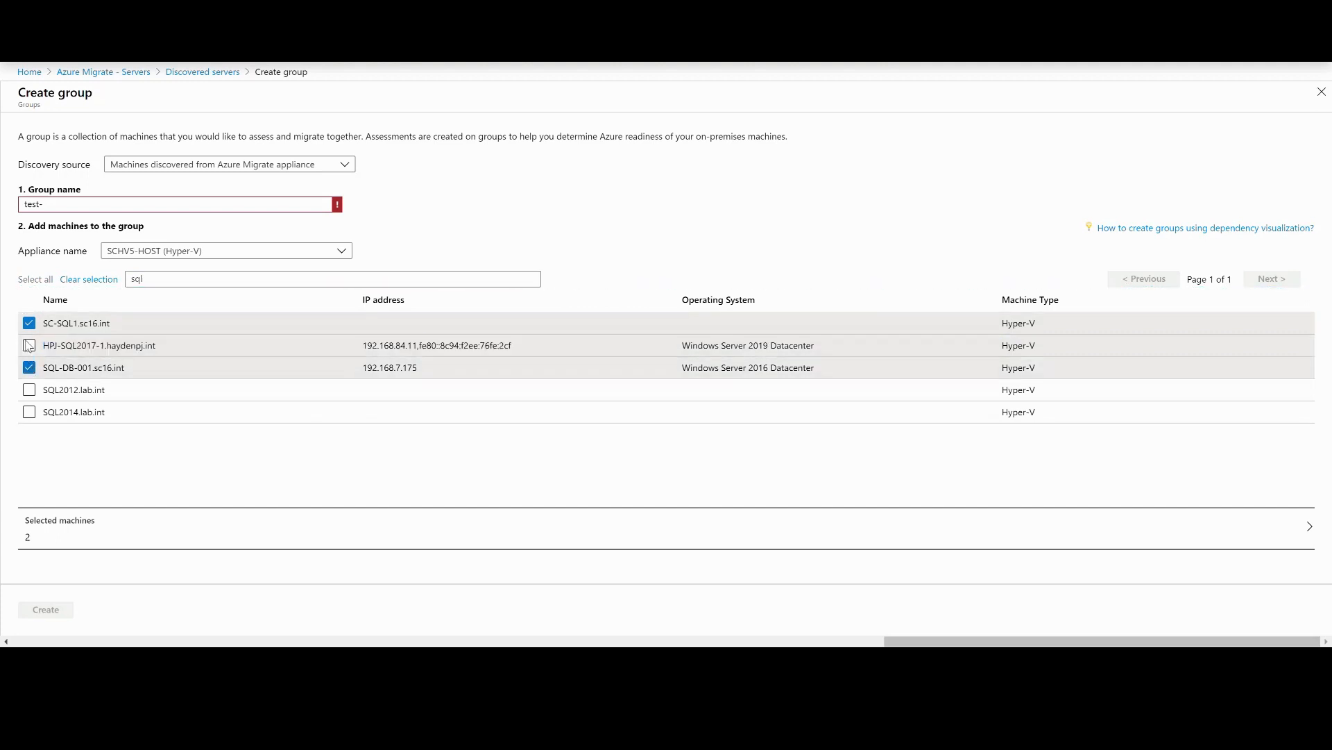
click(28, 389)
click(122, 461)
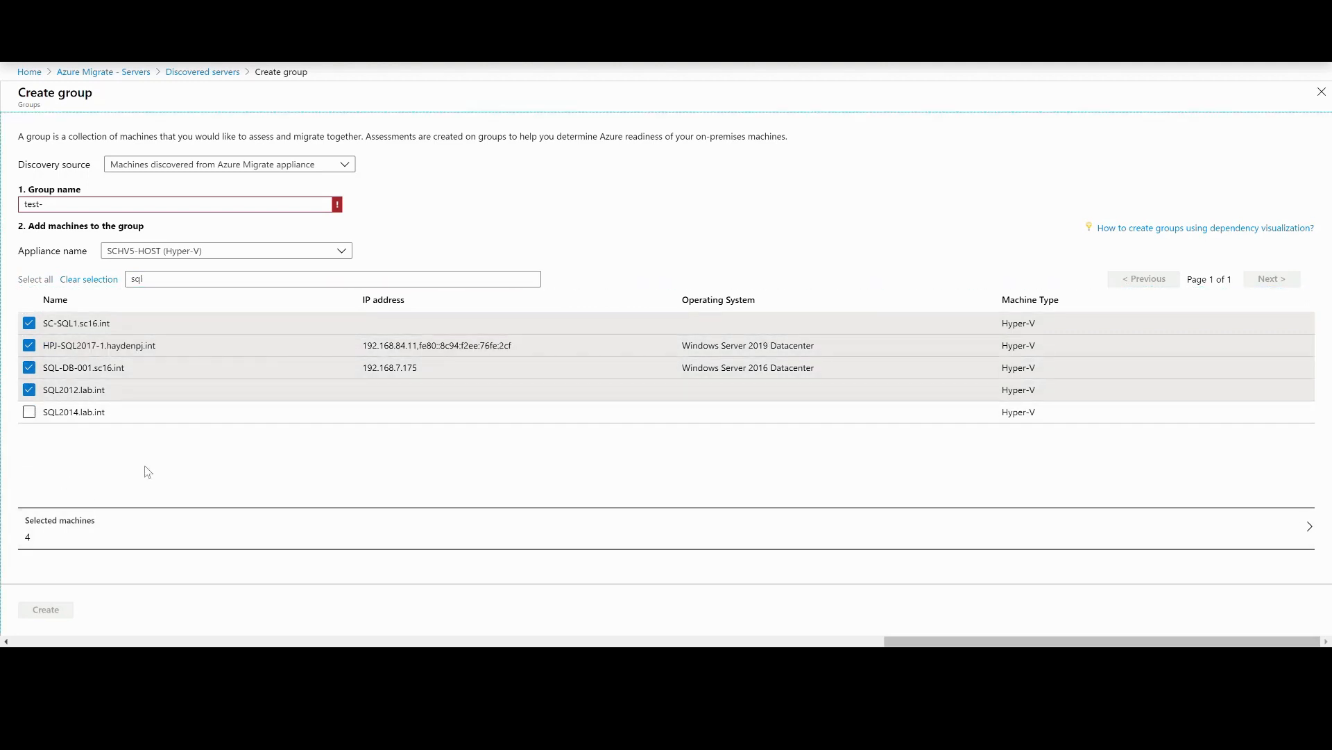
Change the group name to "test78" and return to the discovered servers list without creating the group.
click(67, 202)
key(BackSpace)
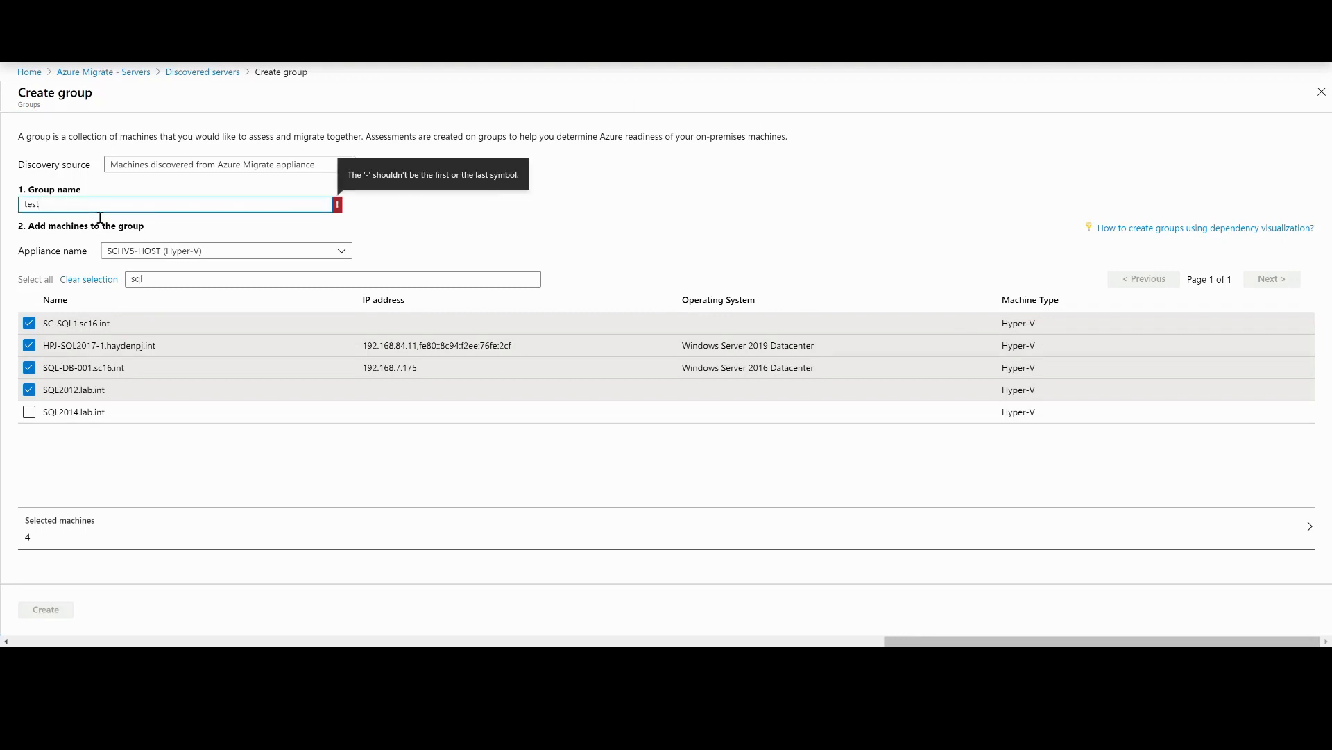
text(78)
click(221, 229)
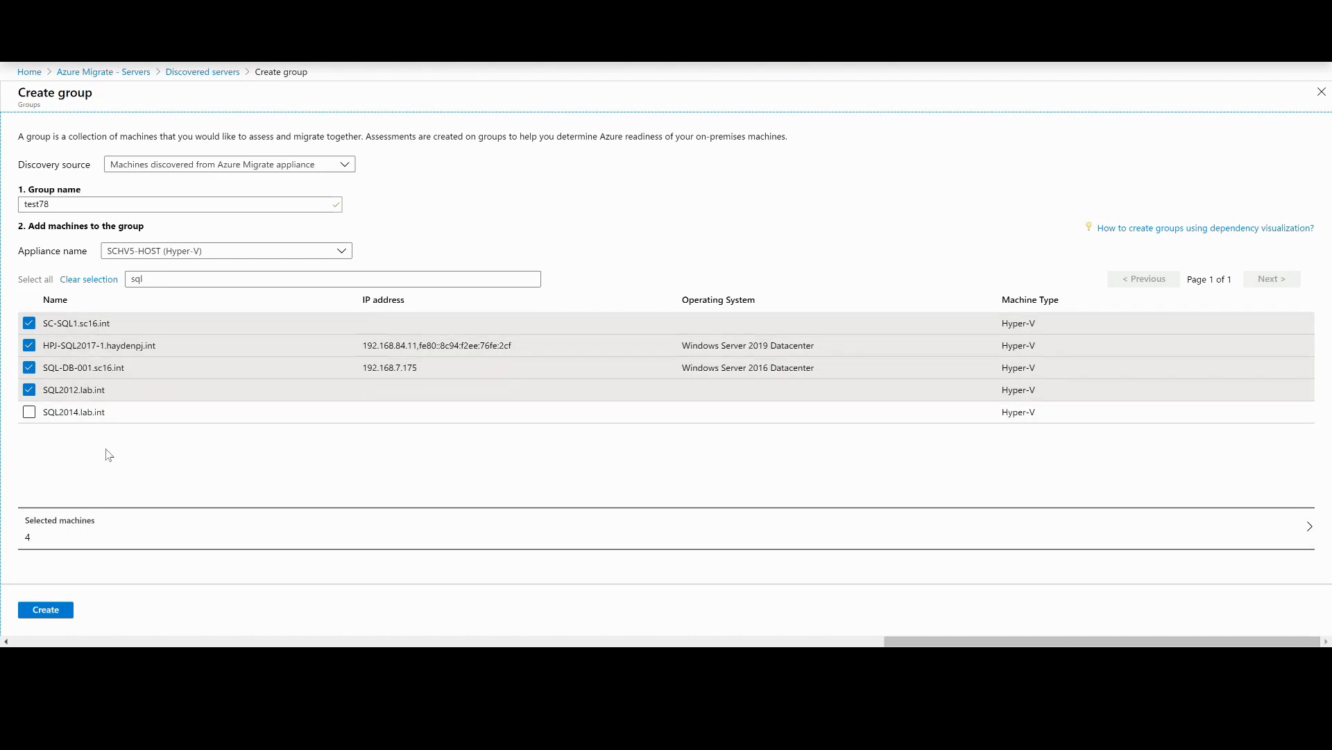
click(192, 75)
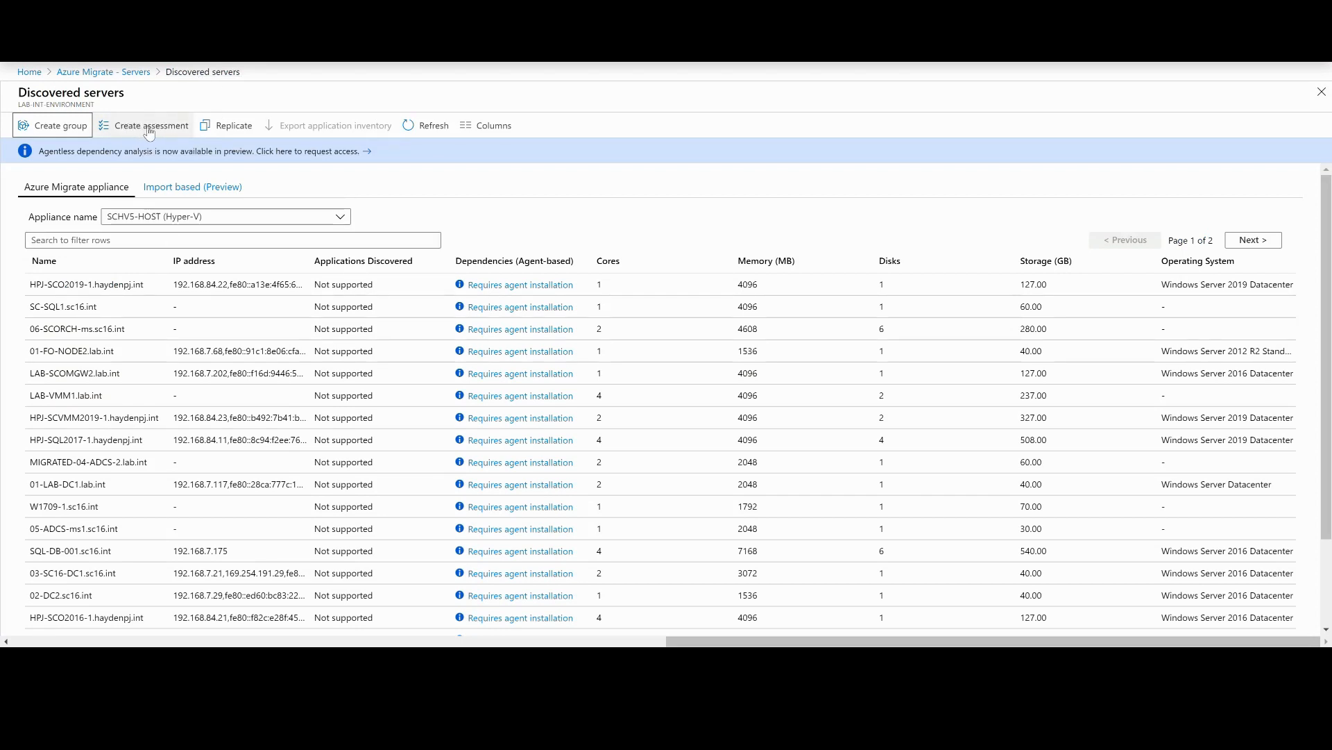
Start a new assessment named "test89432" with machines discovered from the Azure Migrate appliance as the discovery source.
click(146, 128)
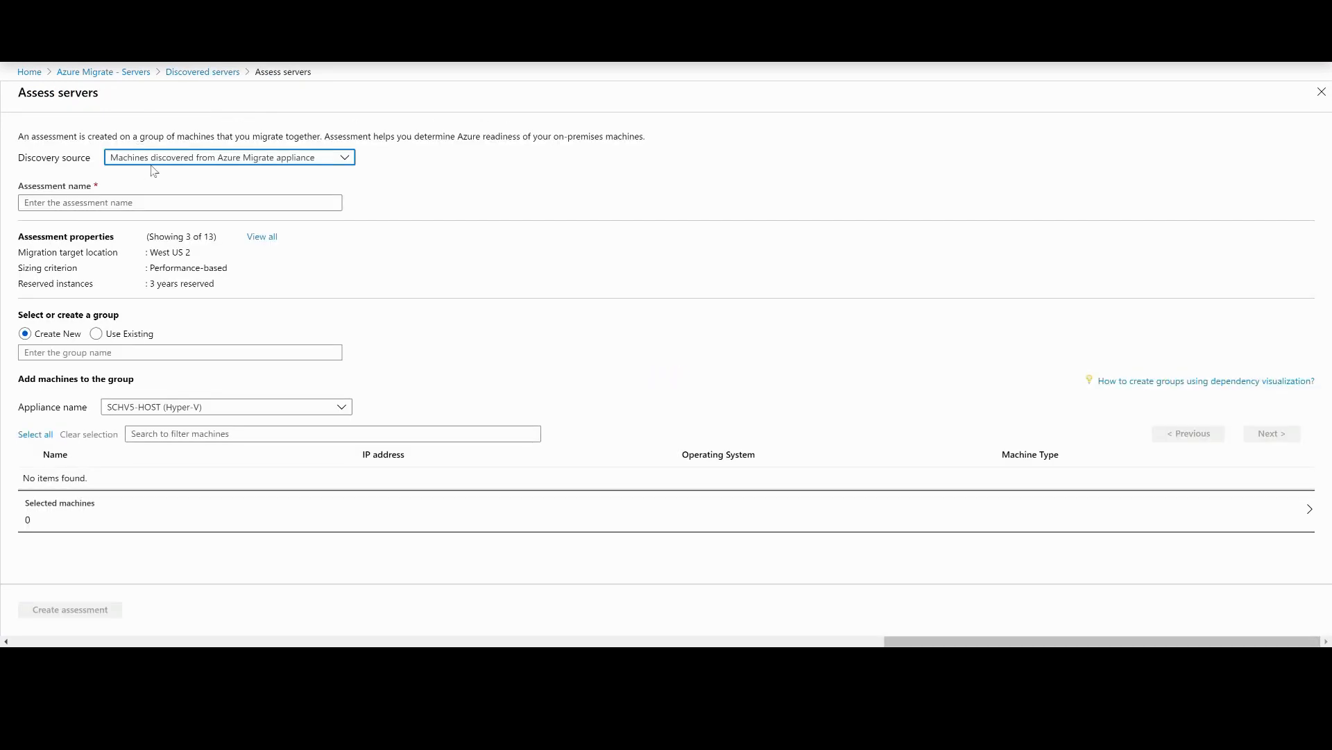
click(165, 159)
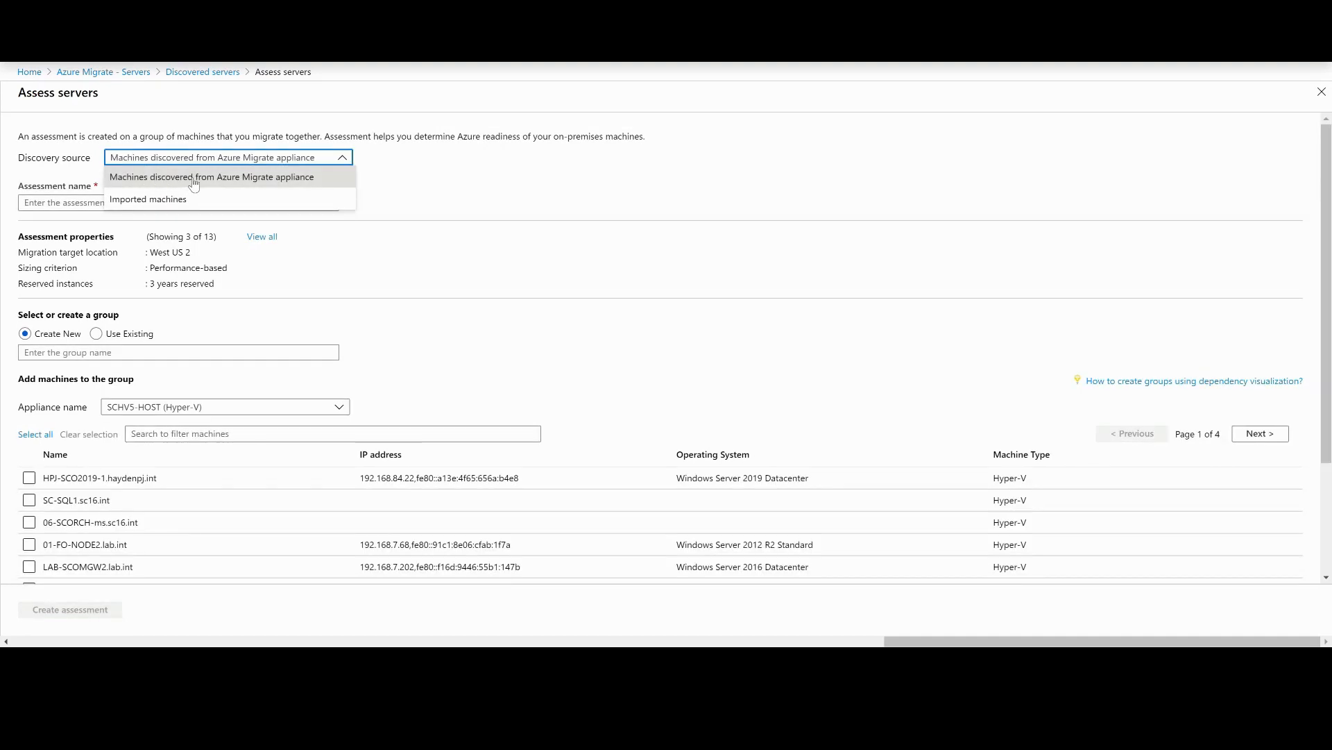
click(170, 179)
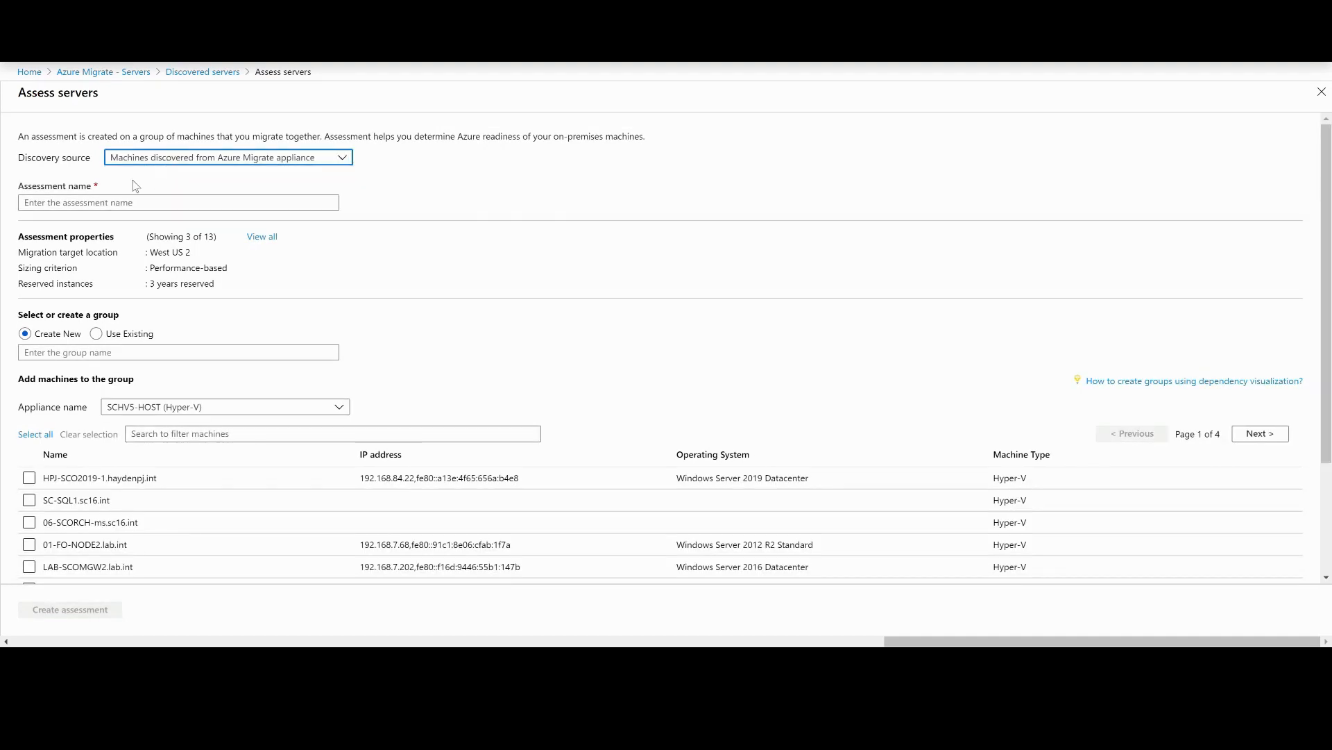
click(67, 203)
text(test89432)
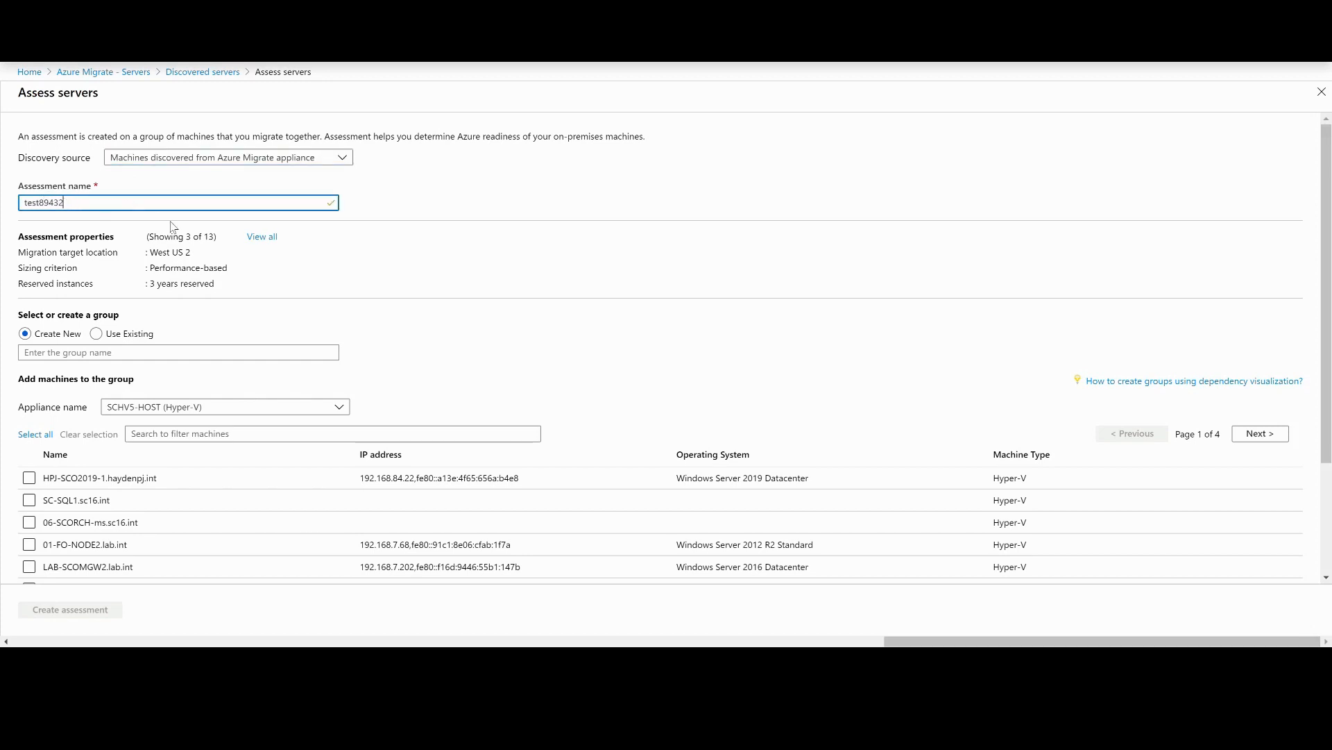
click(402, 206)
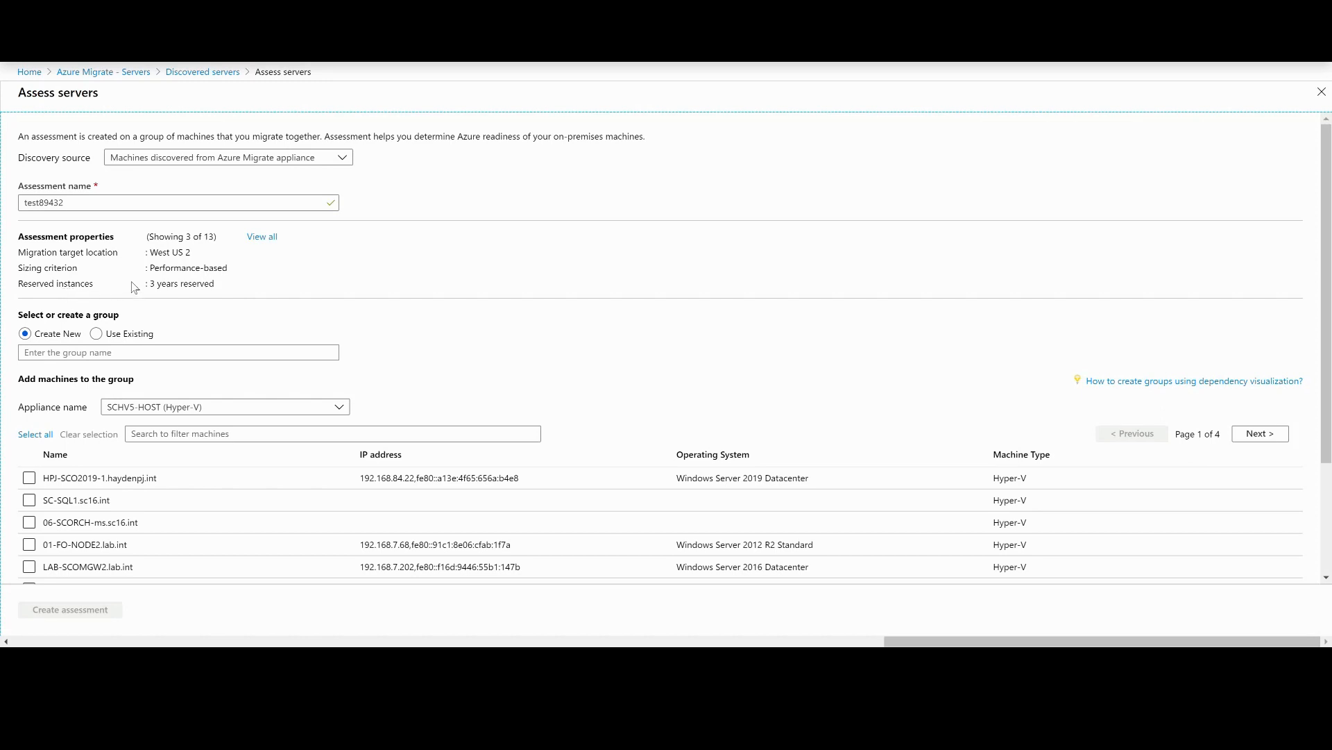
Open the full assessment properties and set the target location to East US.
click(268, 243)
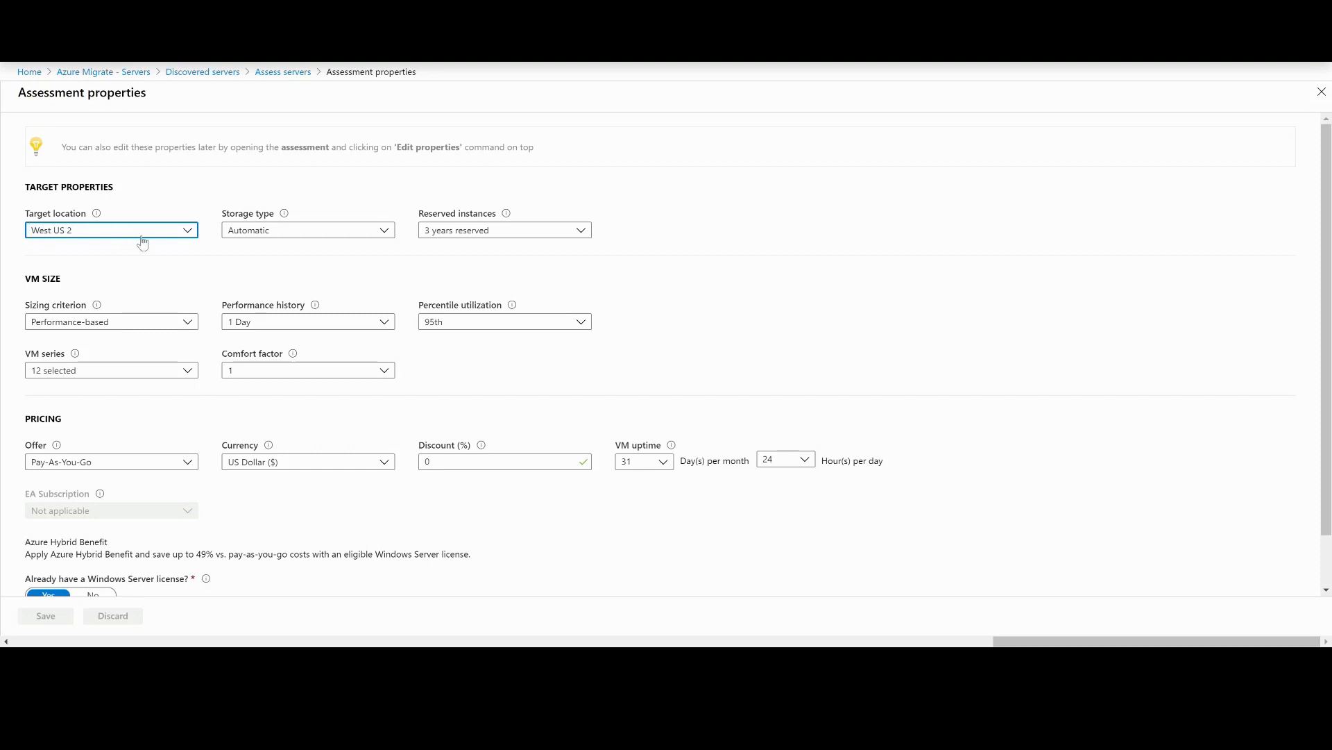
click(182, 235)
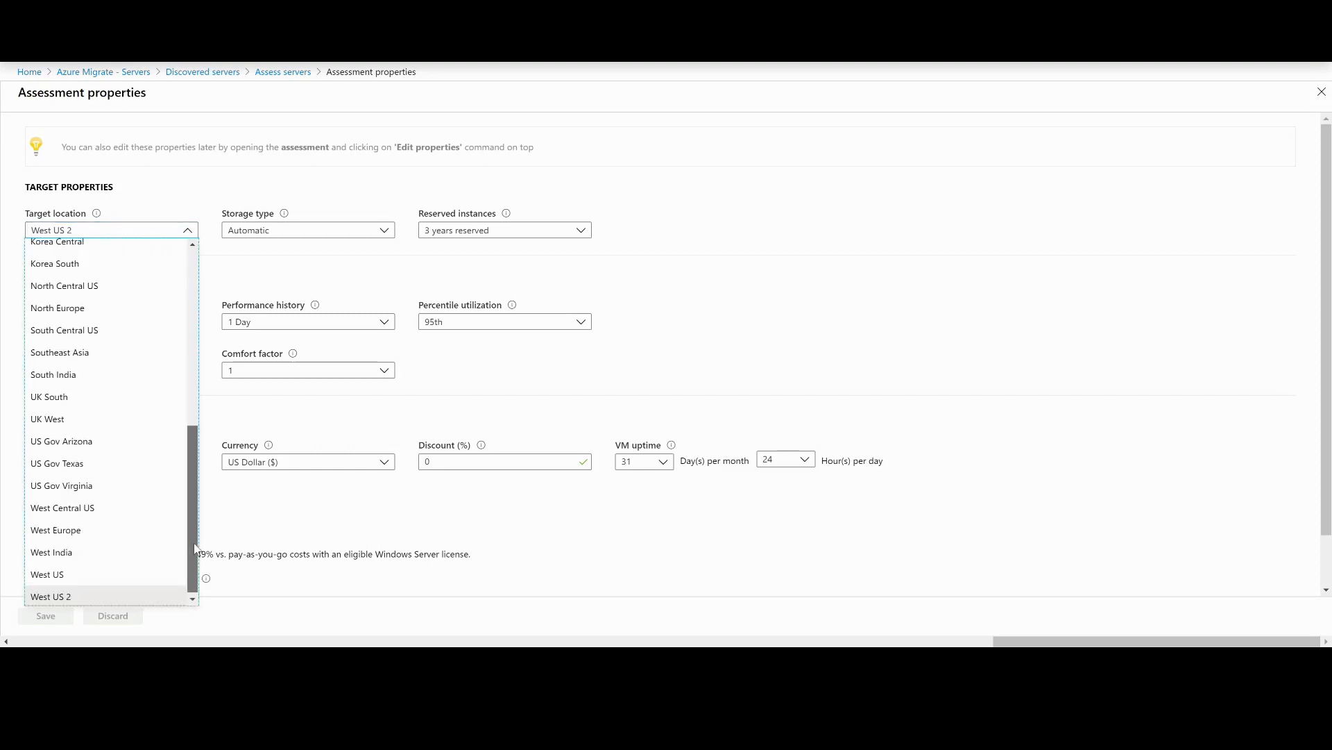
drag(193, 529, 202, 375)
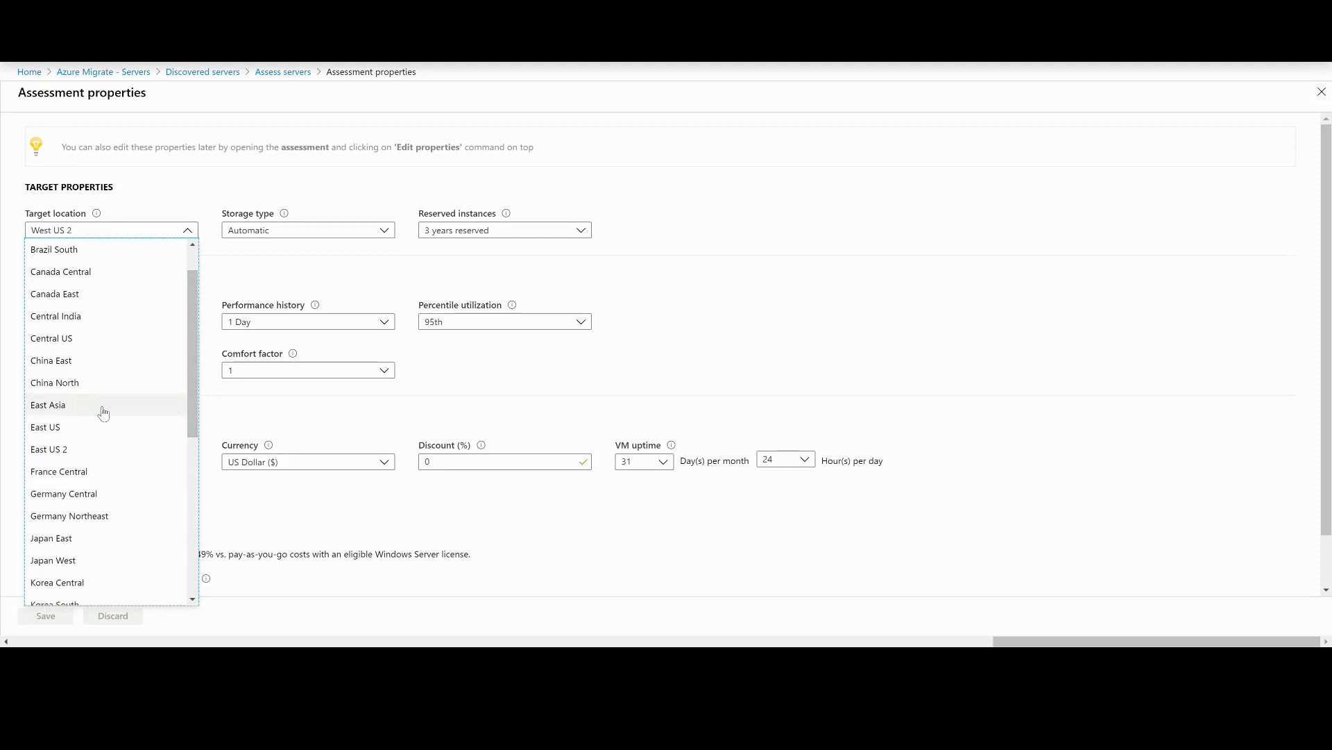
click(68, 433)
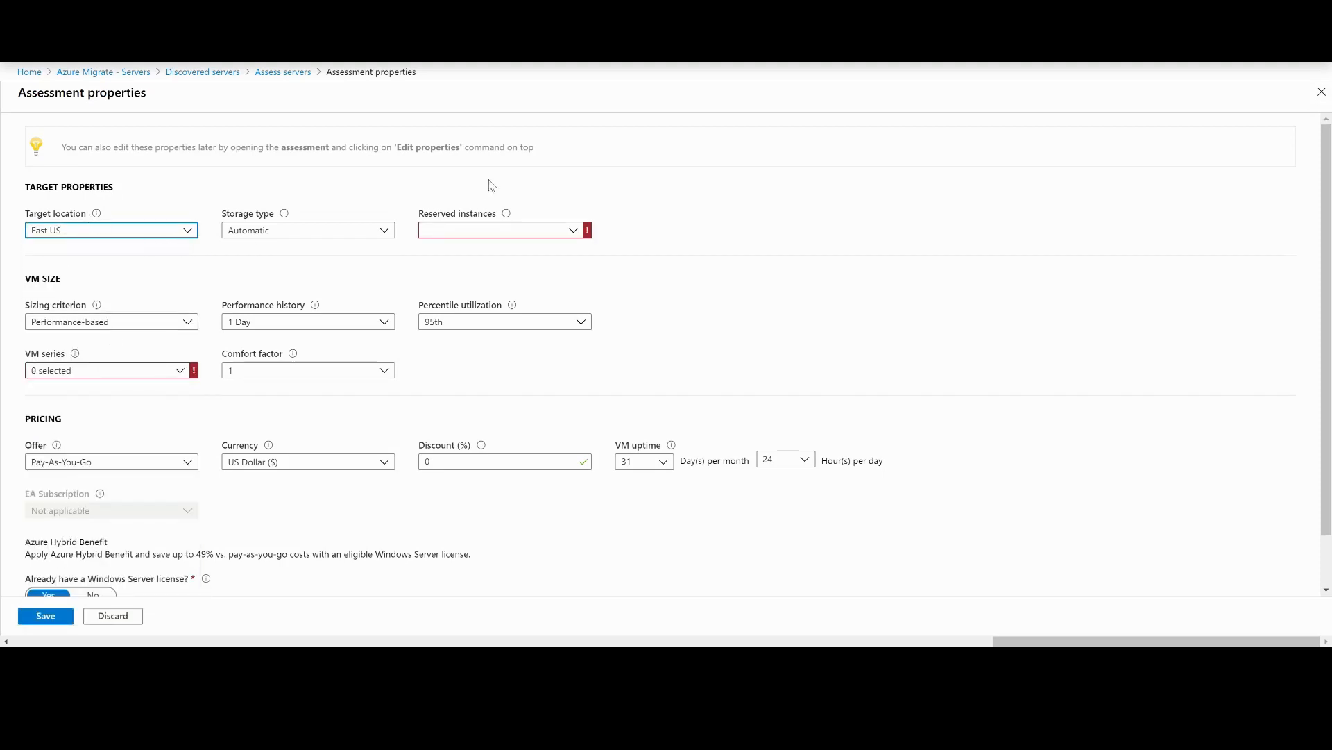
Set the storage type to Automatic and reserved instances to No reserved instances in the target properties.
click(279, 237)
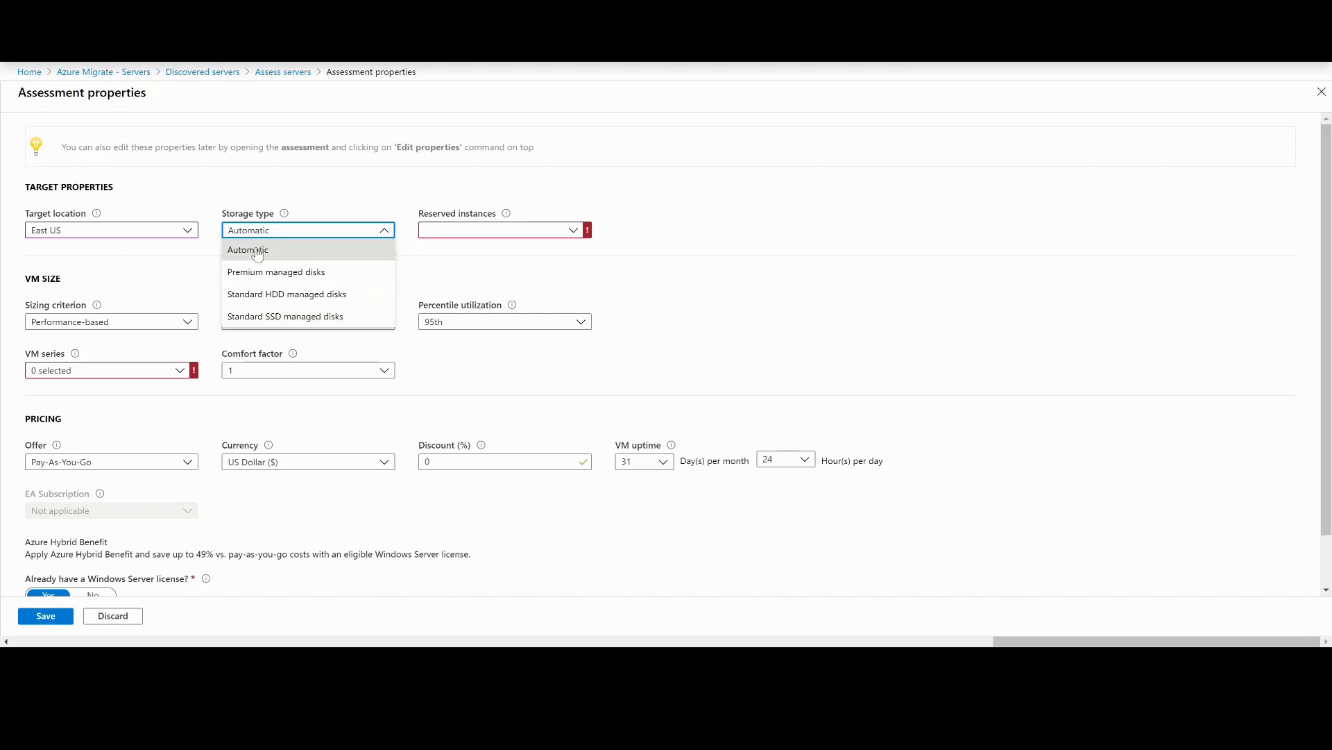
click(269, 294)
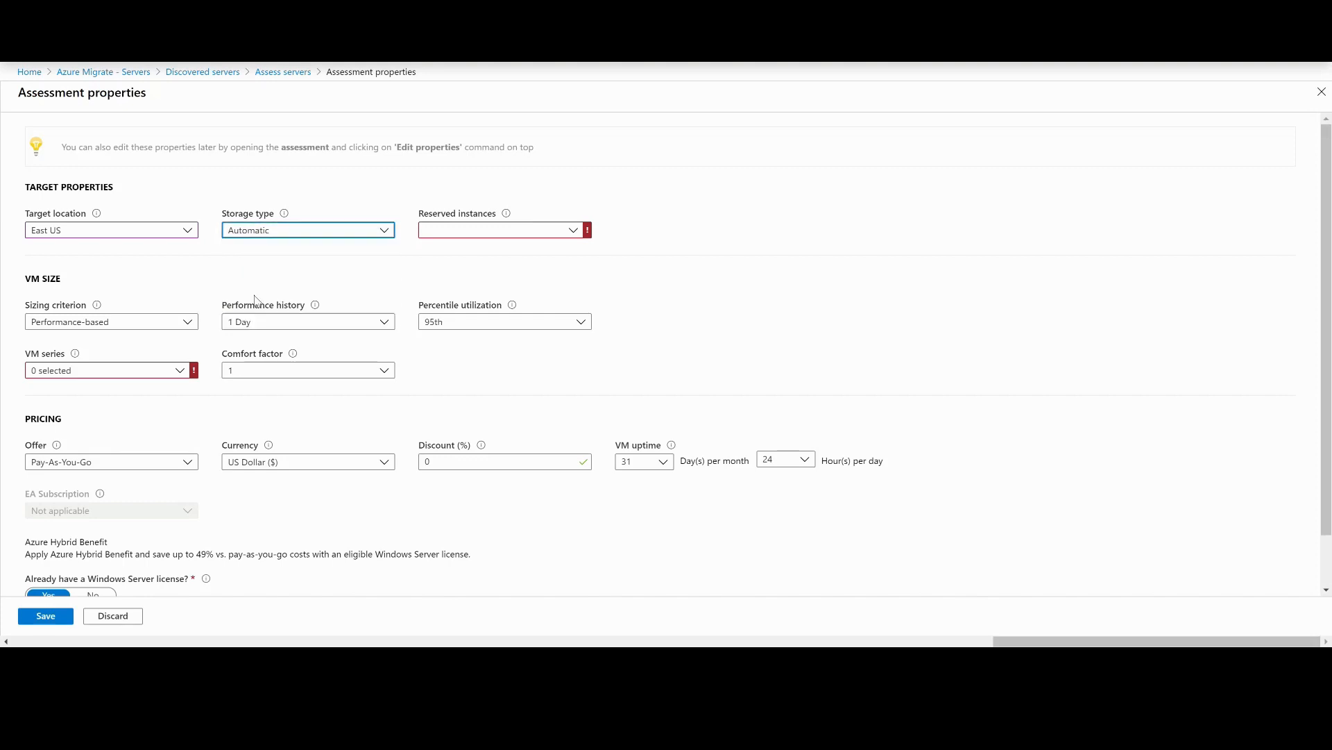
click(277, 232)
click(263, 250)
click(459, 240)
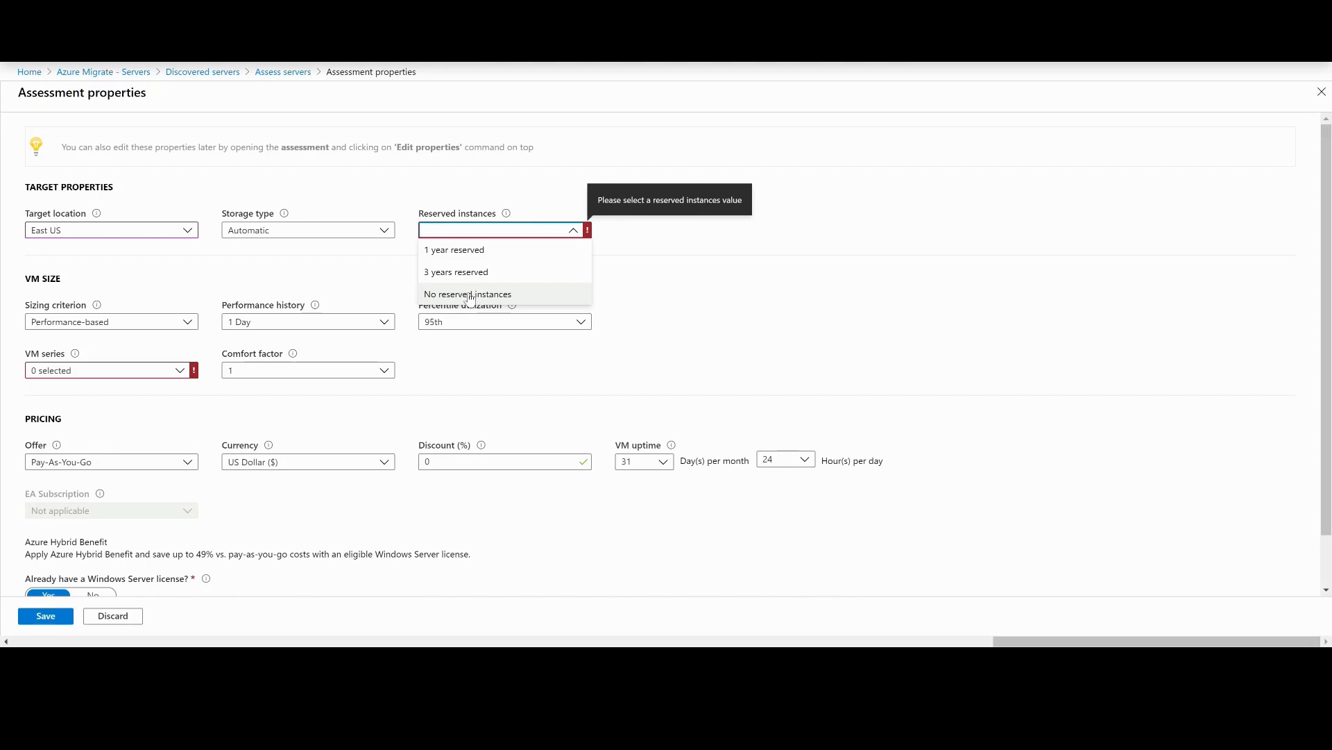
click(462, 256)
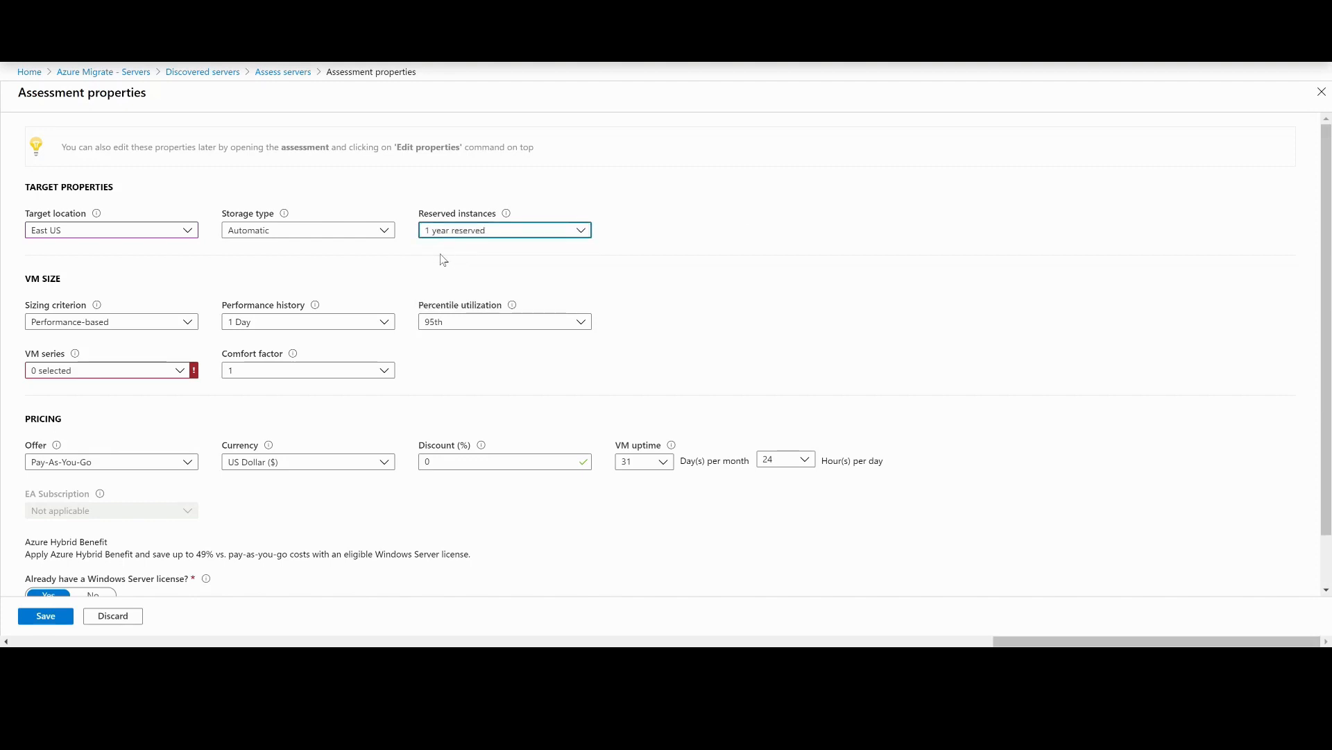
click(463, 234)
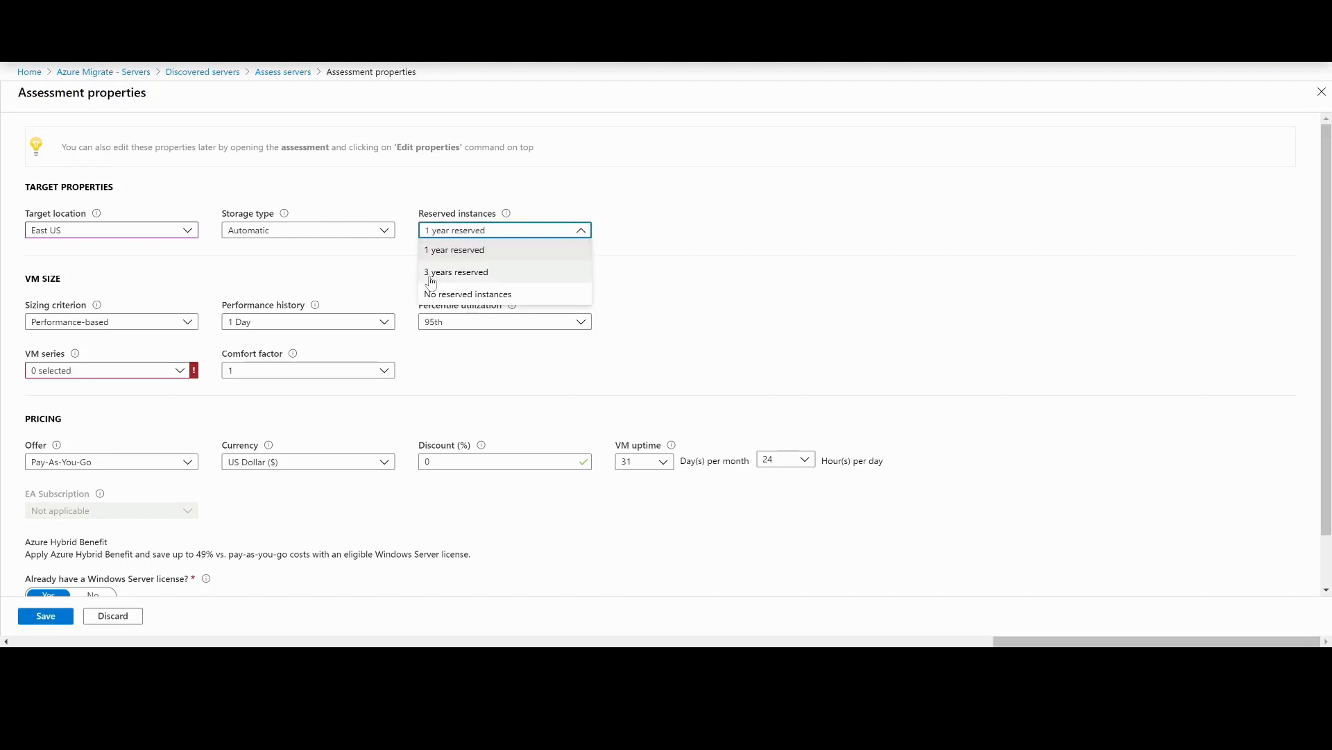
click(451, 292)
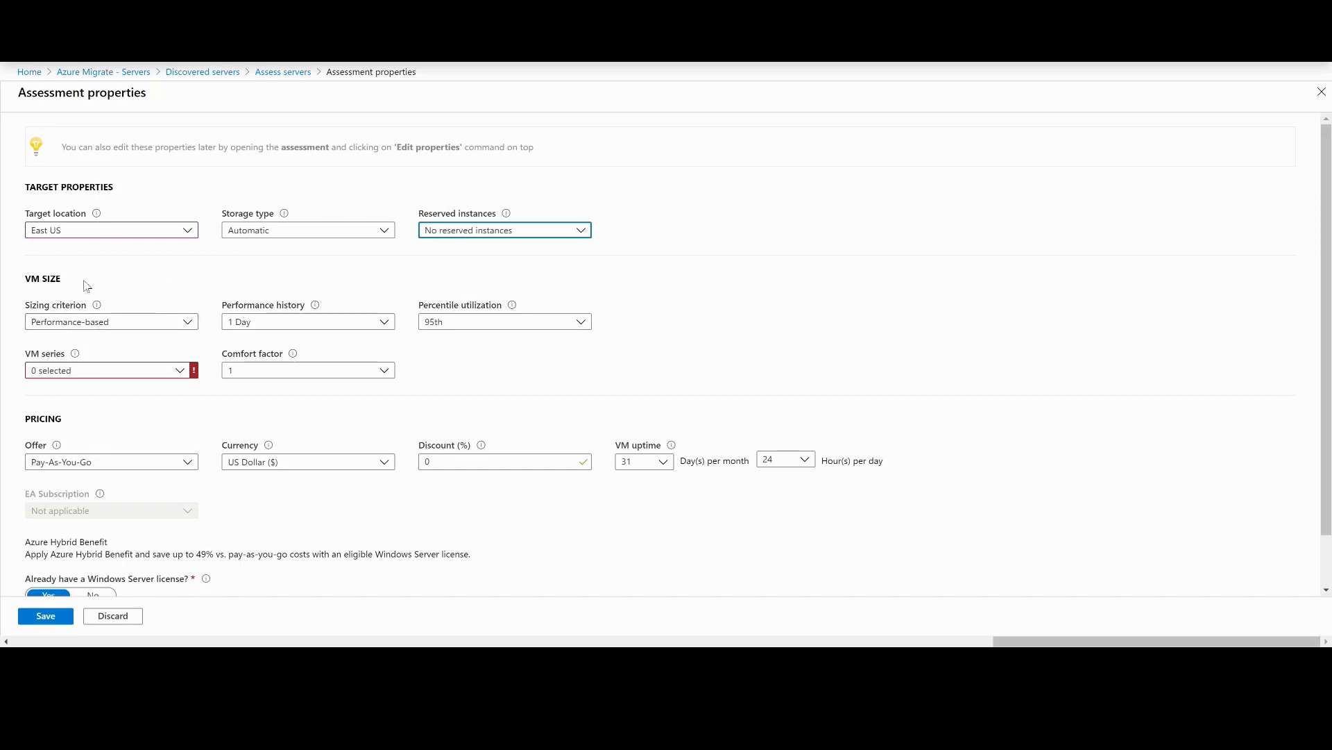
Choose Performance-based sizing, and try a 1 Week performance history before returning it to 1 Day.
click(138, 326)
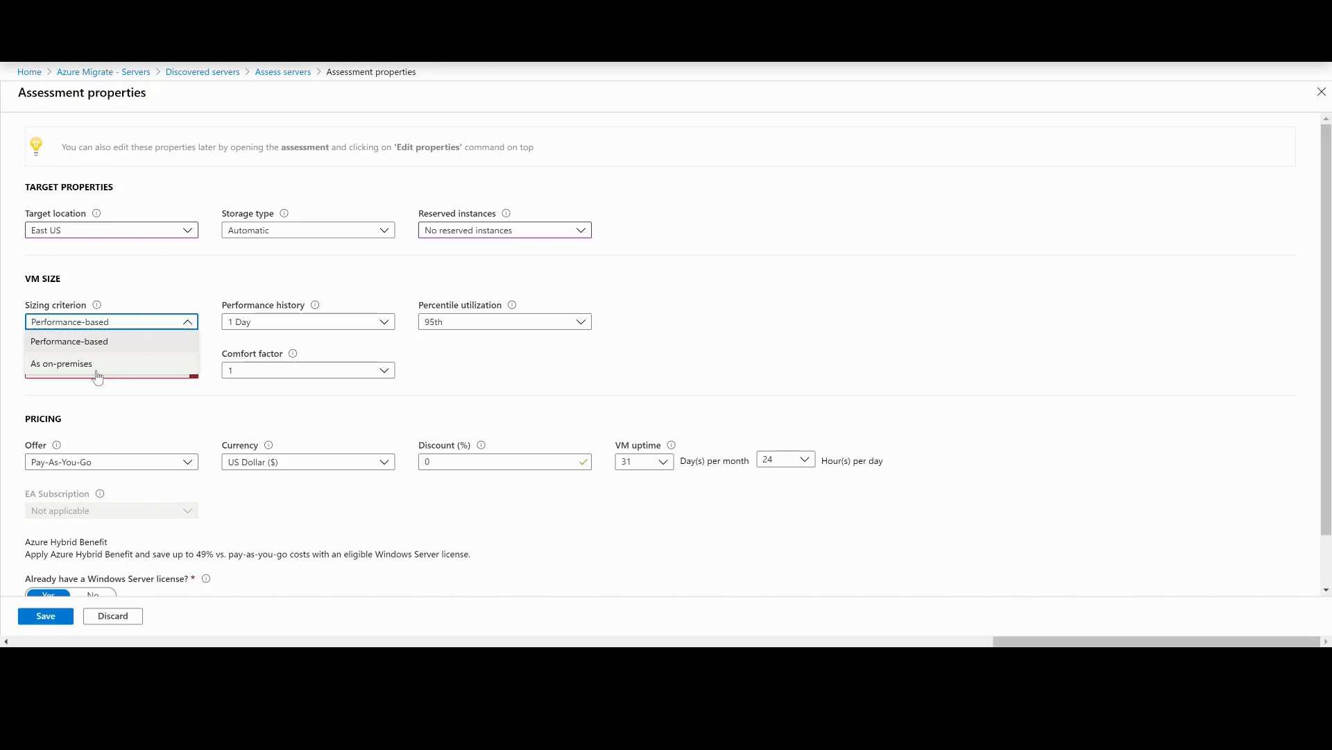
click(113, 342)
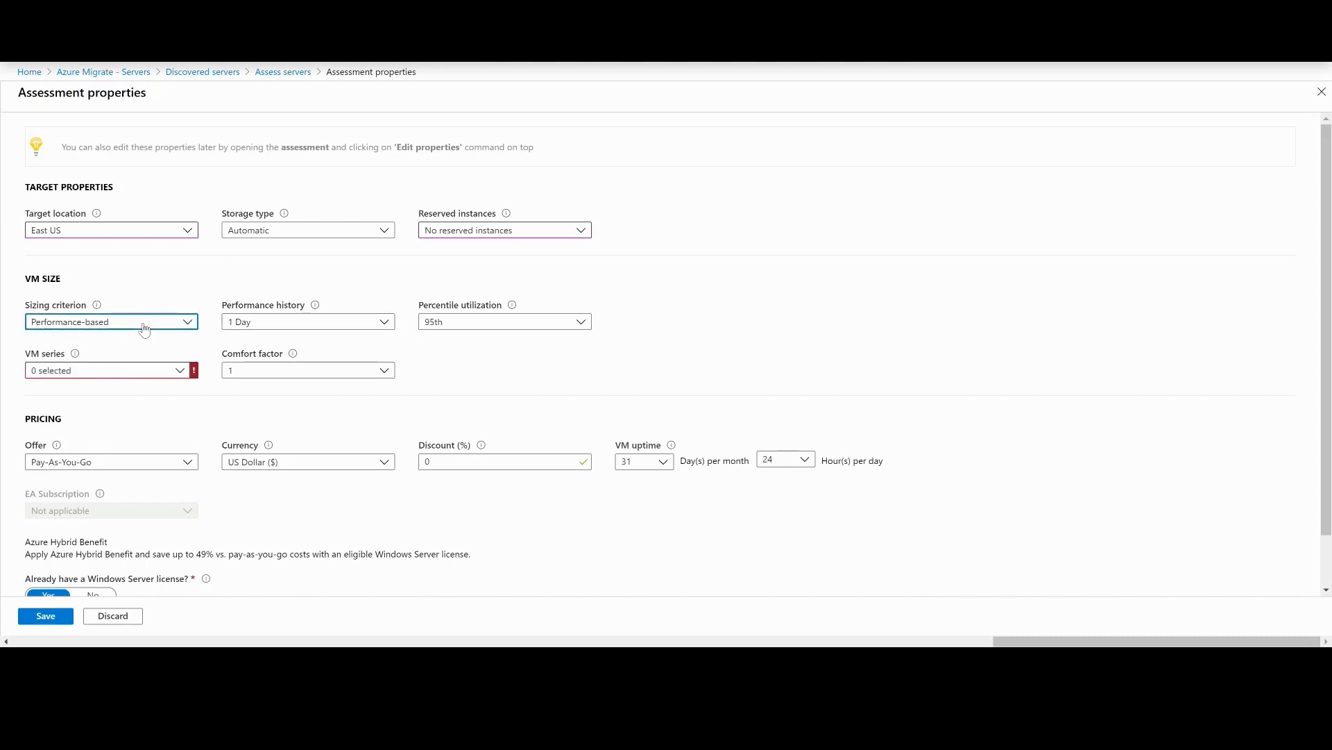
click(280, 329)
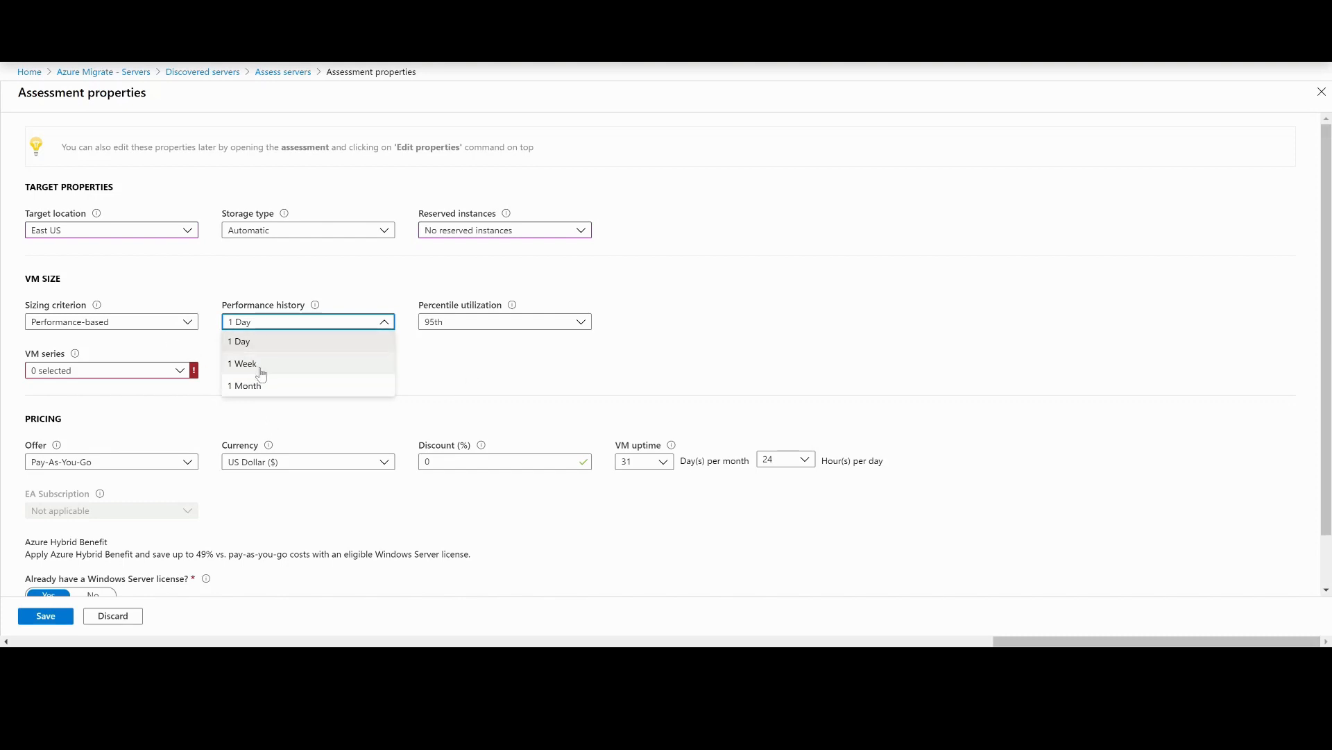
click(261, 369)
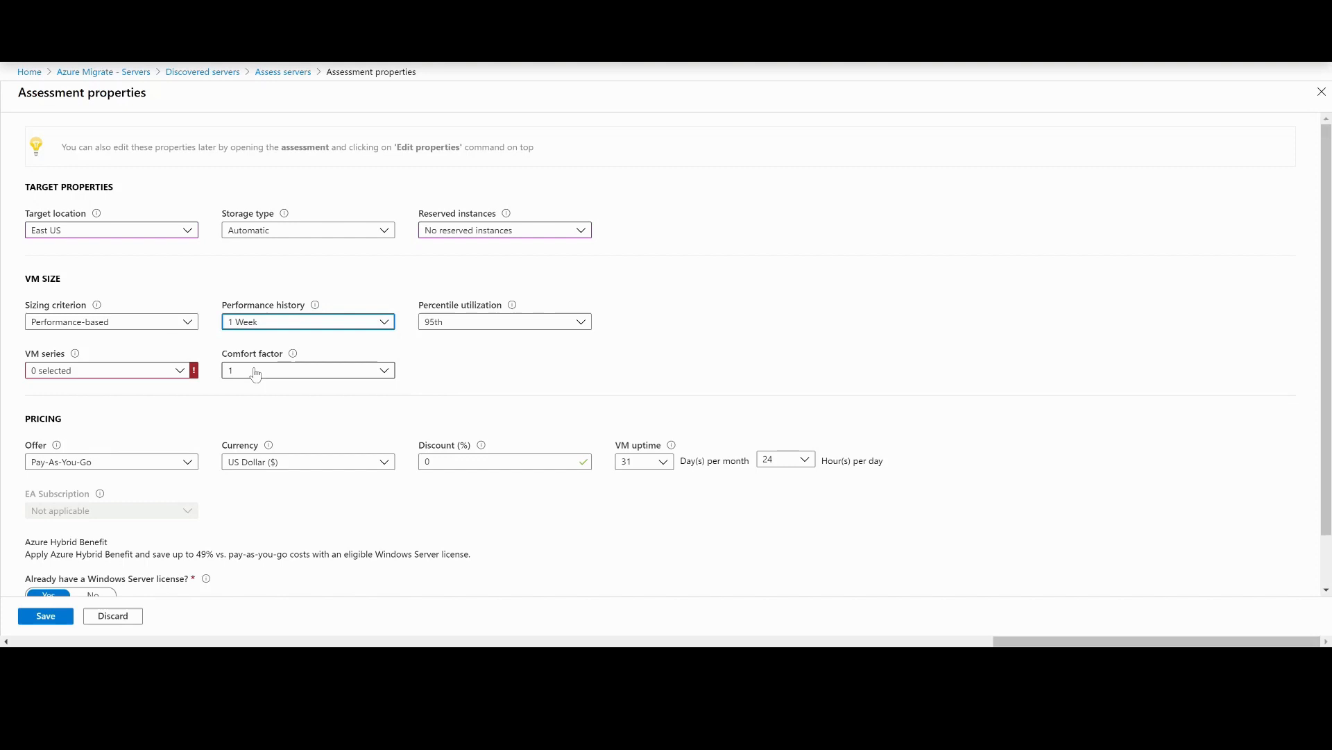
click(283, 322)
click(258, 340)
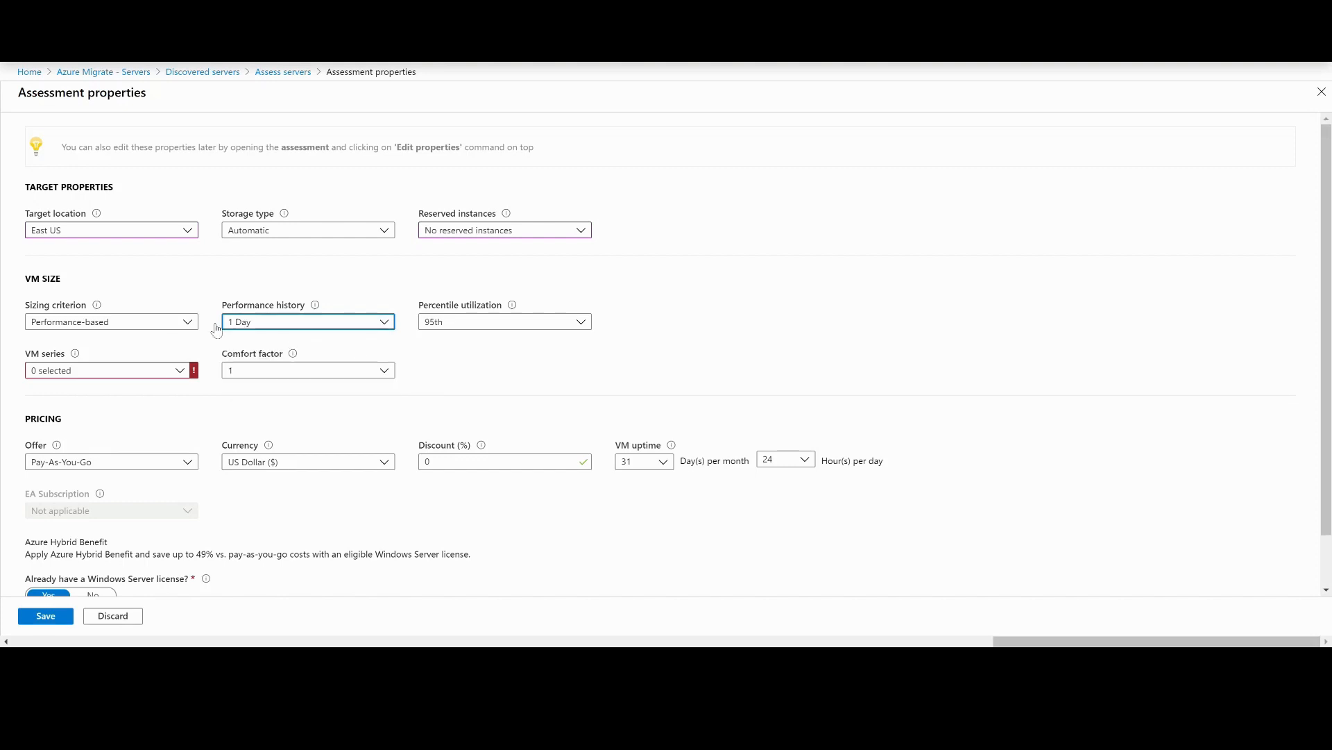
click(473, 328)
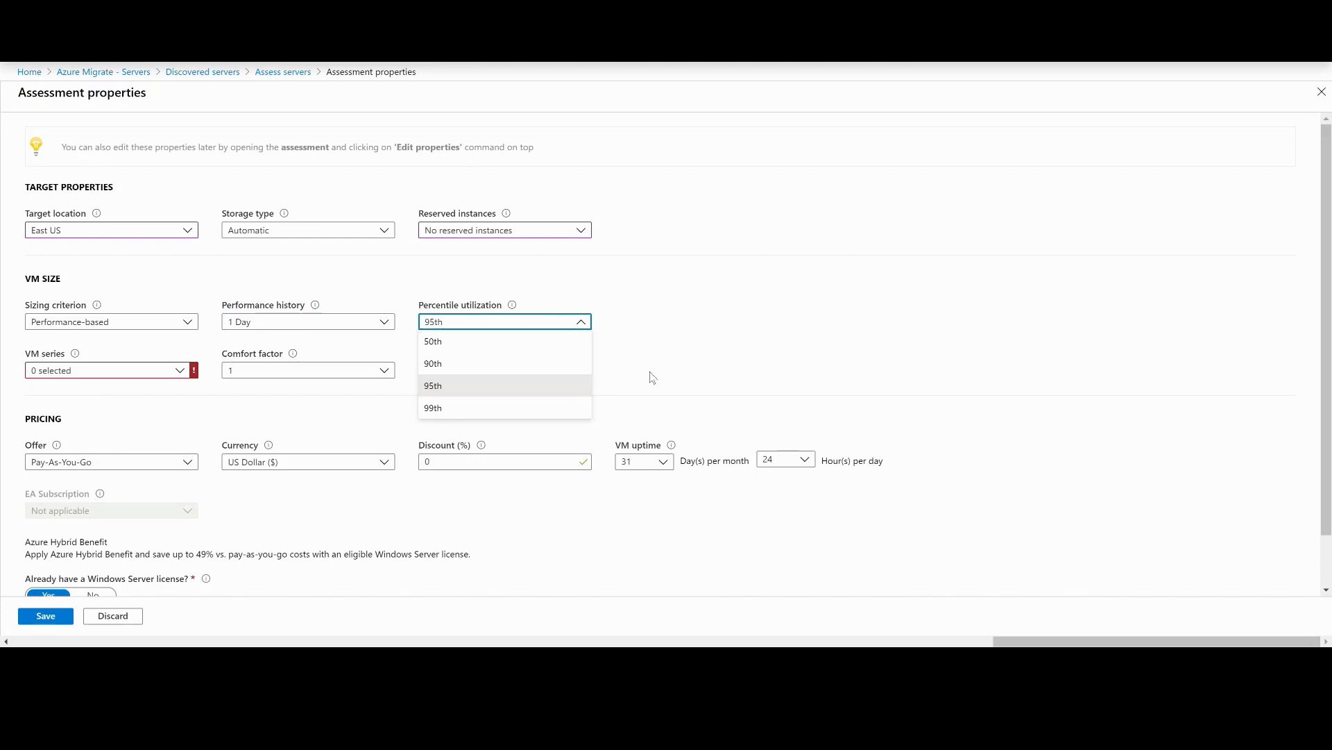
click(647, 324)
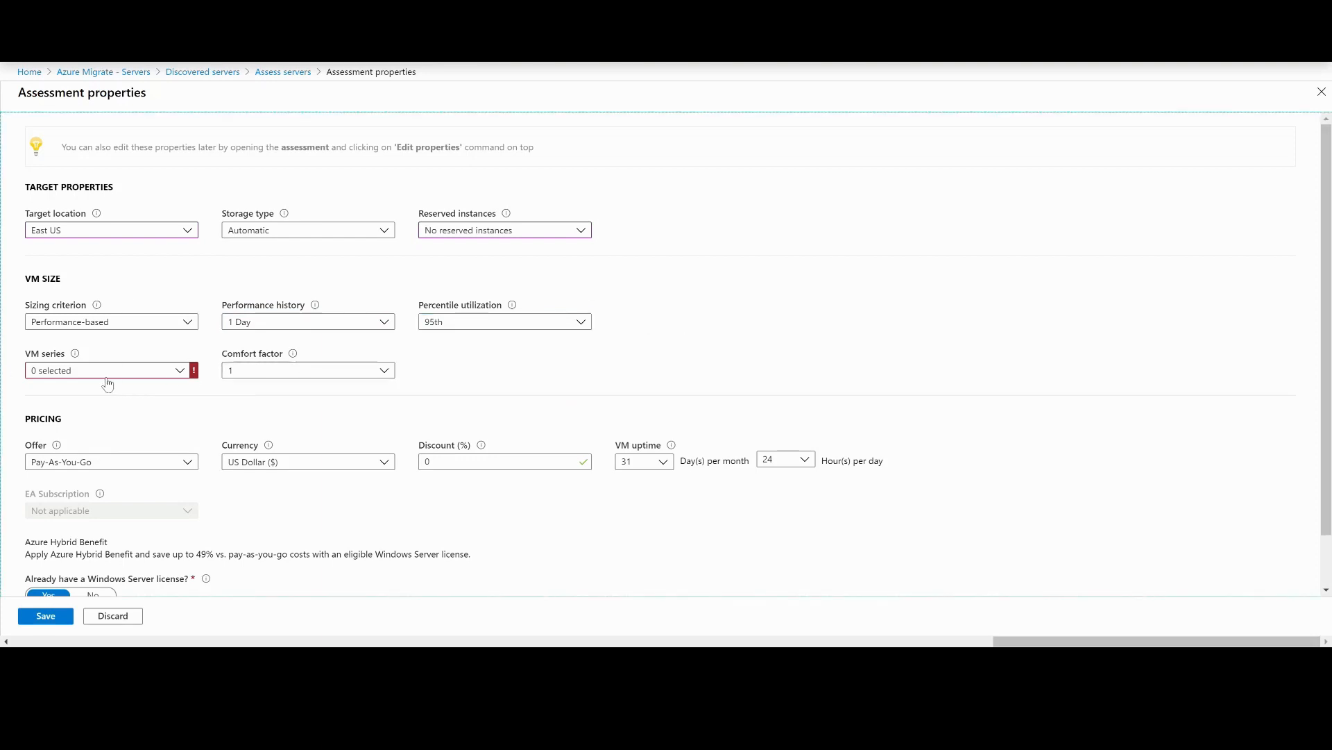
Select all VM series, look through the list, and clear the whole selection again.
click(181, 373)
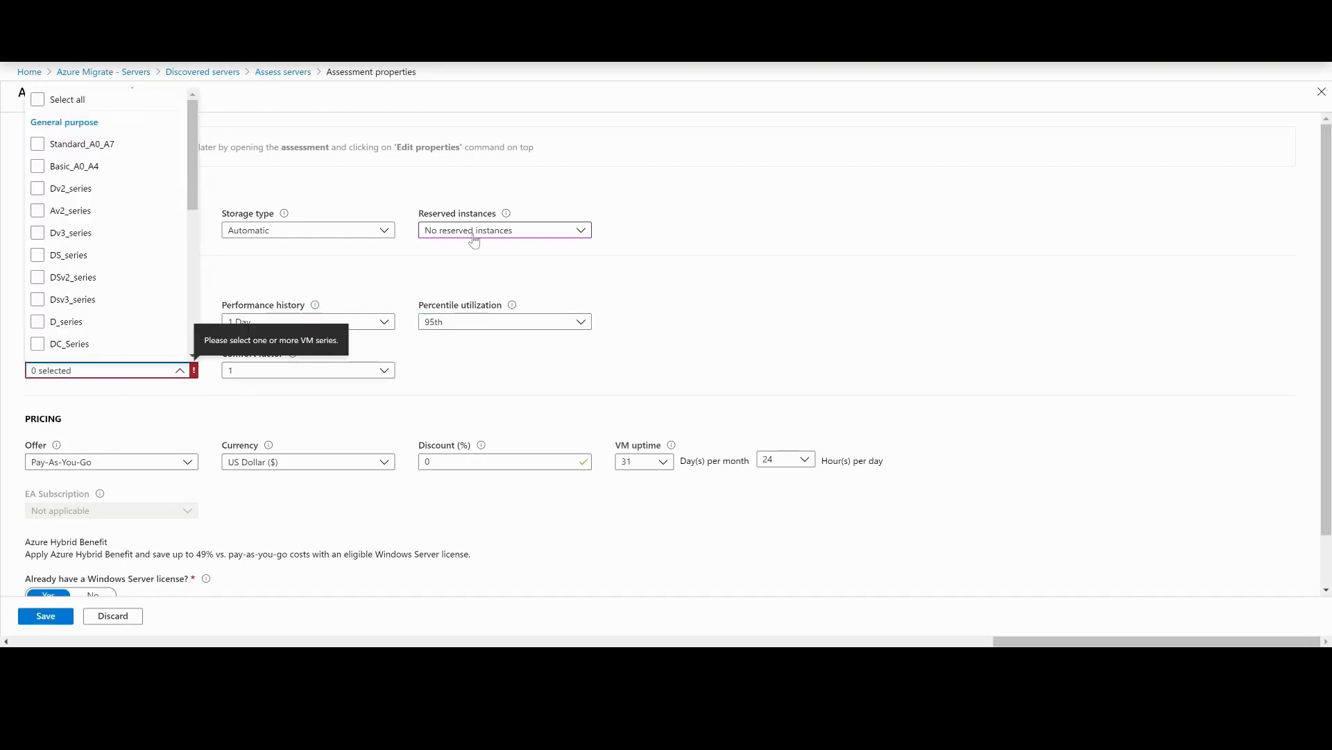
click(64, 144)
click(39, 101)
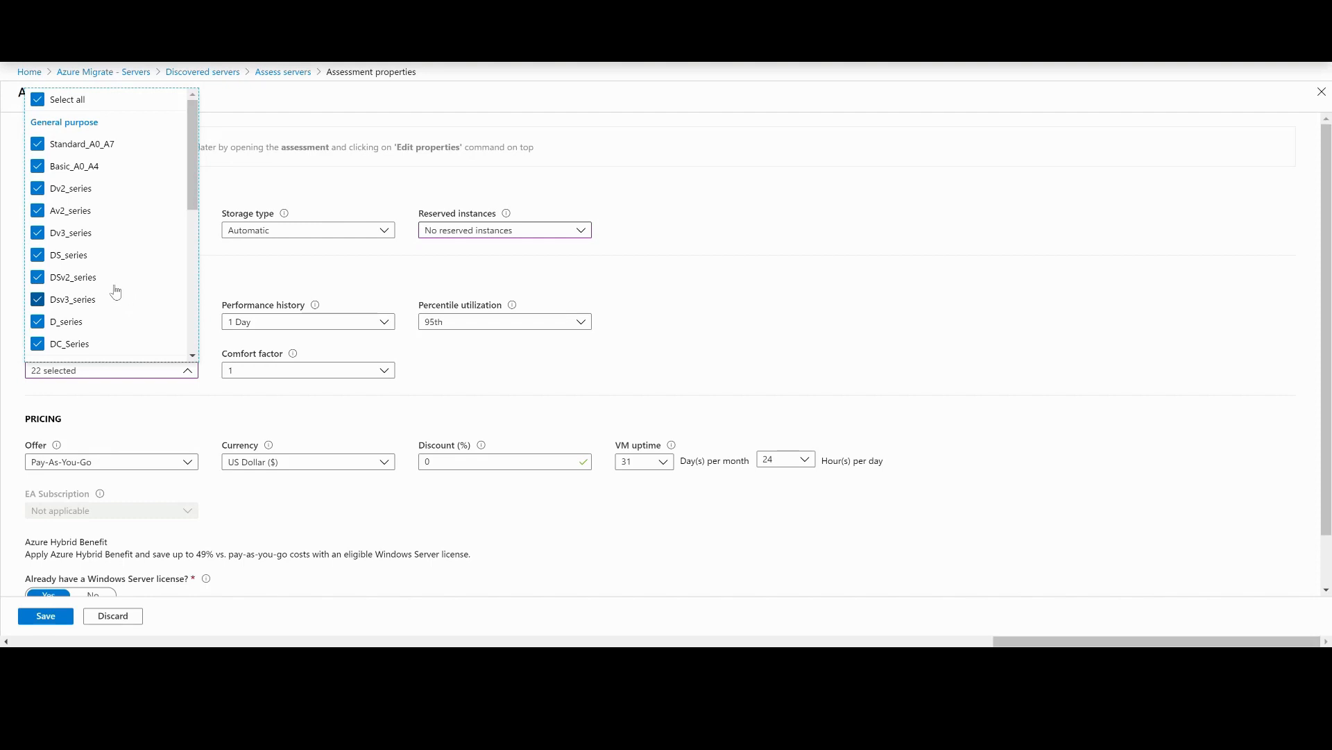
scroll(115, 289, down, 5)
scroll(117, 290, up, 5)
scroll(116, 290, up, 1)
click(173, 371)
click(174, 373)
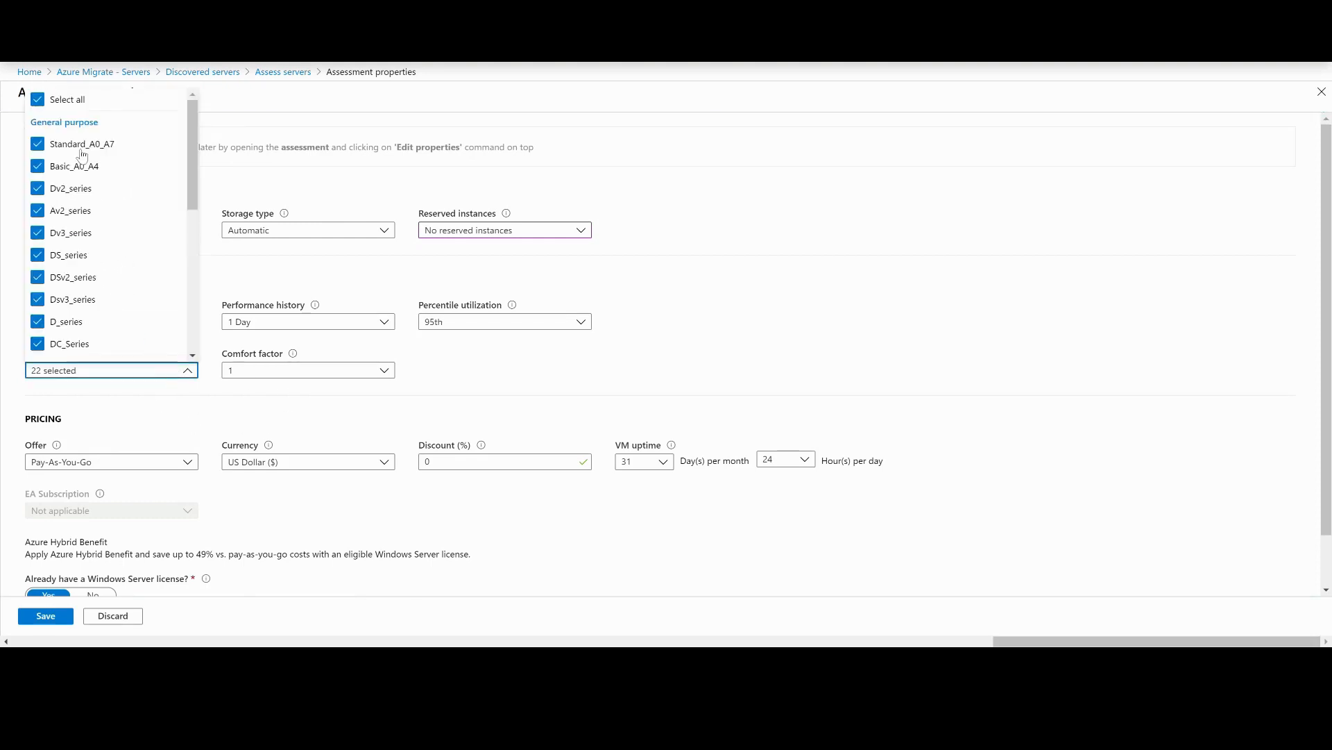
click(40, 102)
Select only the memory optimized VM series: Dv2_series, DS_series, DSv2_series, Ev3_series, Esv3_series and M_series.
scroll(95, 187, down, 6)
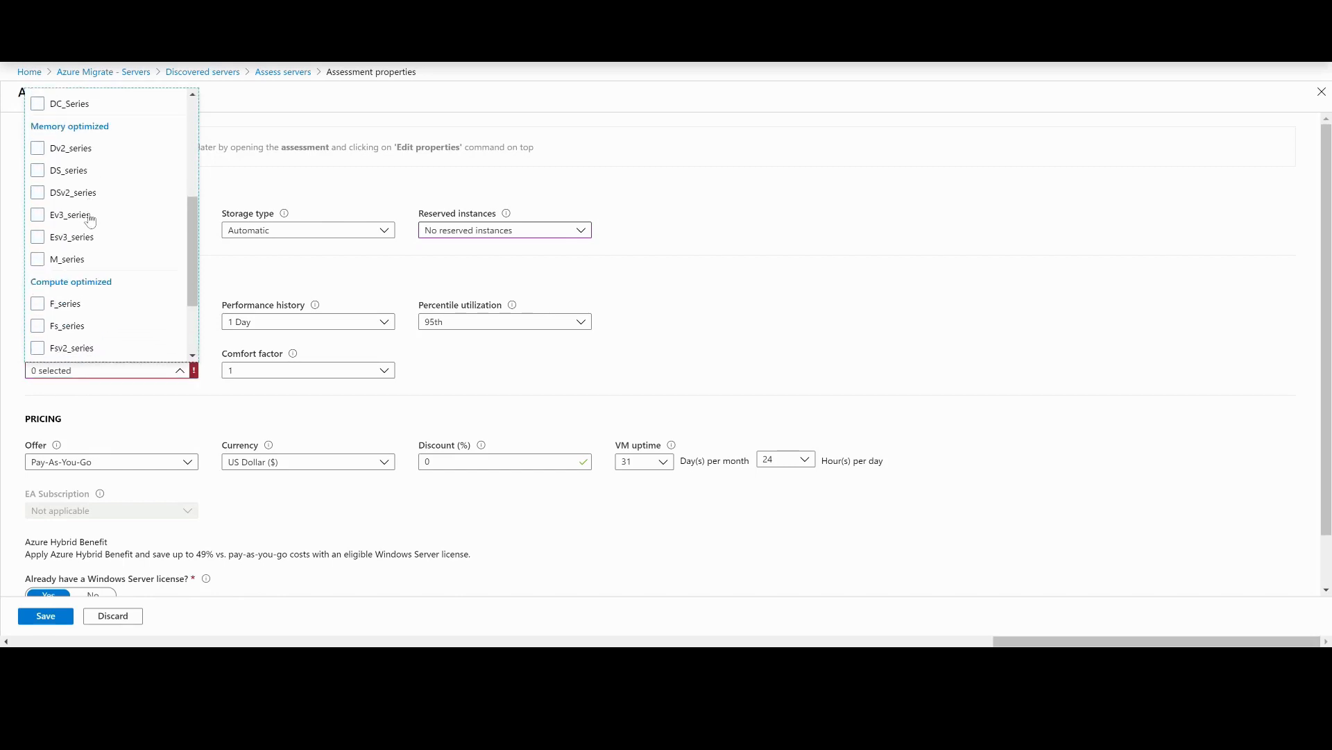
click(115, 241)
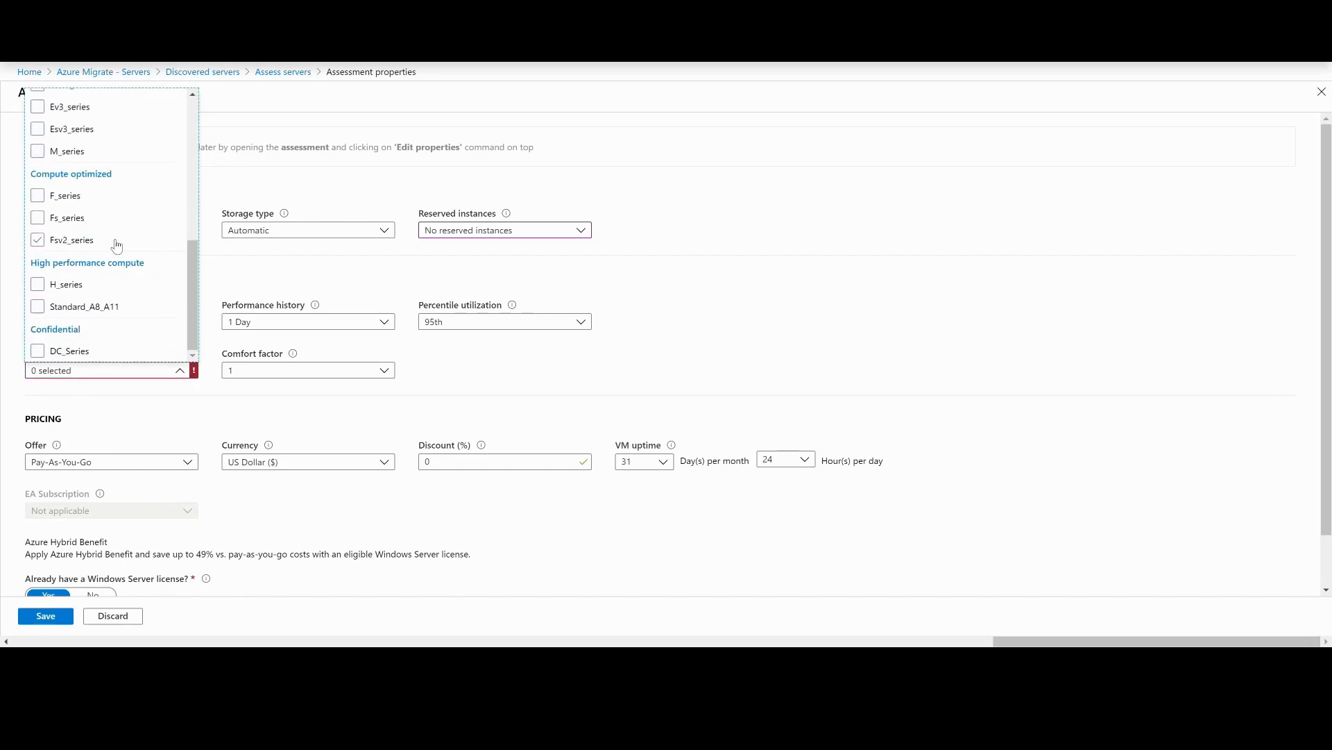
scroll(127, 251, up, 4)
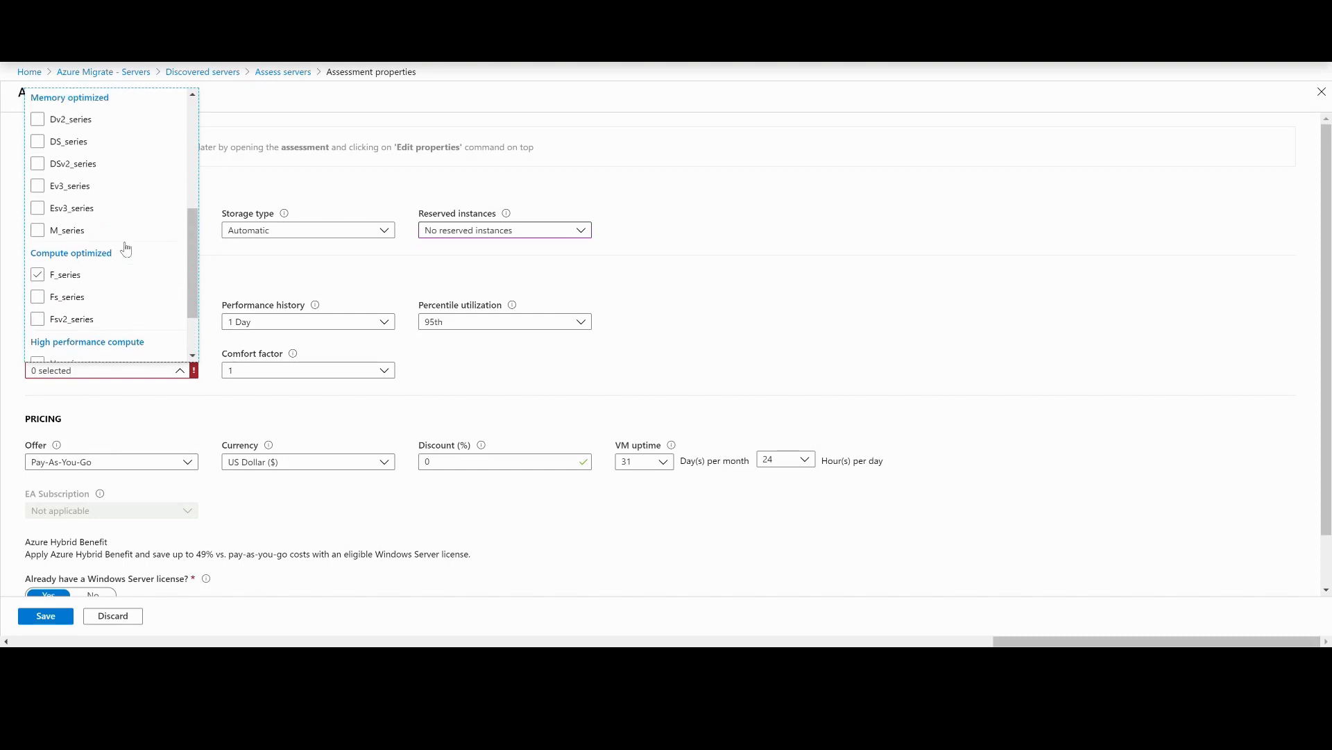
click(39, 162)
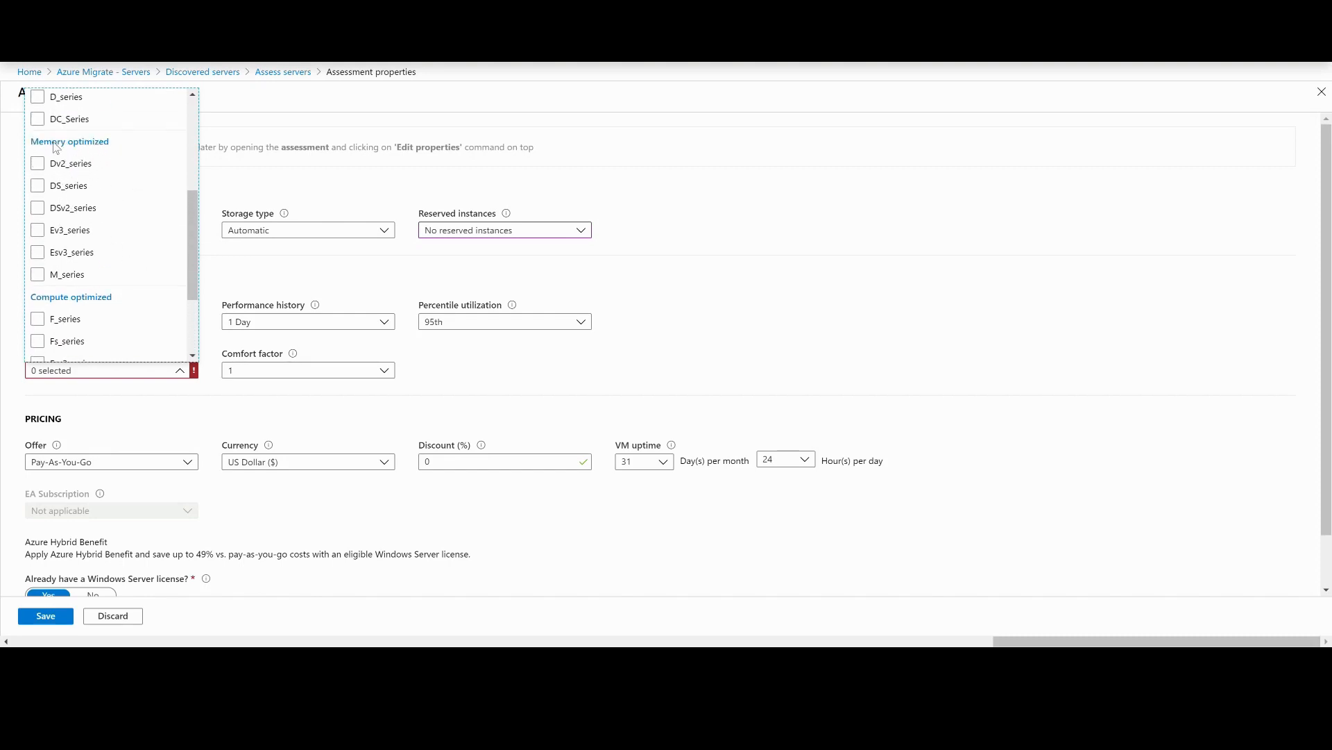
click(38, 164)
click(40, 186)
click(40, 209)
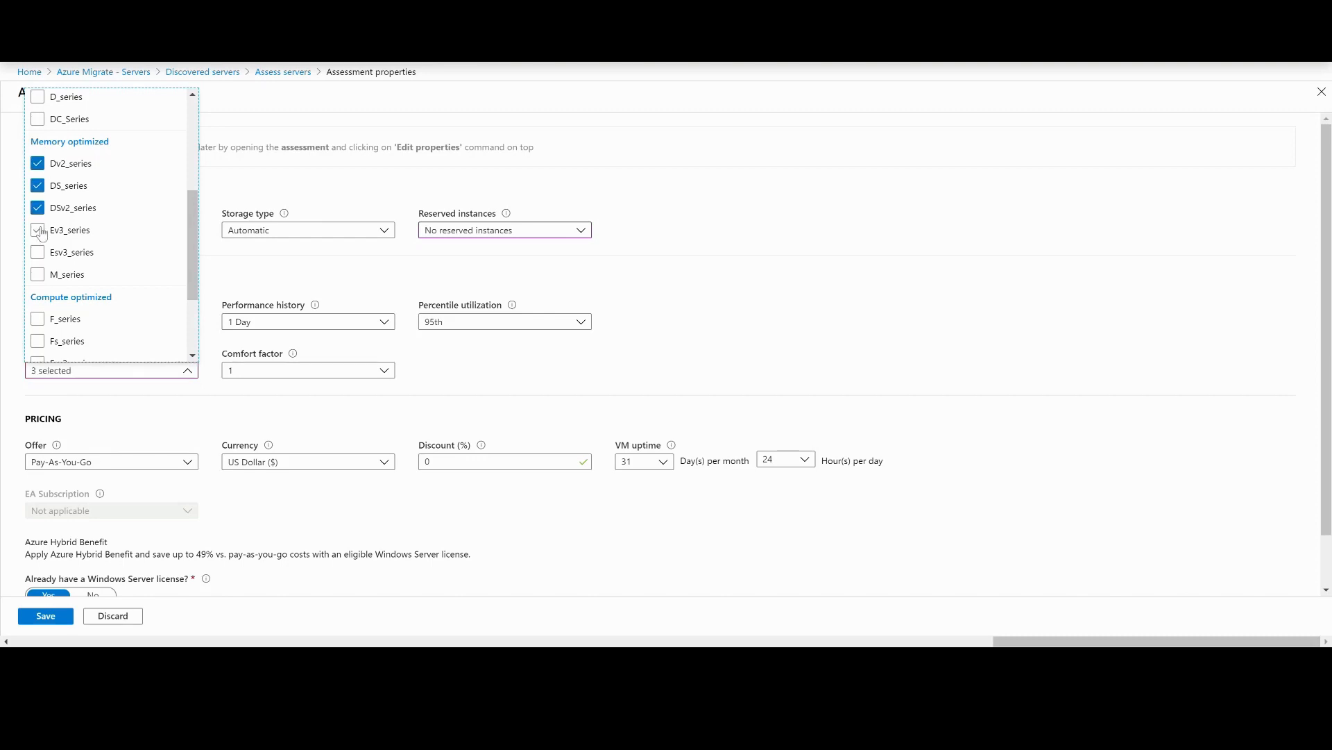
click(40, 230)
click(40, 252)
click(40, 278)
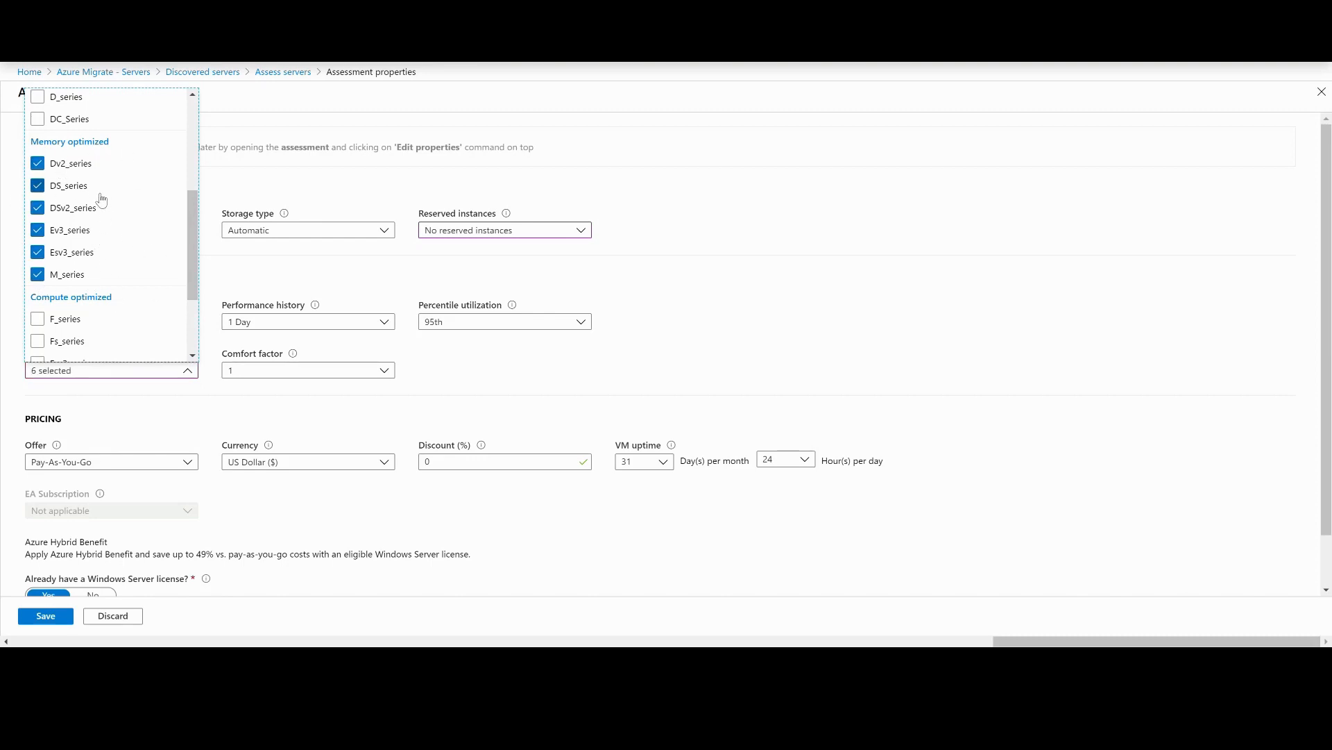
click(246, 404)
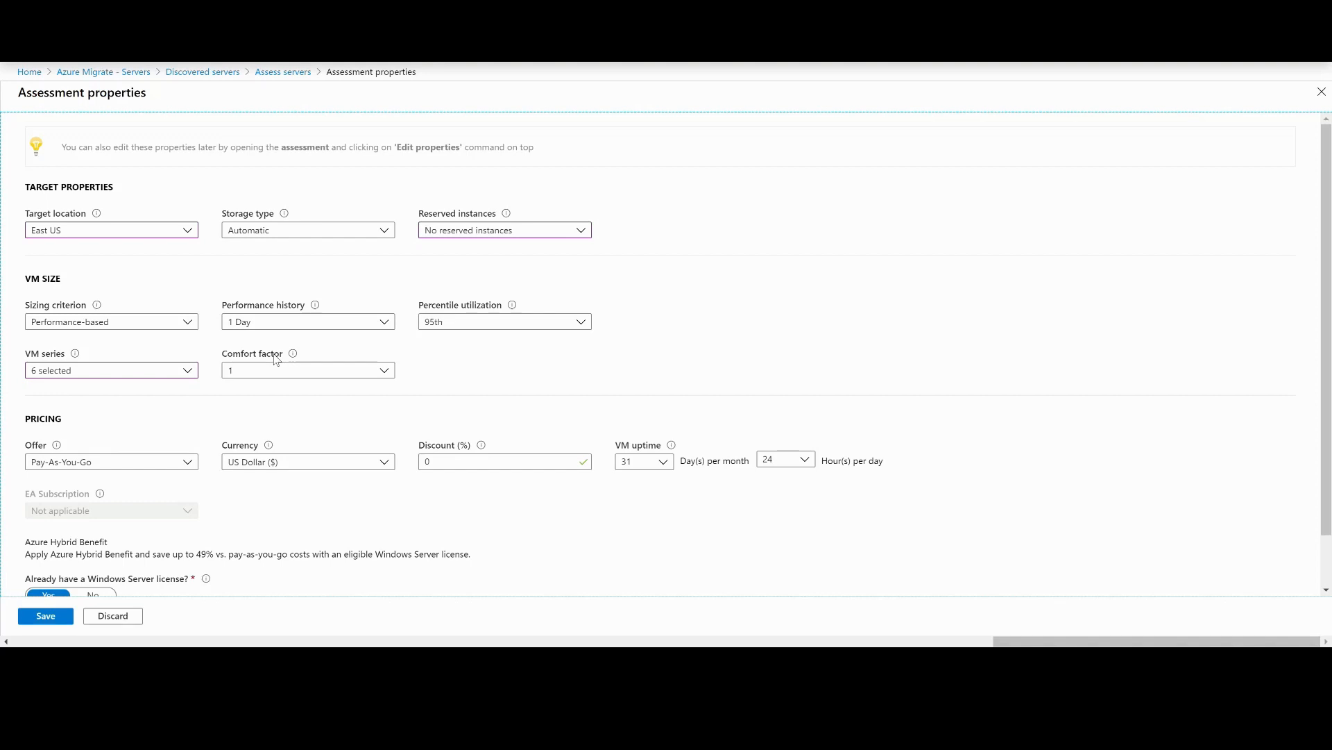
Look through the pricing offers, the discount setting and the hours-per-day choices for VM uptime.
mouse_move(296, 359)
scroll(228, 397, down, 1)
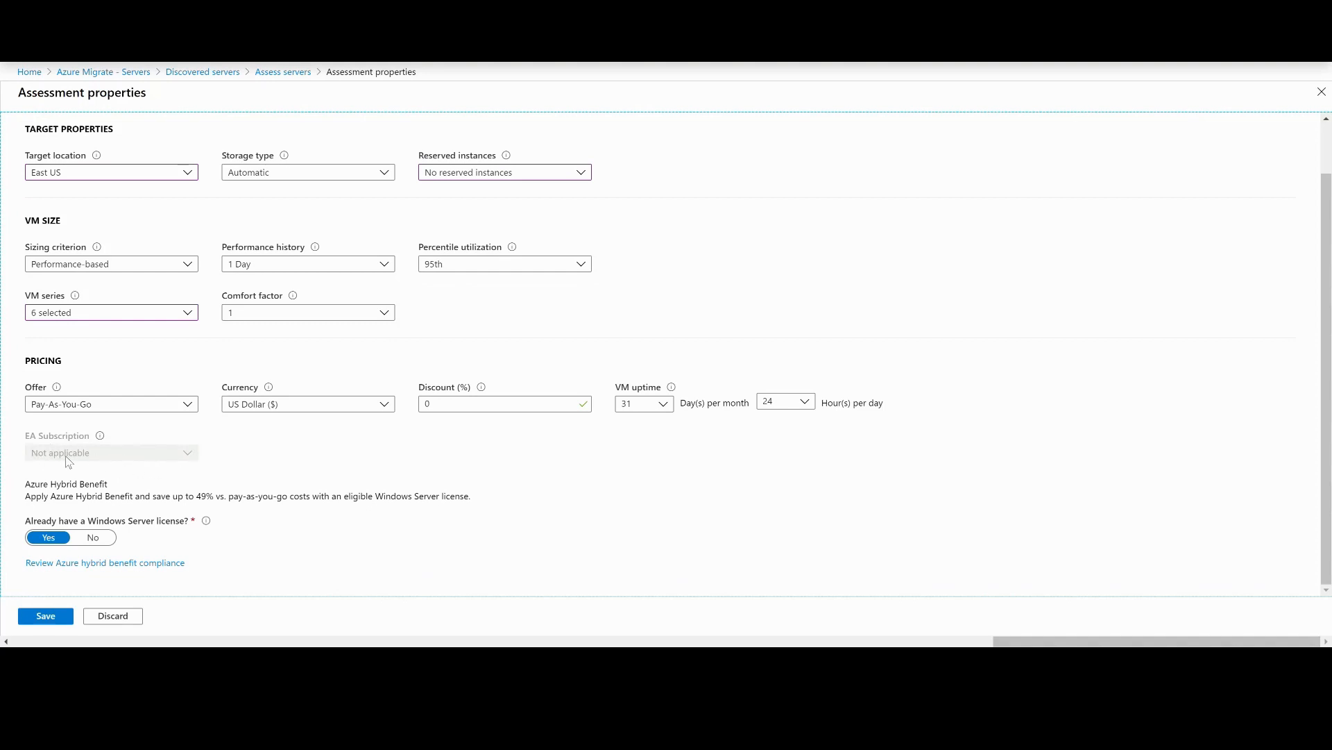
click(97, 409)
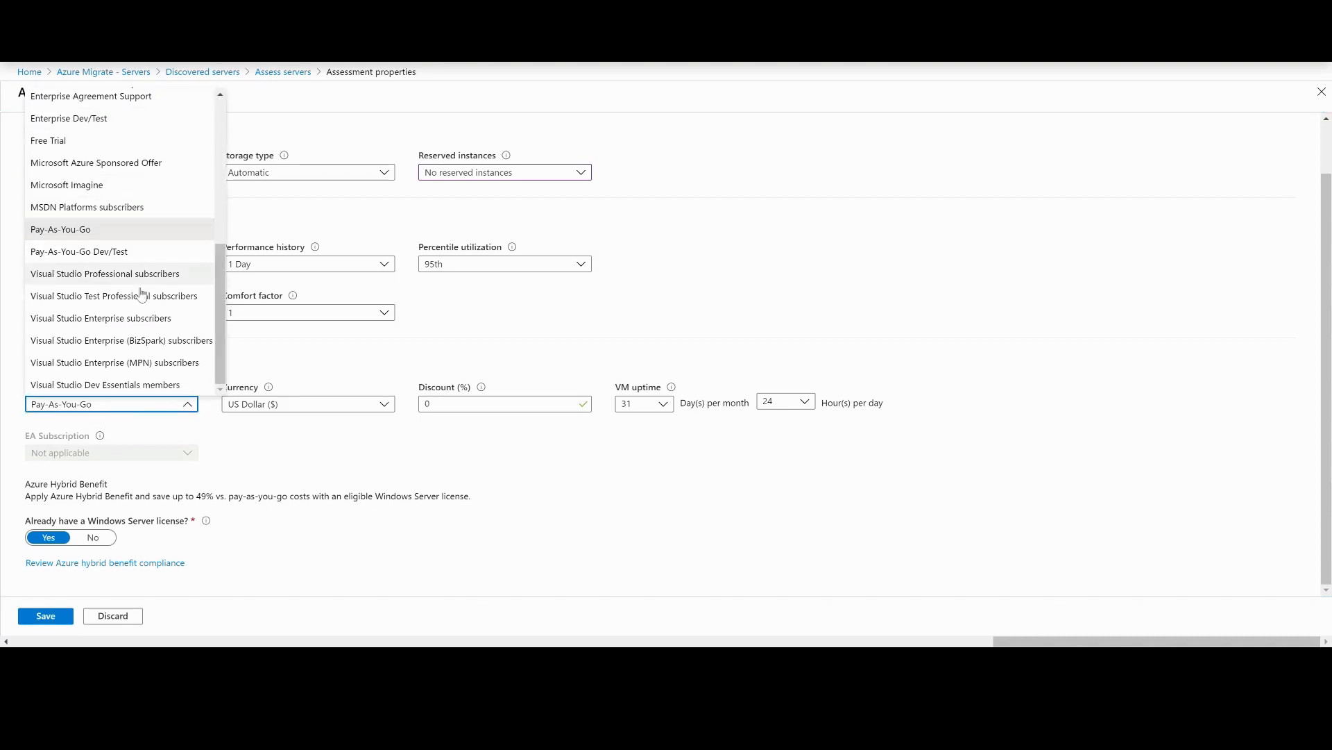
scroll(146, 319, up, 5)
scroll(135, 281, down, 5)
scroll(135, 281, up, 4)
click(284, 454)
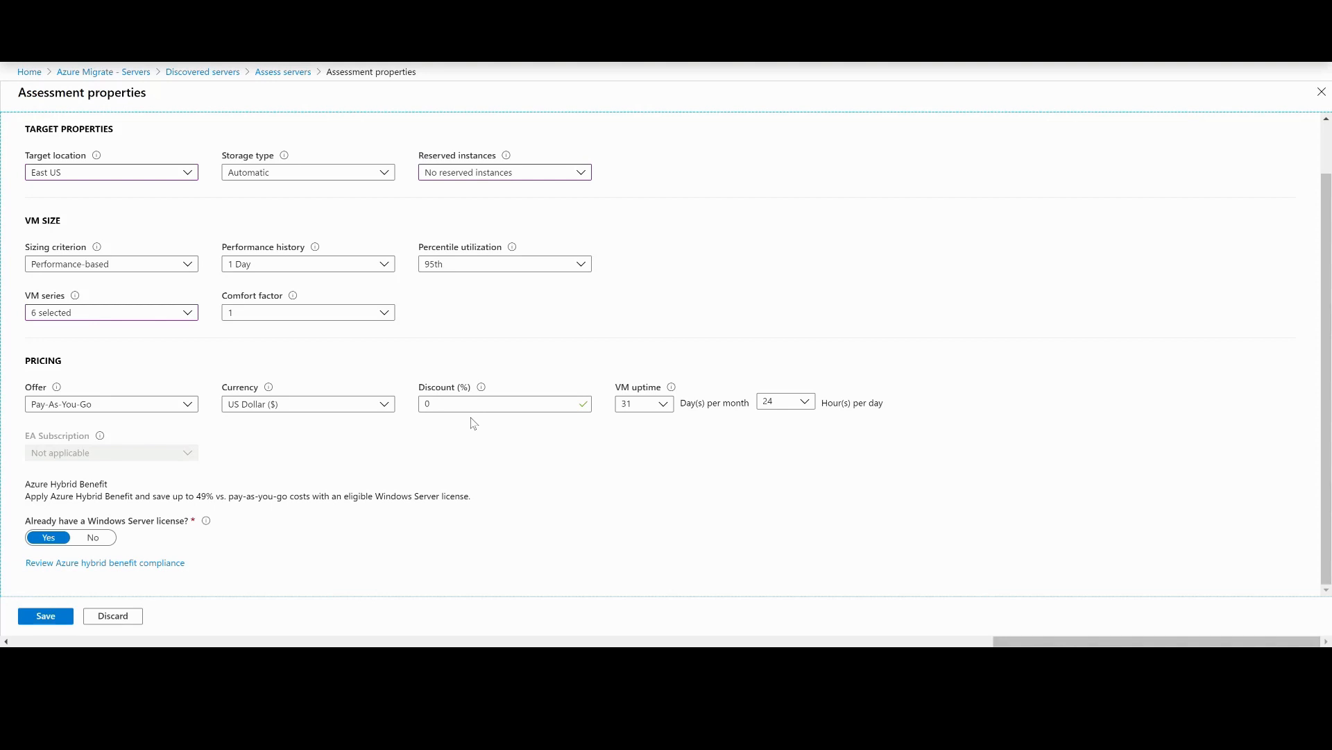
double_click(445, 407)
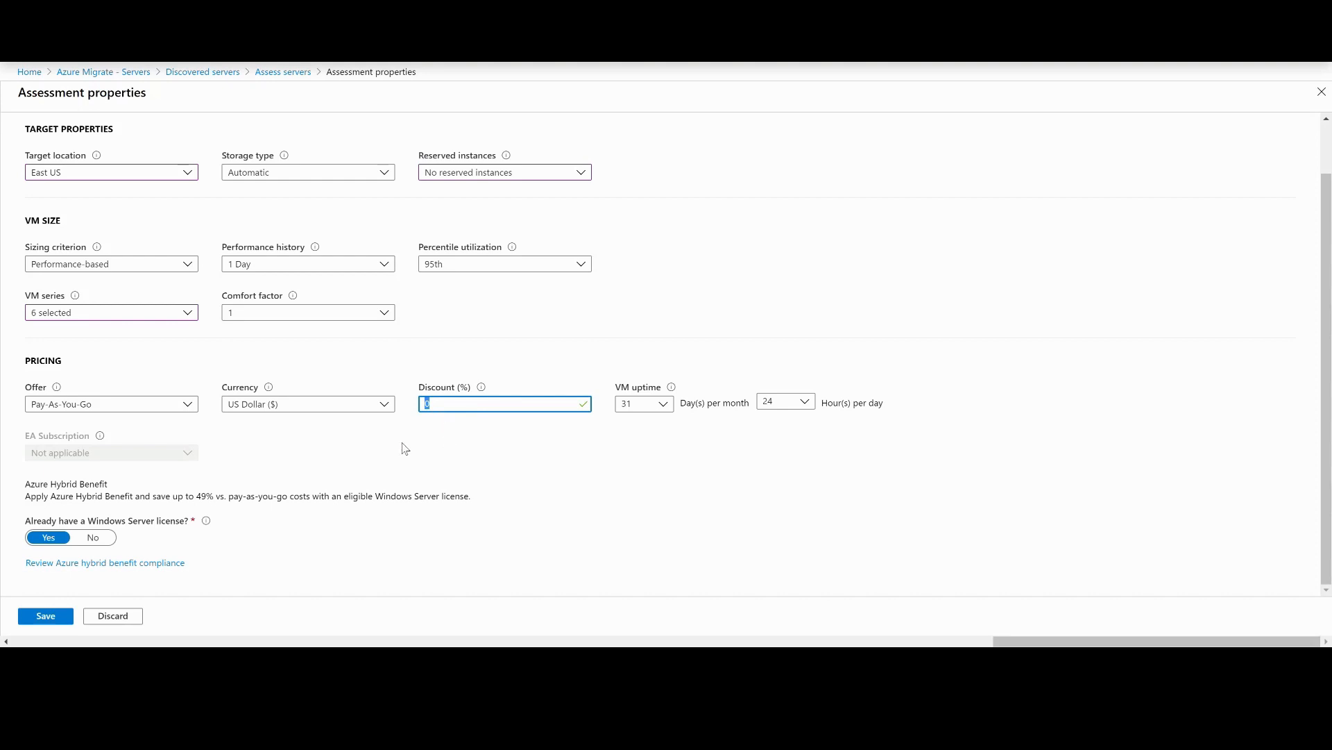
click(494, 450)
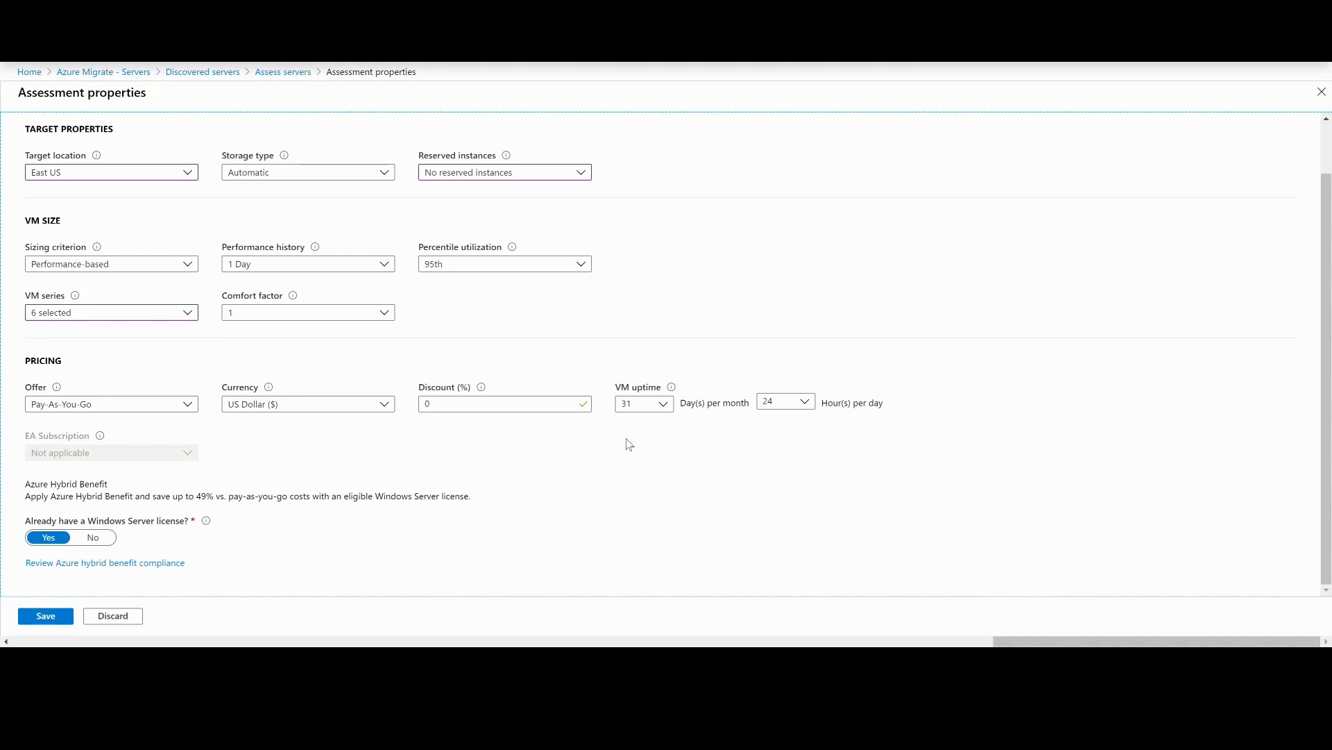
click(760, 402)
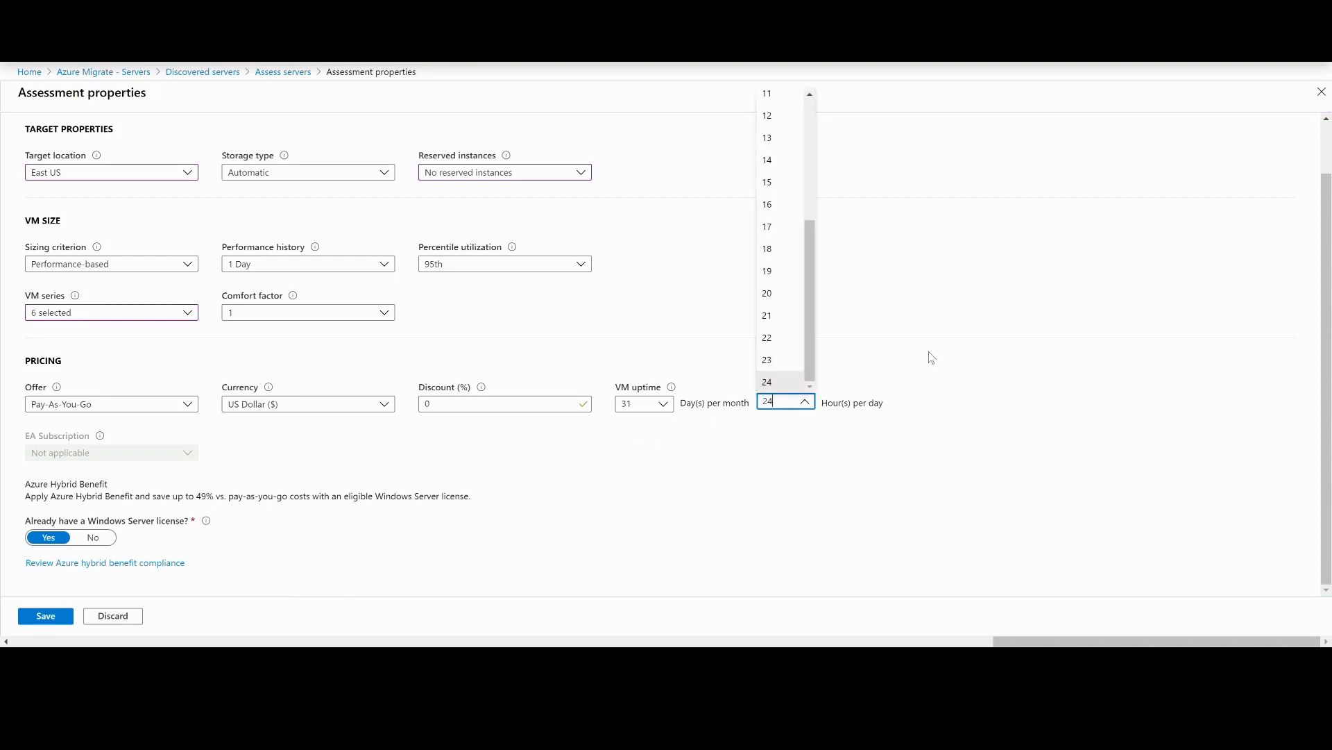
click(819, 323)
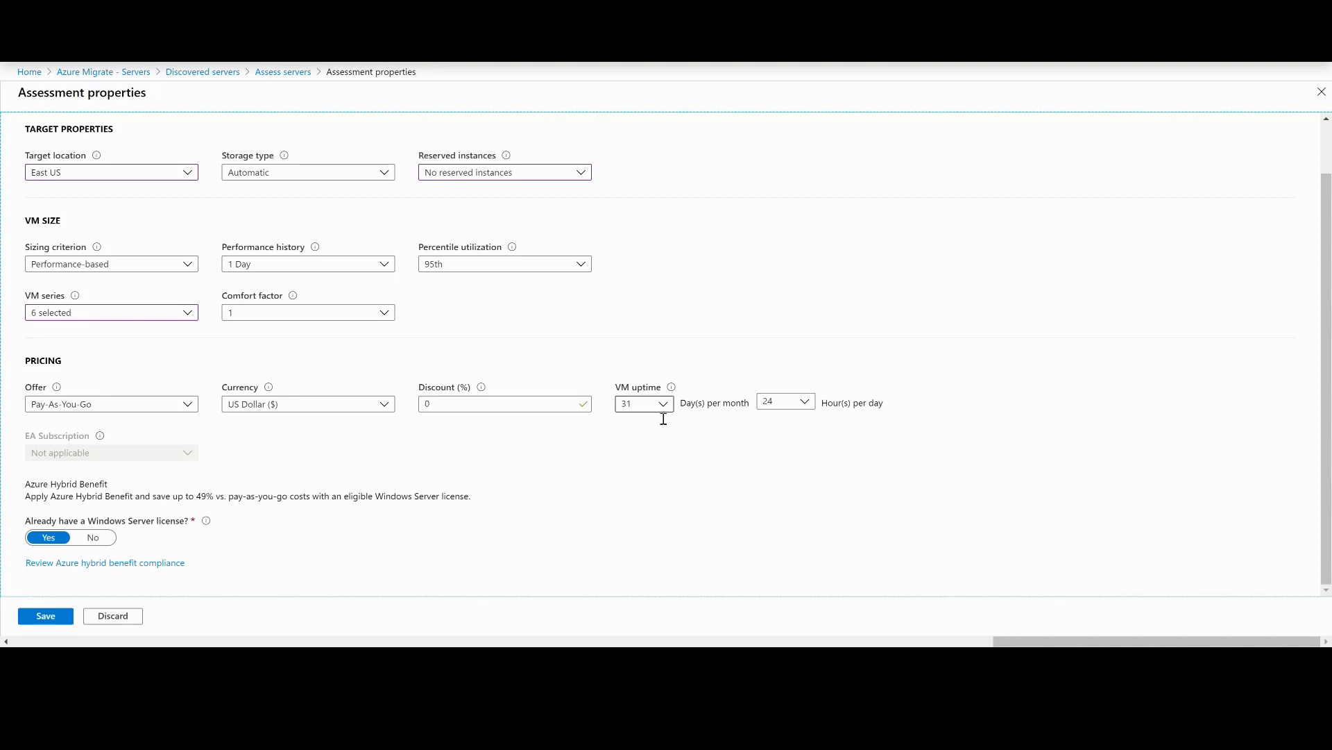
Set the VM uptime to 31 days per month and save the assessment properties.
click(649, 404)
scroll(649, 144, up, 3)
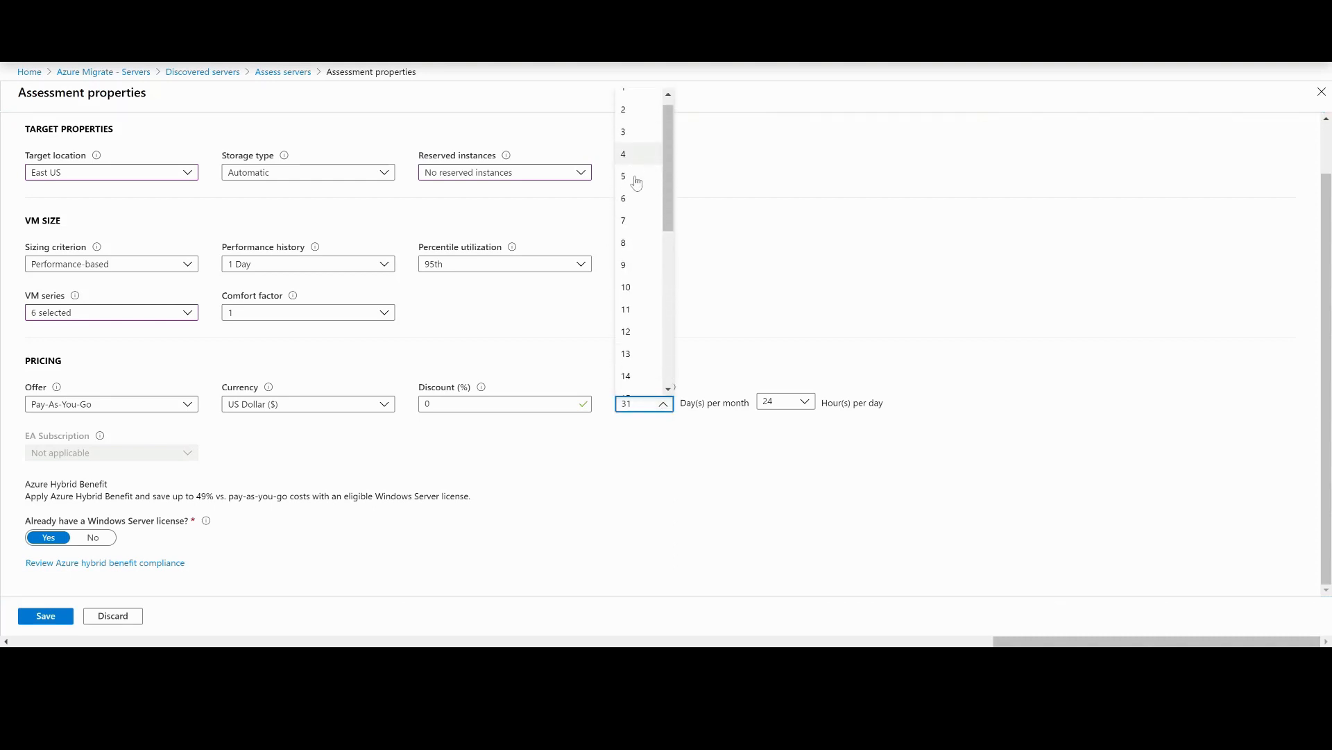
click(630, 222)
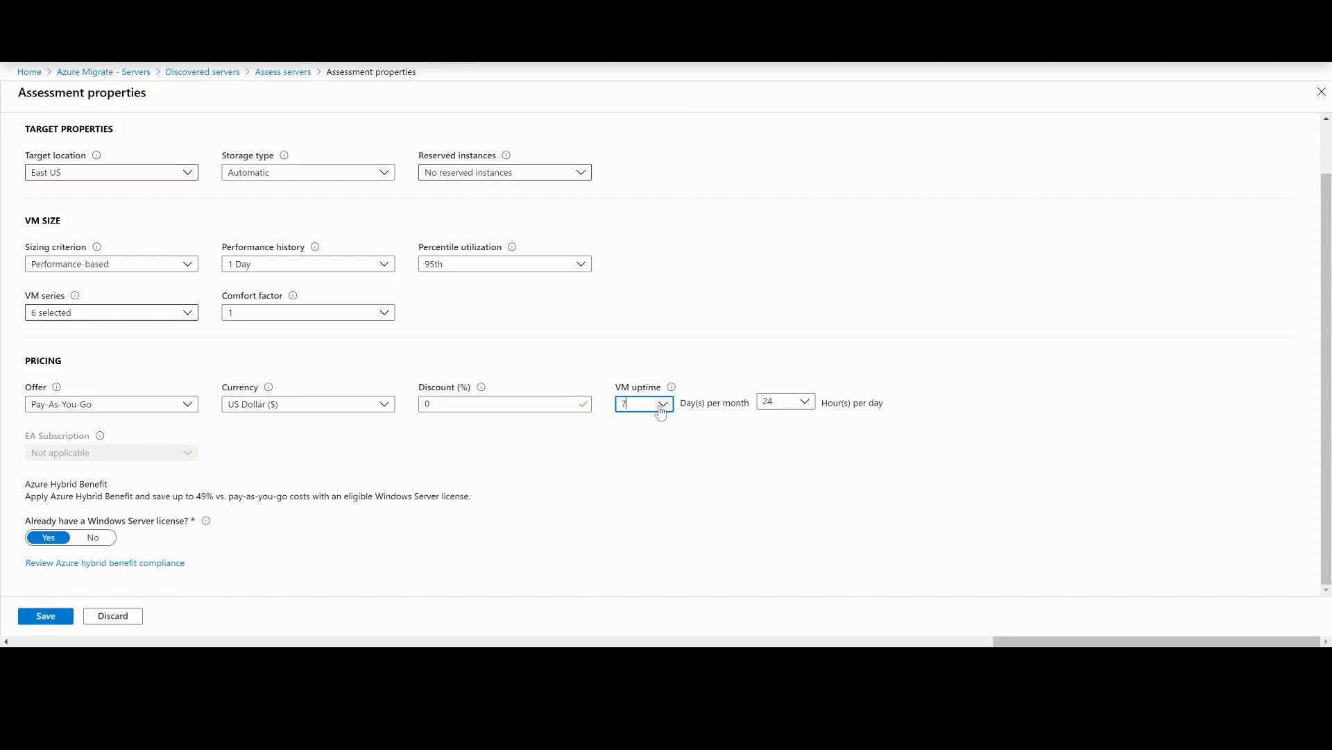
click(662, 405)
scroll(665, 268, down, 3)
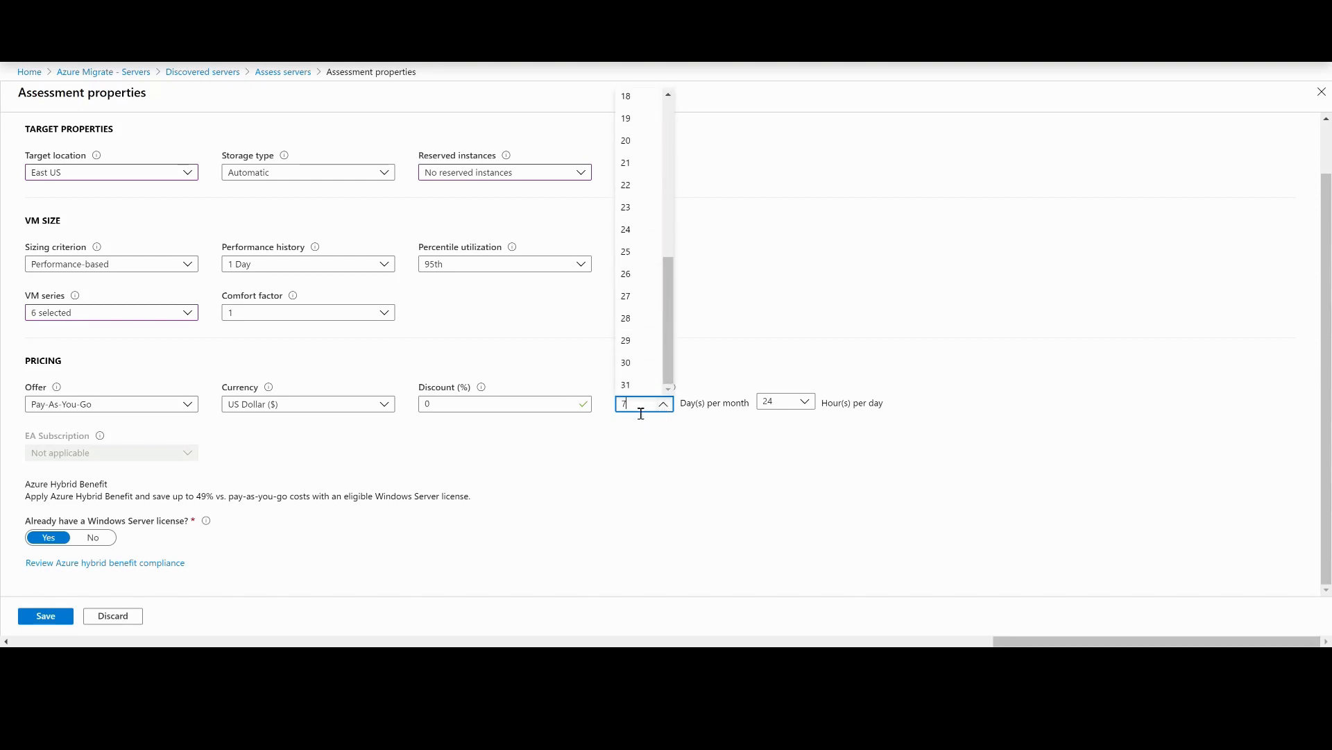
click(627, 385)
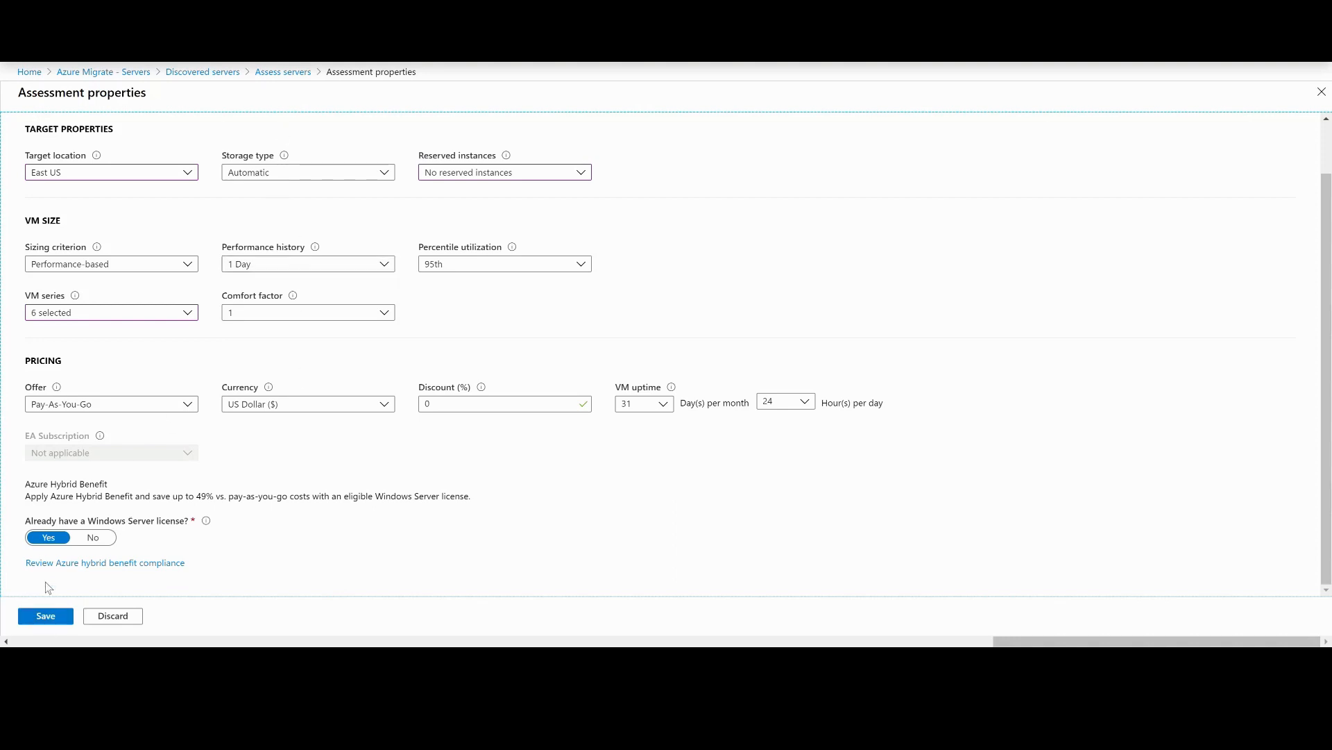
click(47, 616)
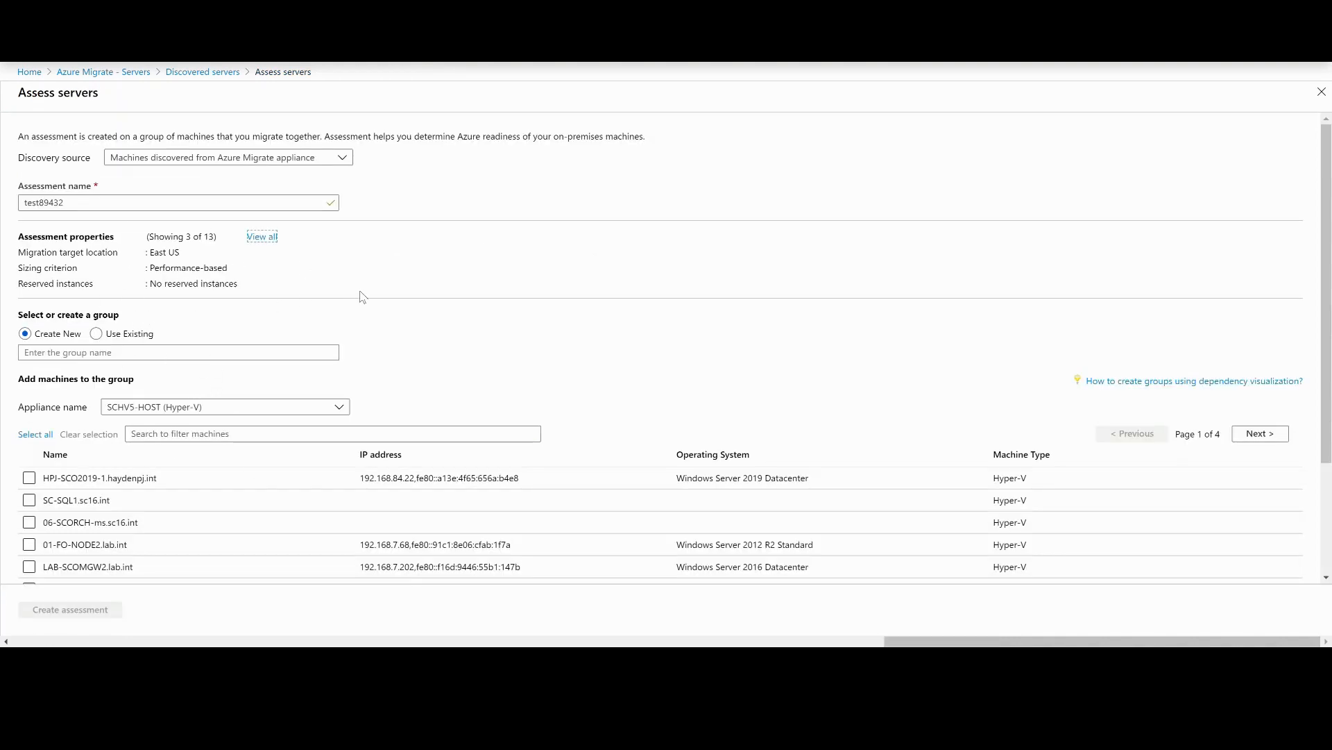
Assign the existing group Test-SQL-Migration to the assessment test89432 and create the assessment.
scroll(360, 291, down, 1)
scroll(274, 263, up, 1)
click(98, 333)
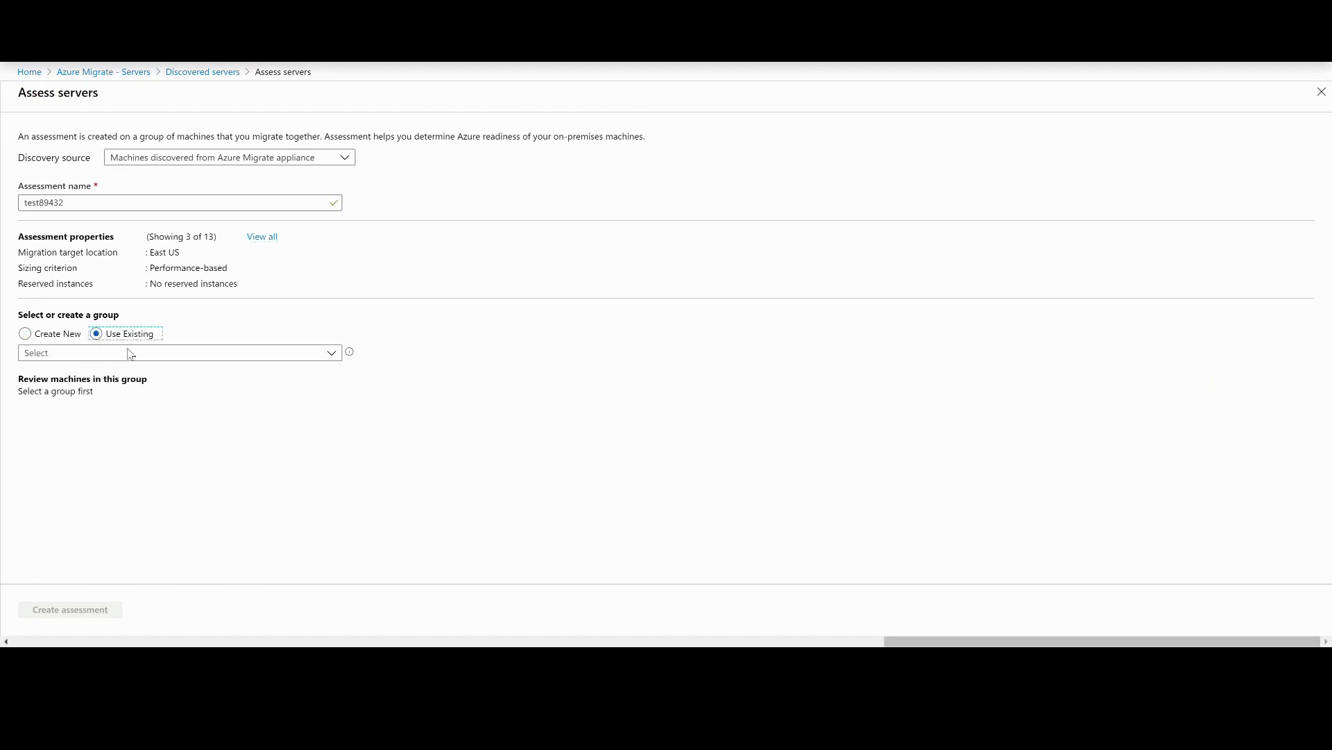
click(52, 354)
click(59, 461)
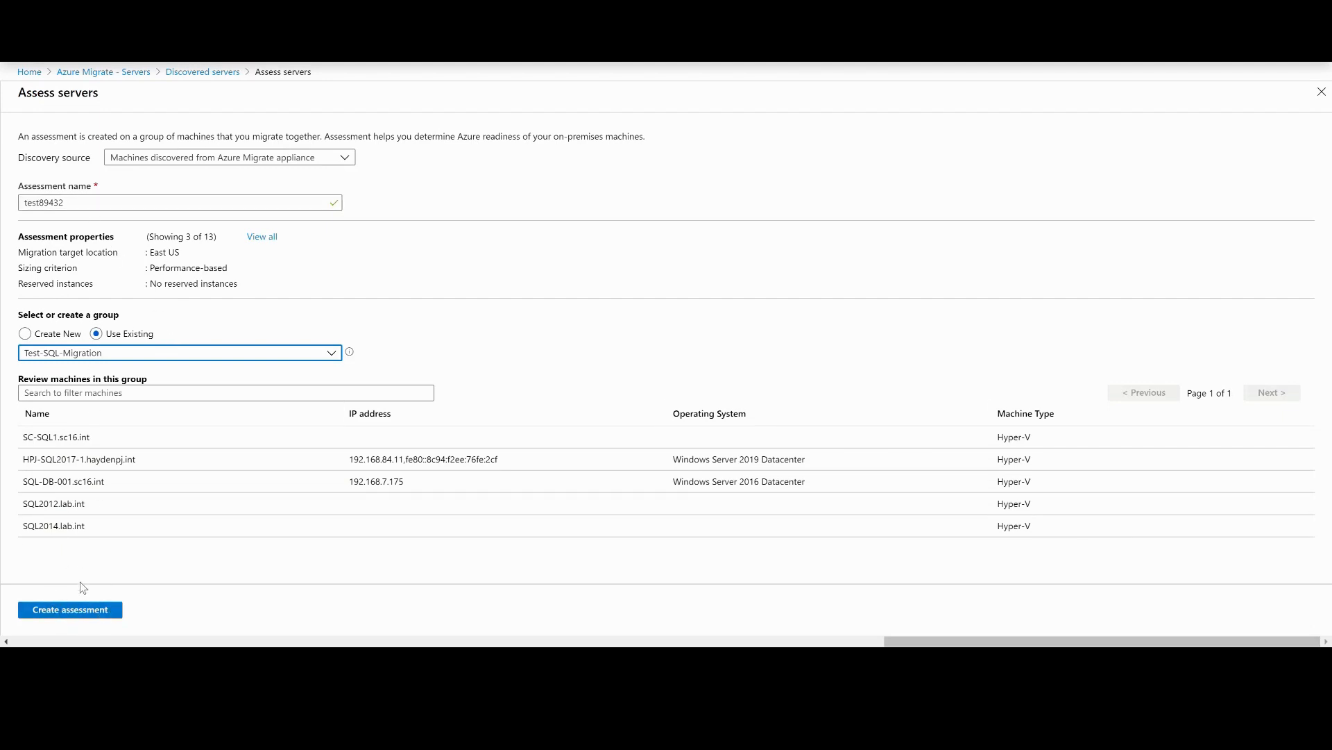
click(78, 611)
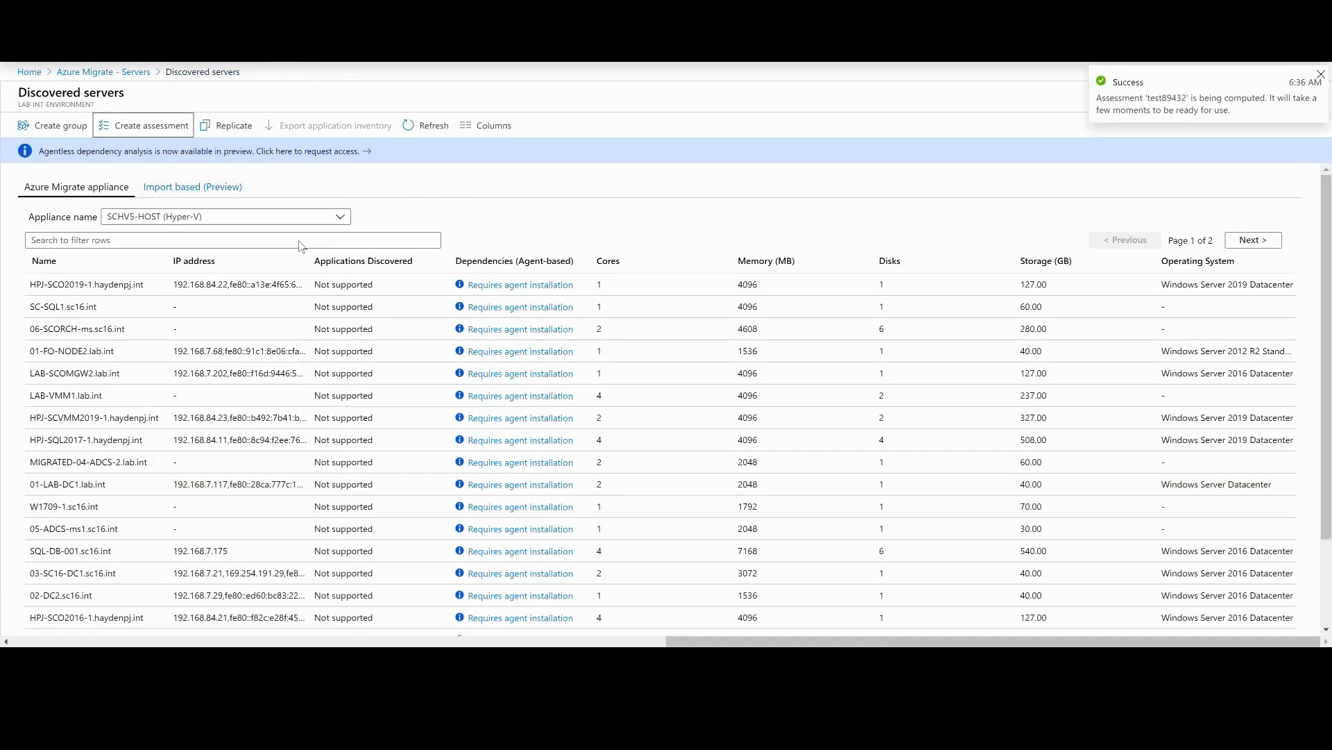
Open the test89432 assessment from the project's assessments list and bring up its Azure readiness details.
click(115, 76)
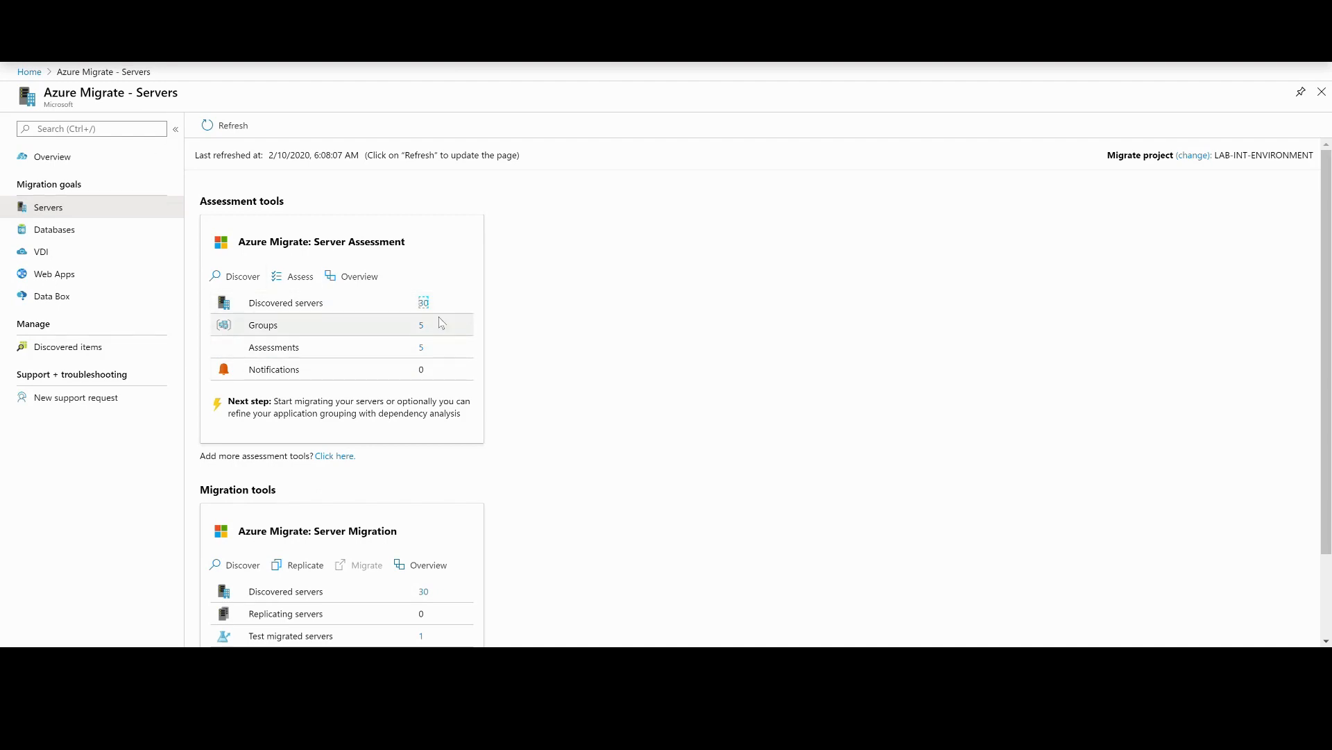
click(428, 354)
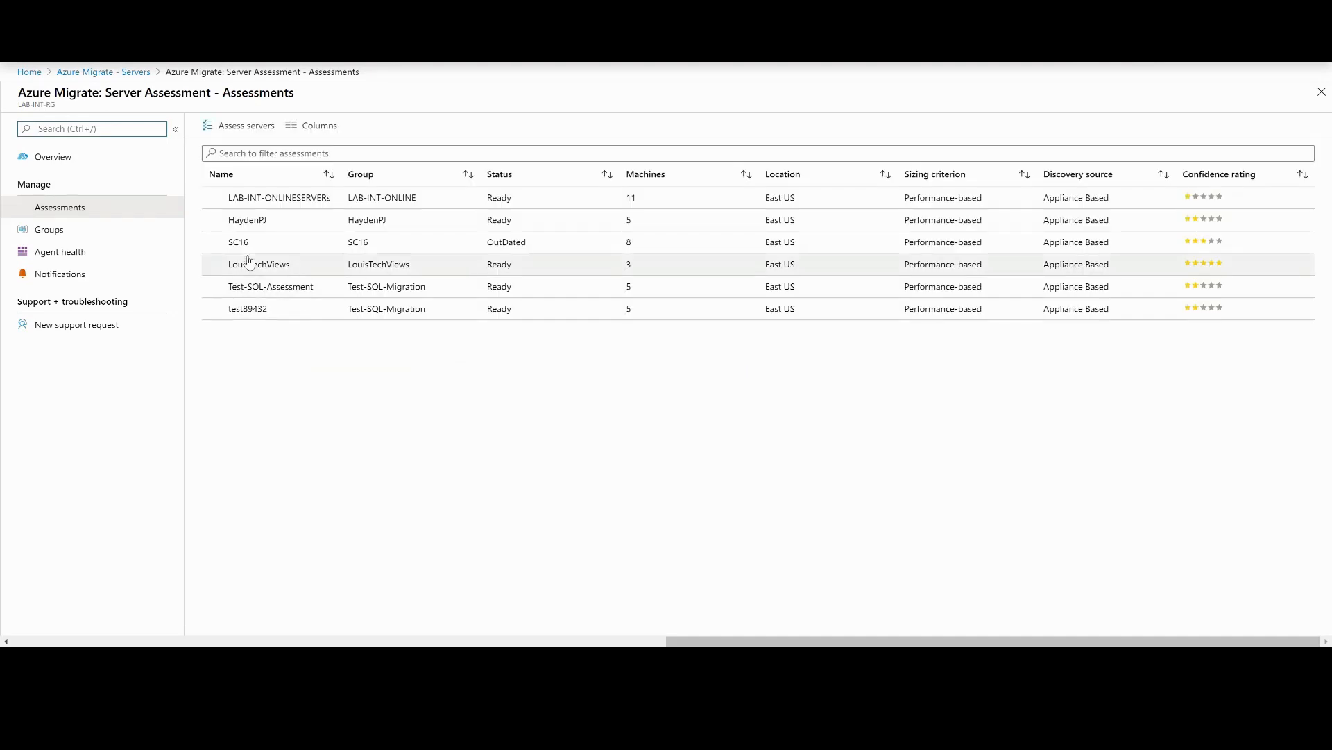
click(399, 313)
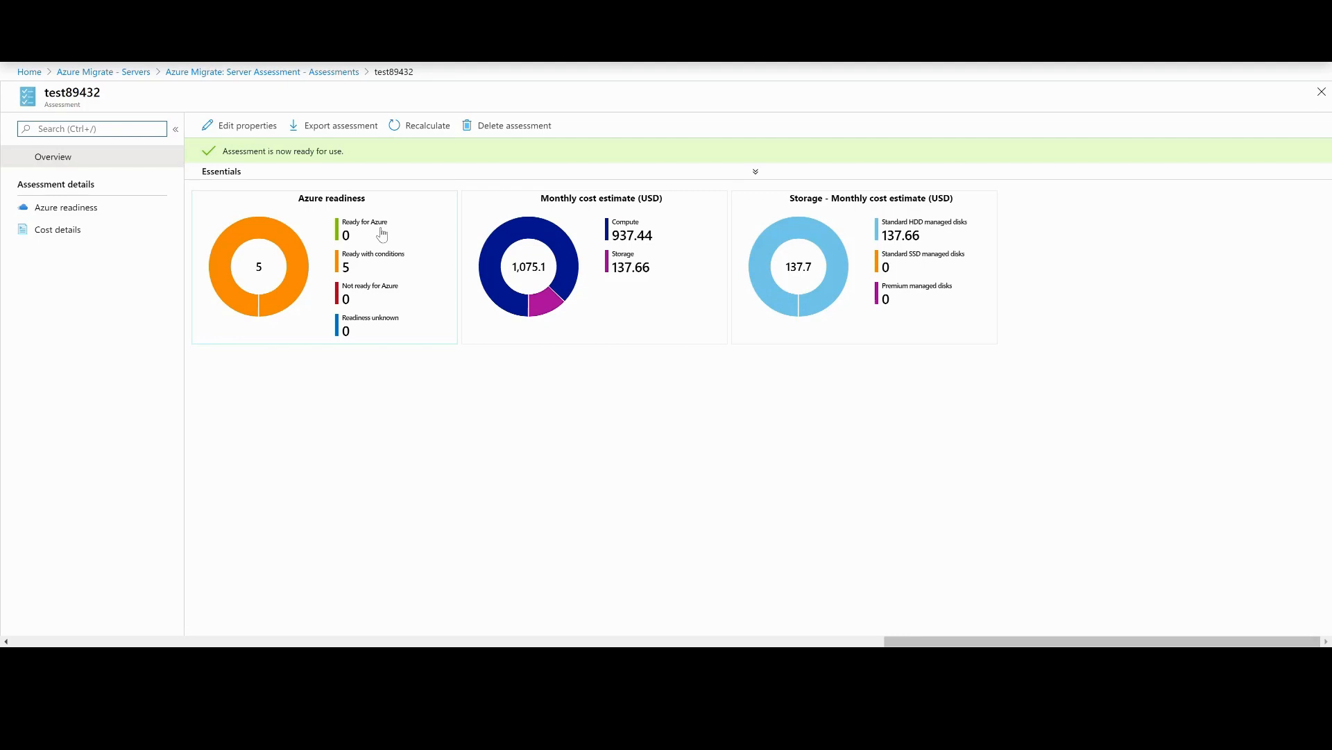
click(295, 290)
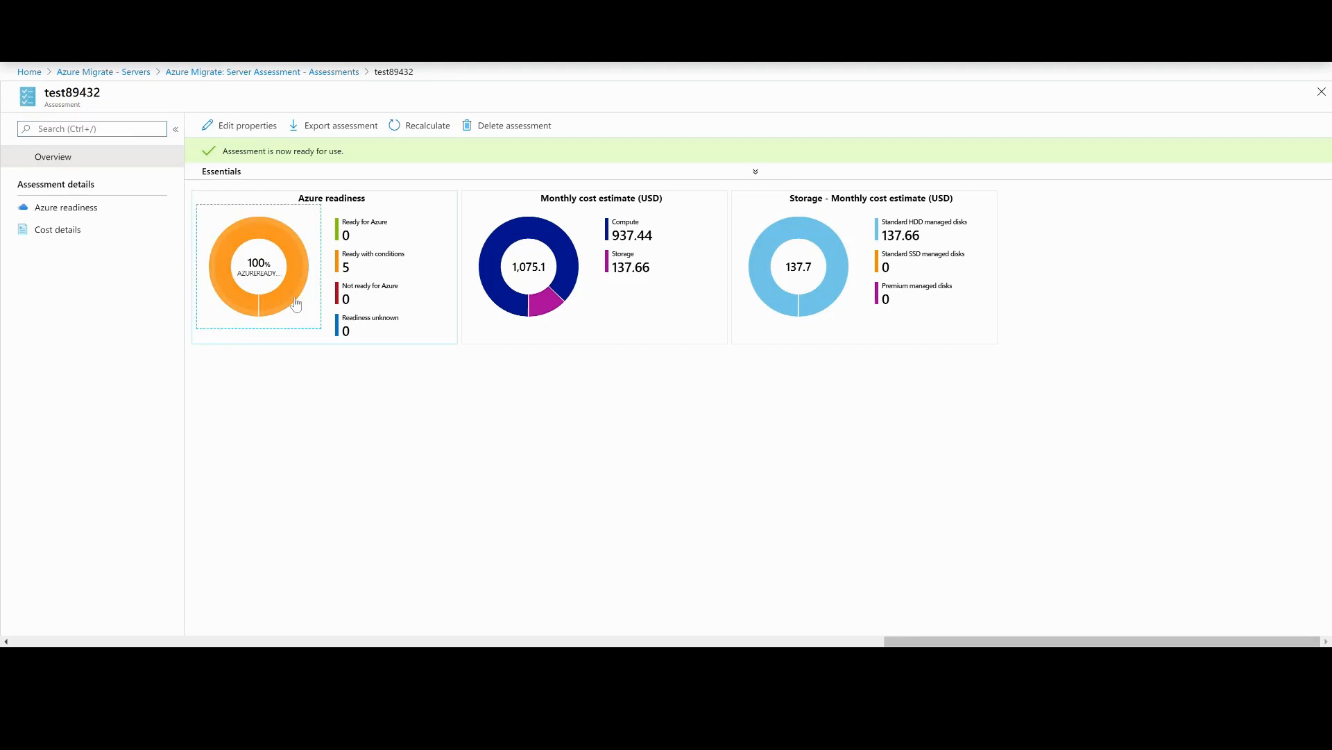
click(354, 262)
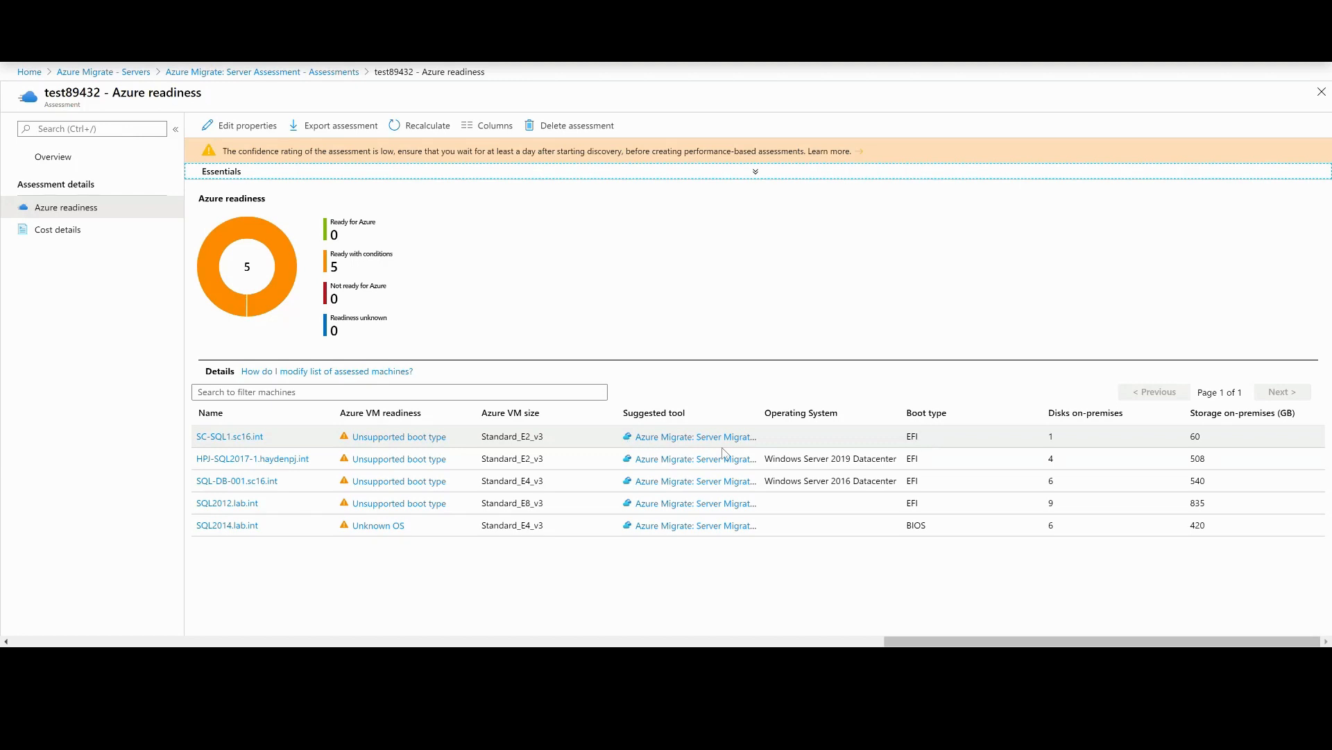
Examine the assessment details and recommended Azure VM size of machine SC-SQL1, and return to the readiness list.
click(240, 442)
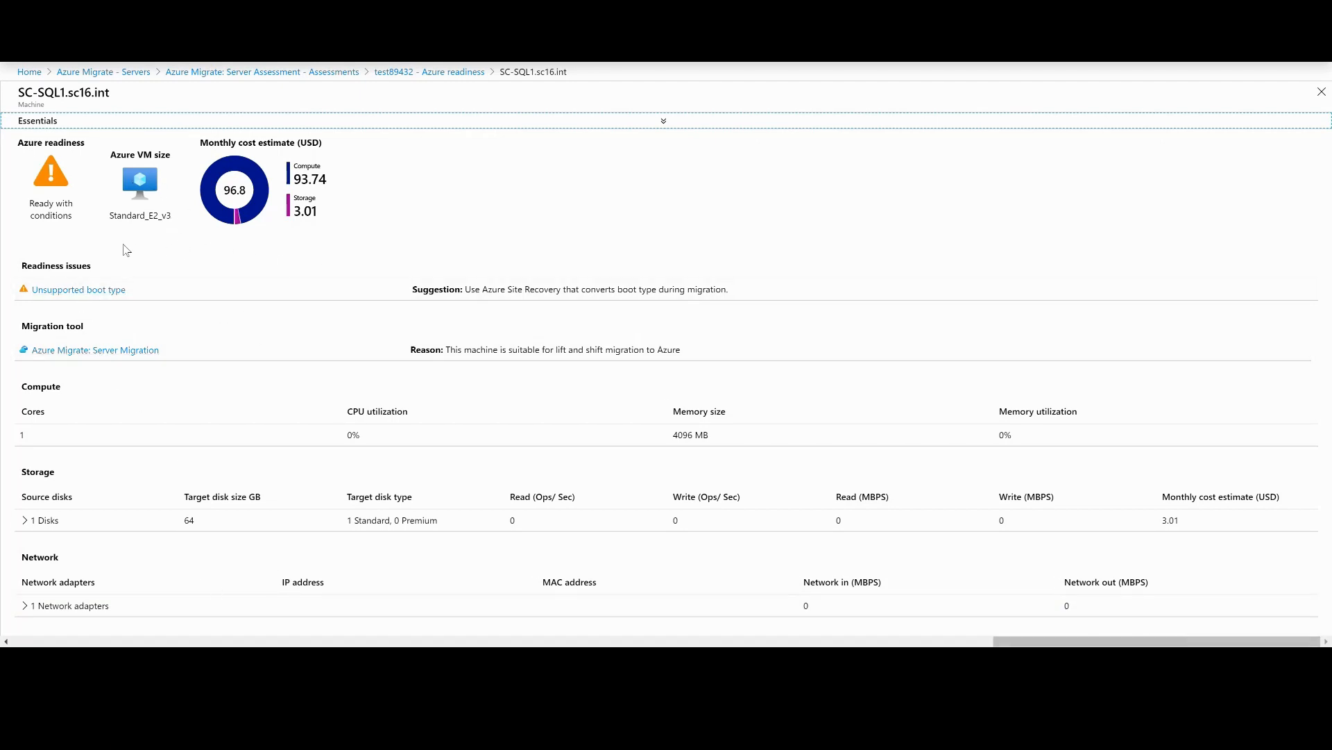
drag(110, 218, 174, 224)
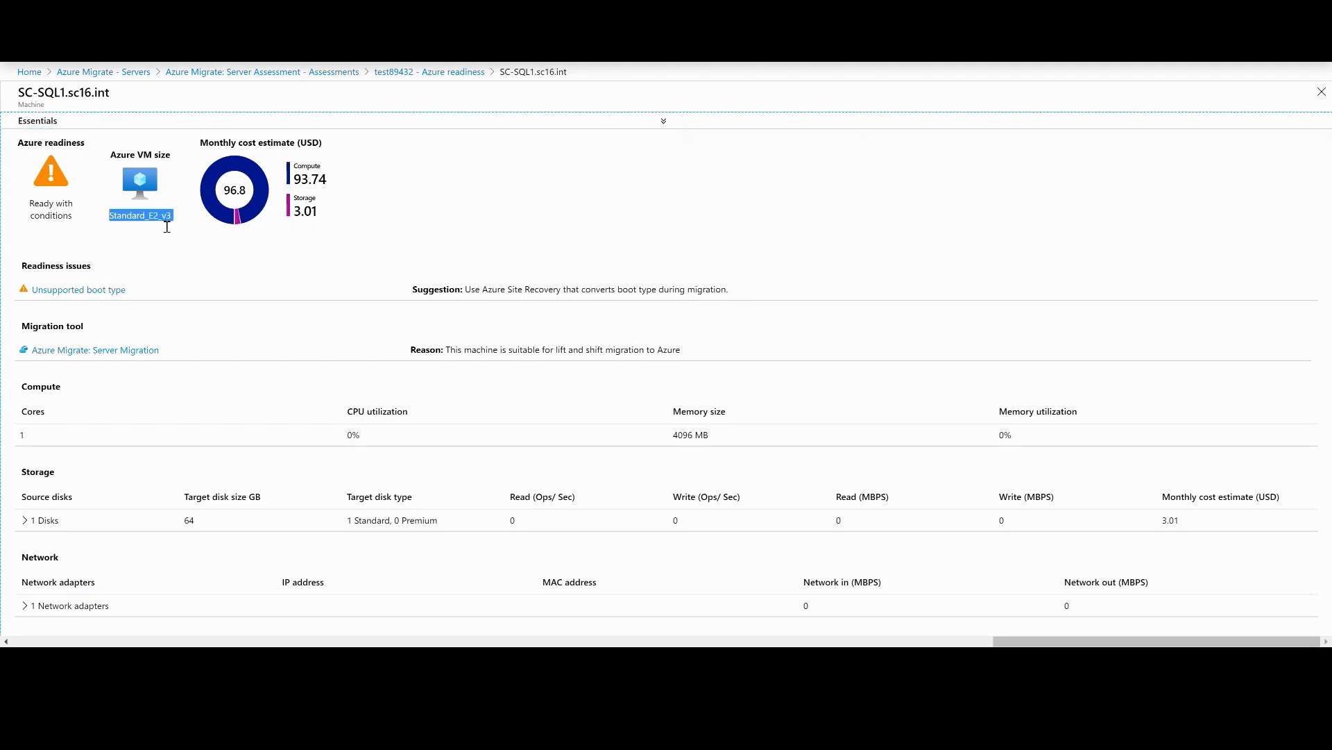
click(196, 234)
click(428, 73)
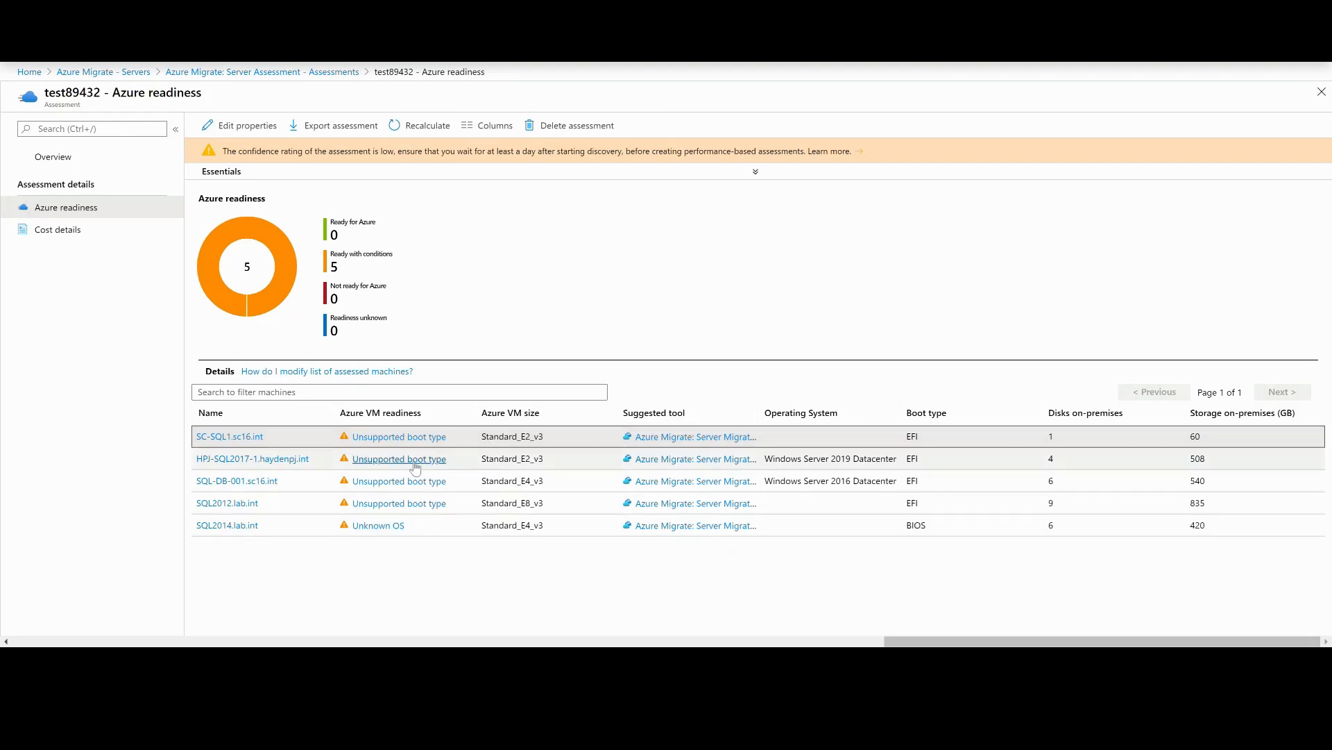
Open the assessment details of machine HPJ-SQL2017-1 and examine its recommended Azure VM size and CPU utilization.
click(557, 448)
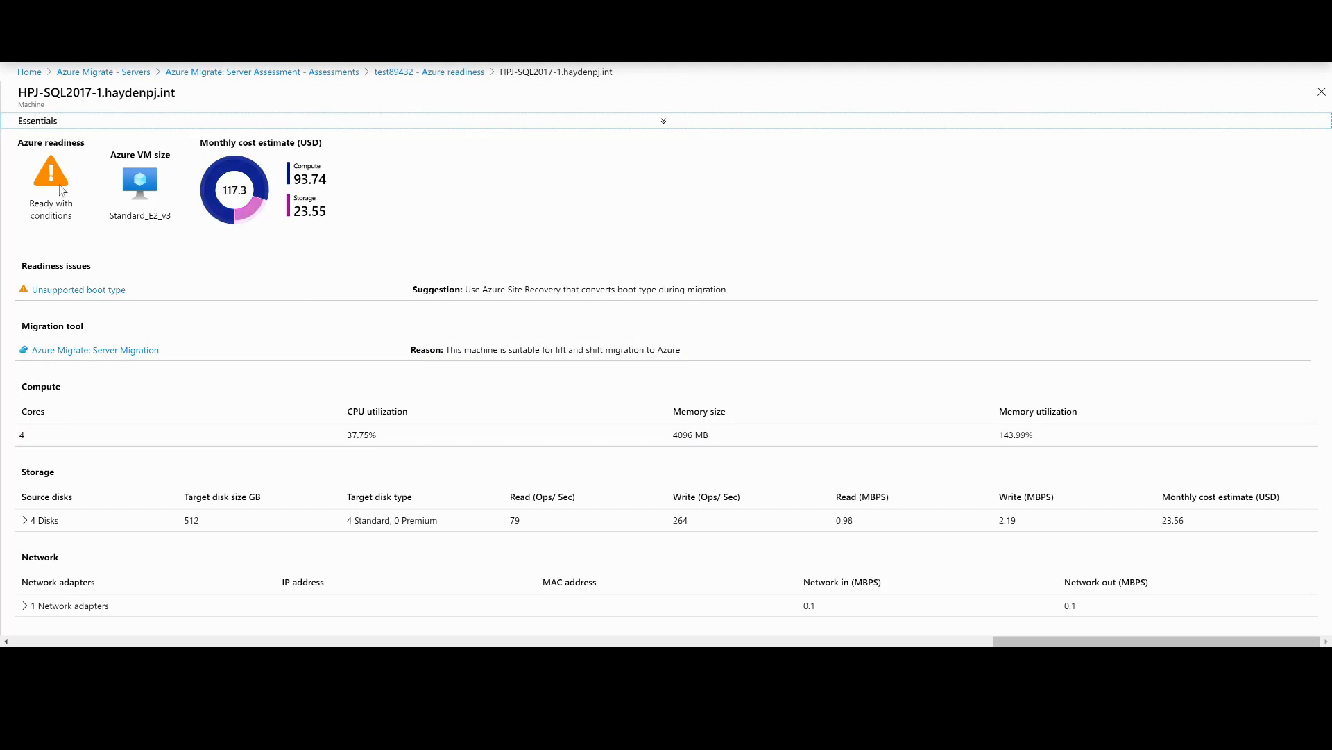
drag(109, 220, 209, 217)
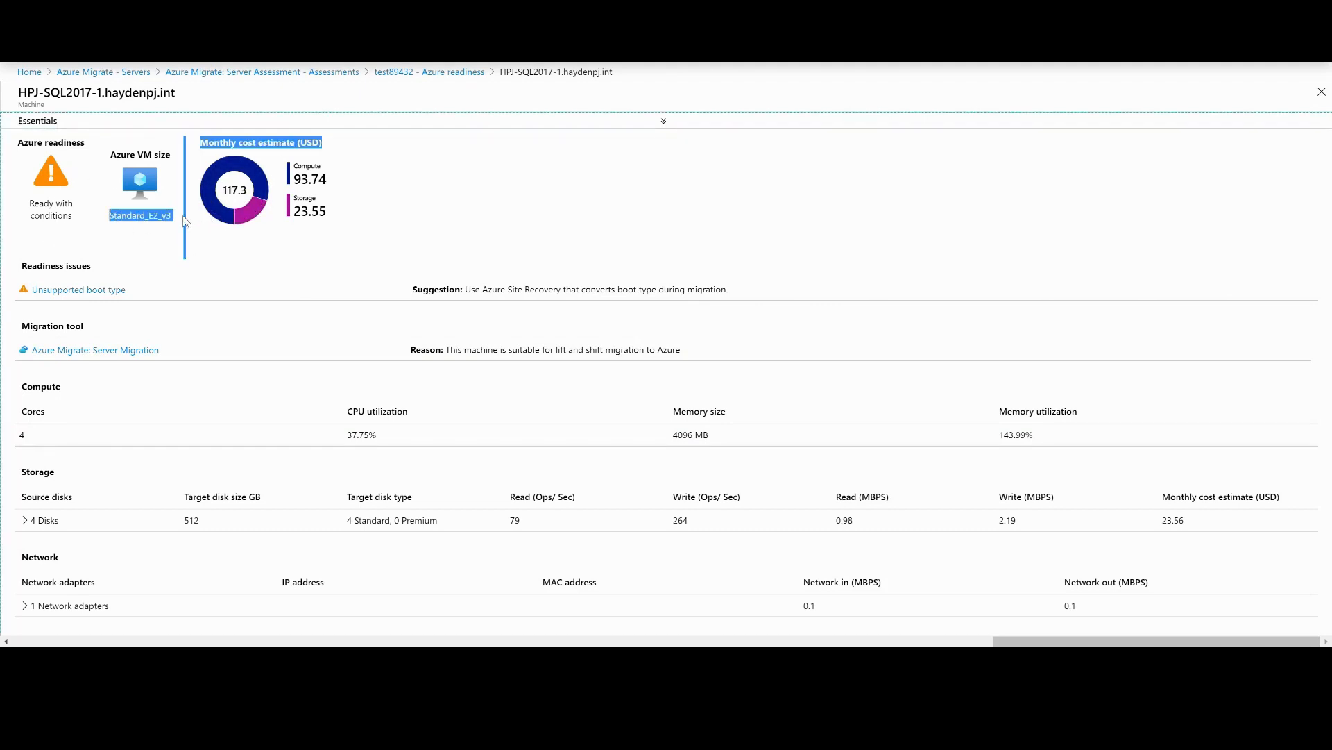
click(200, 224)
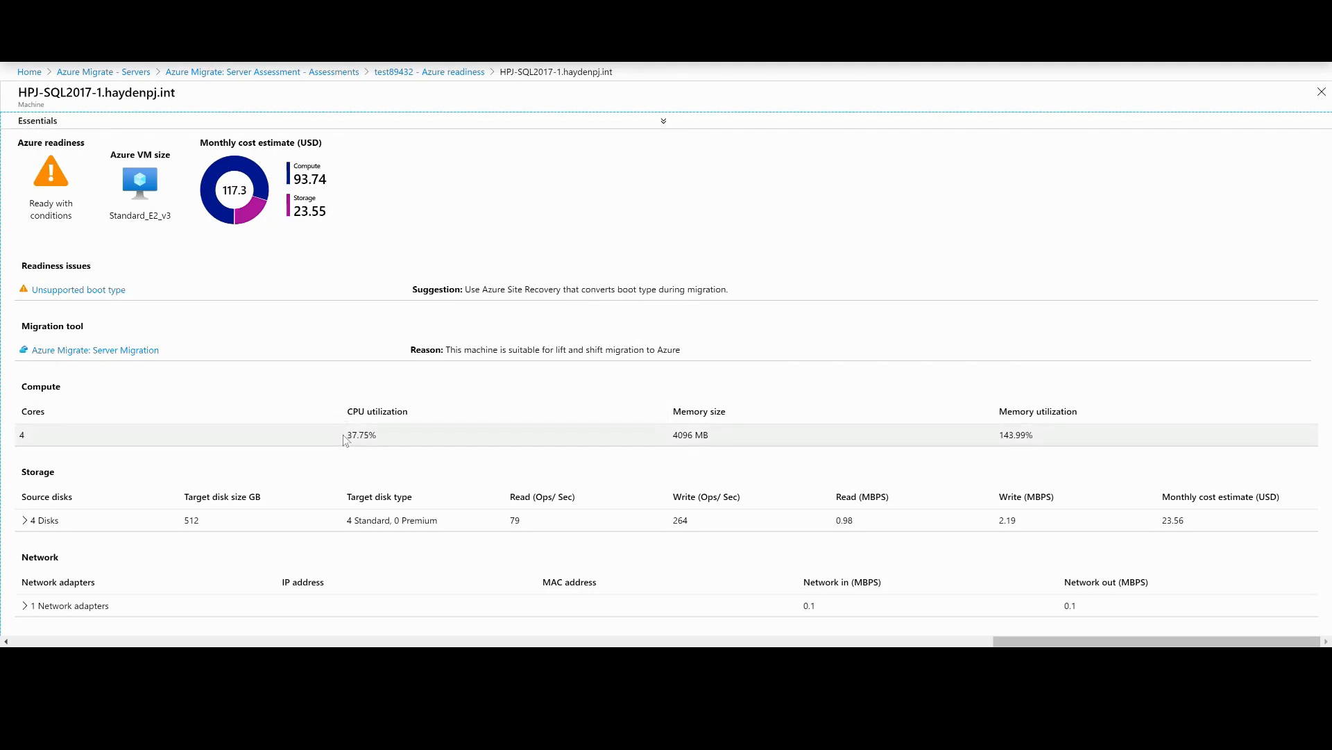
drag(343, 434, 400, 433)
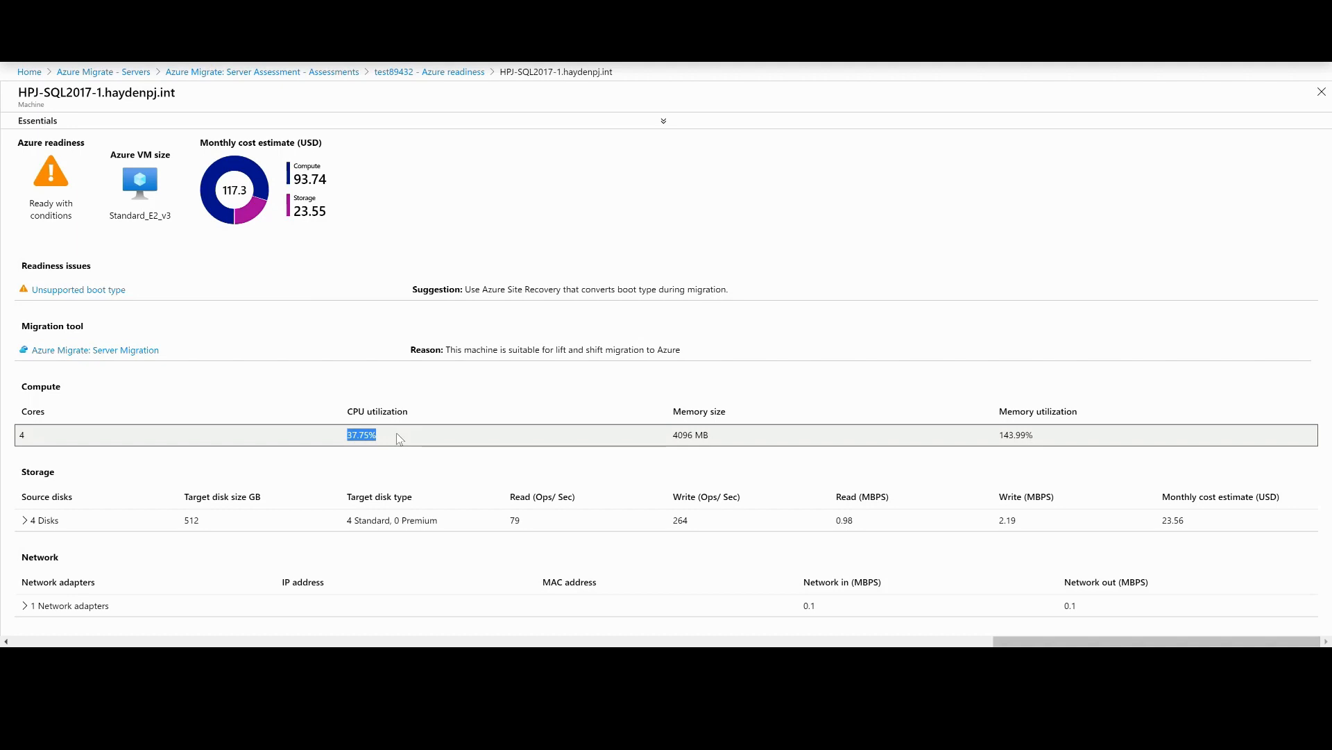
key(Up)
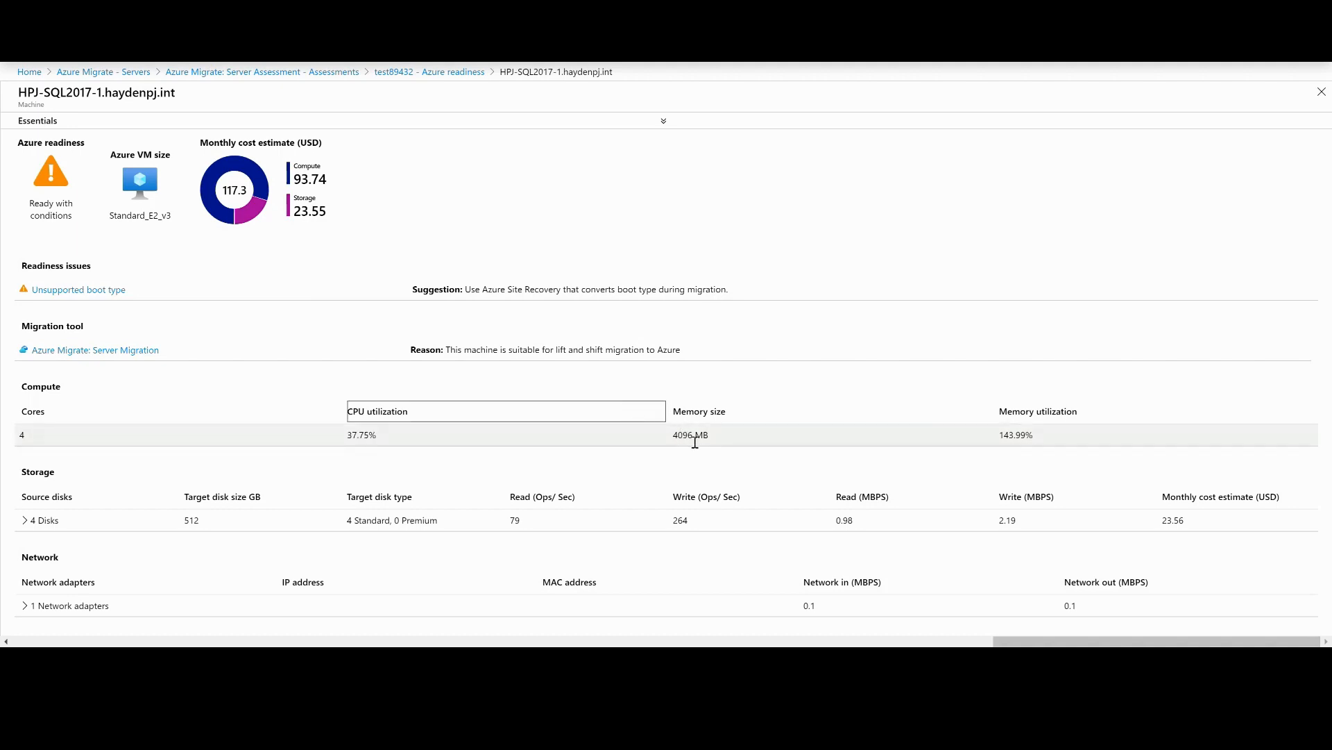
Compare the memory size and memory utilization of HPJ-SQL2017-1, and close the machine's details.
click(734, 440)
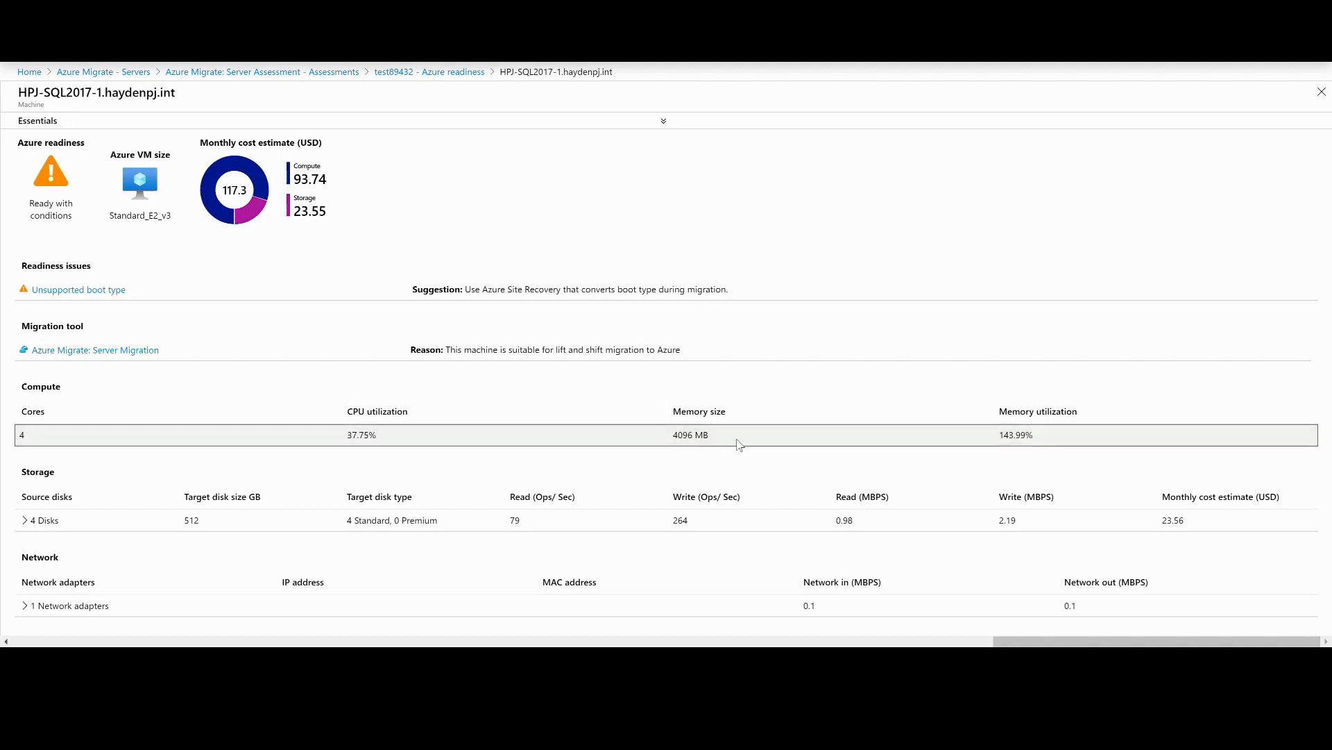
click(1080, 416)
click(991, 432)
drag(672, 436, 710, 442)
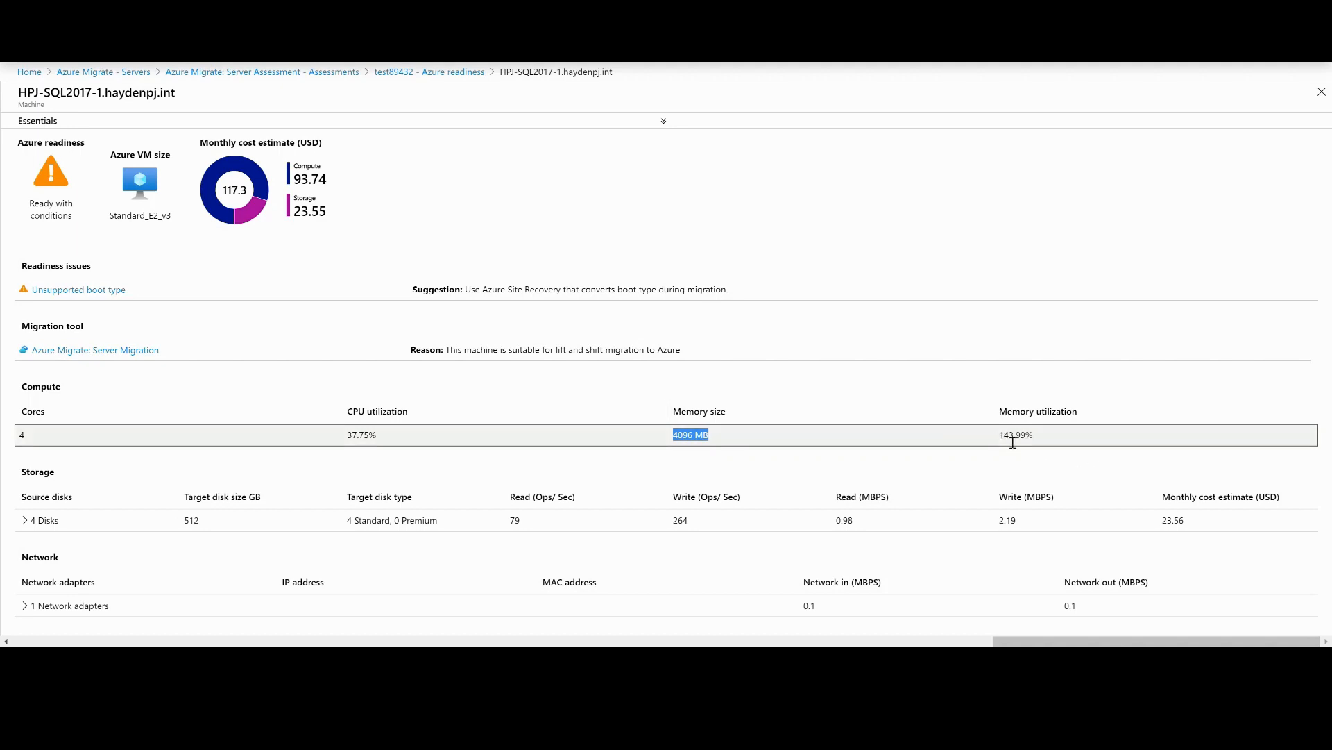
drag(998, 436, 1044, 435)
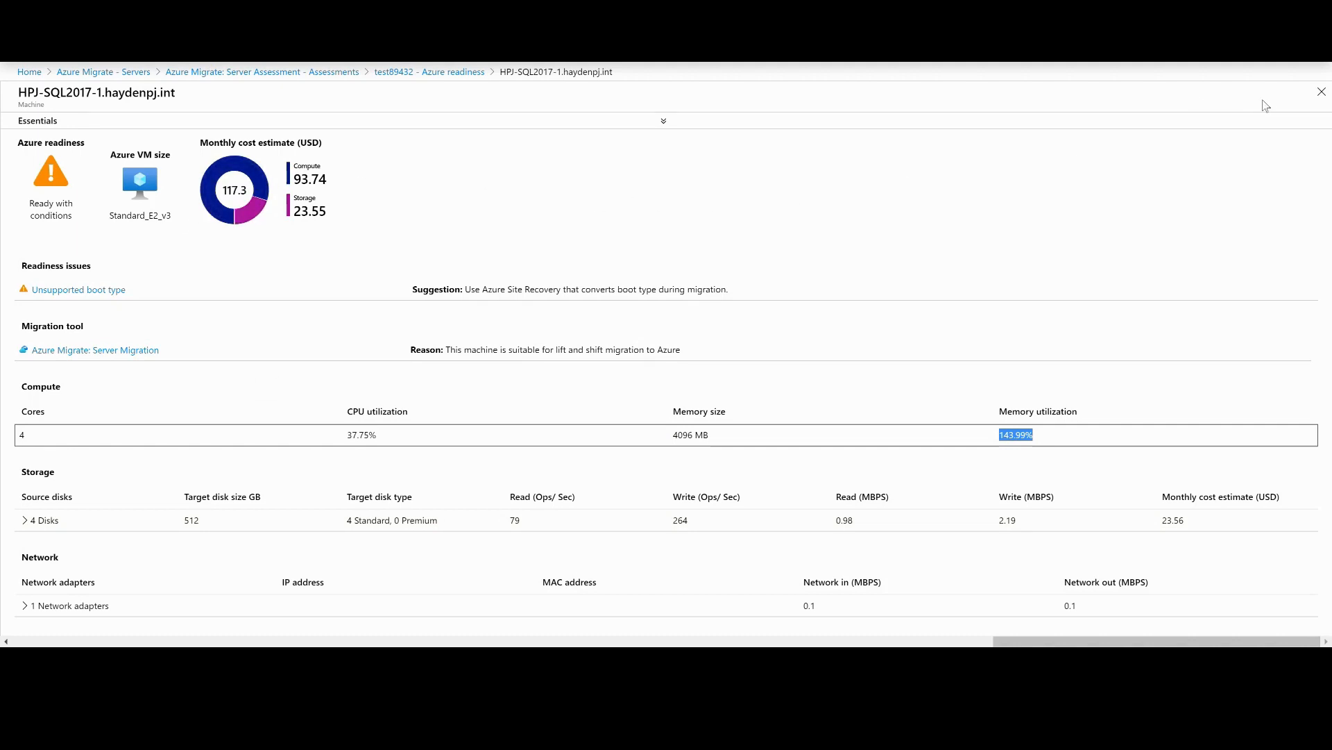
click(1322, 91)
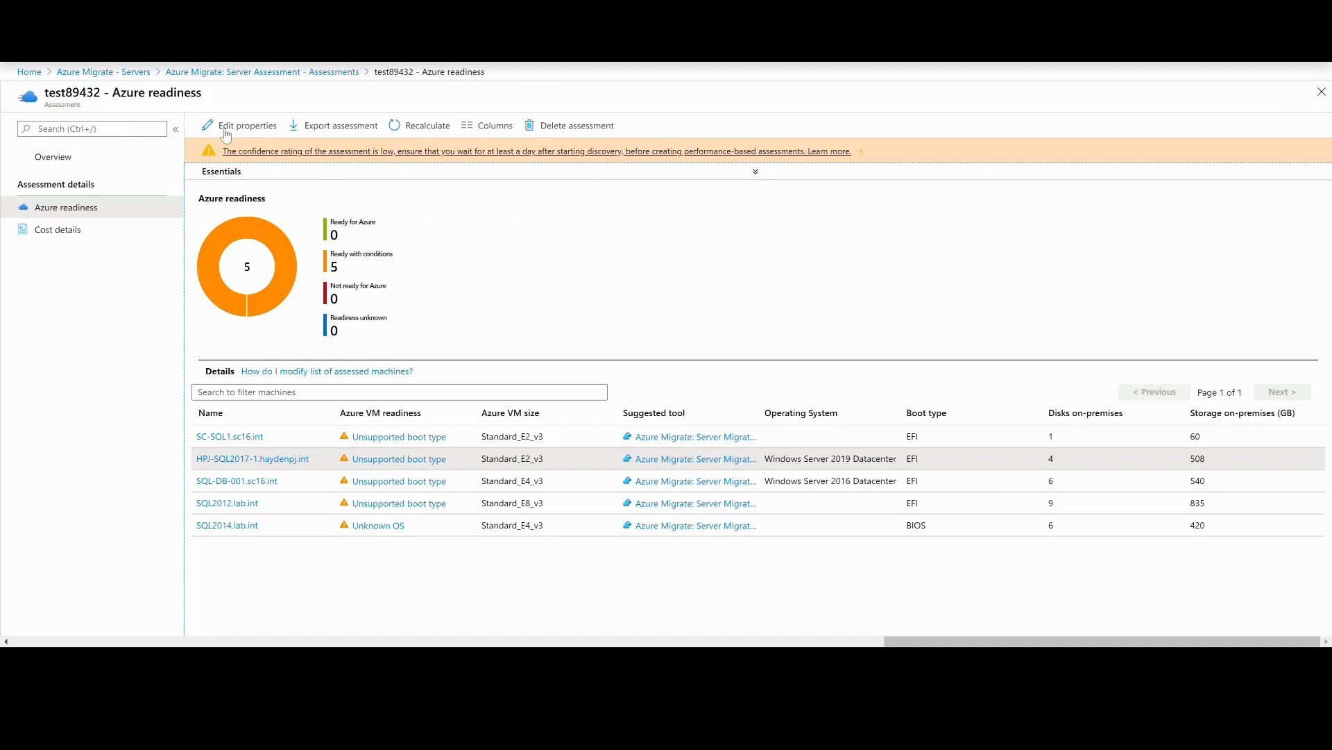
Look through the additional migration tools on offer, highlight Carbonite Migrate, and return to the Servers overview without adding a tool.
click(113, 72)
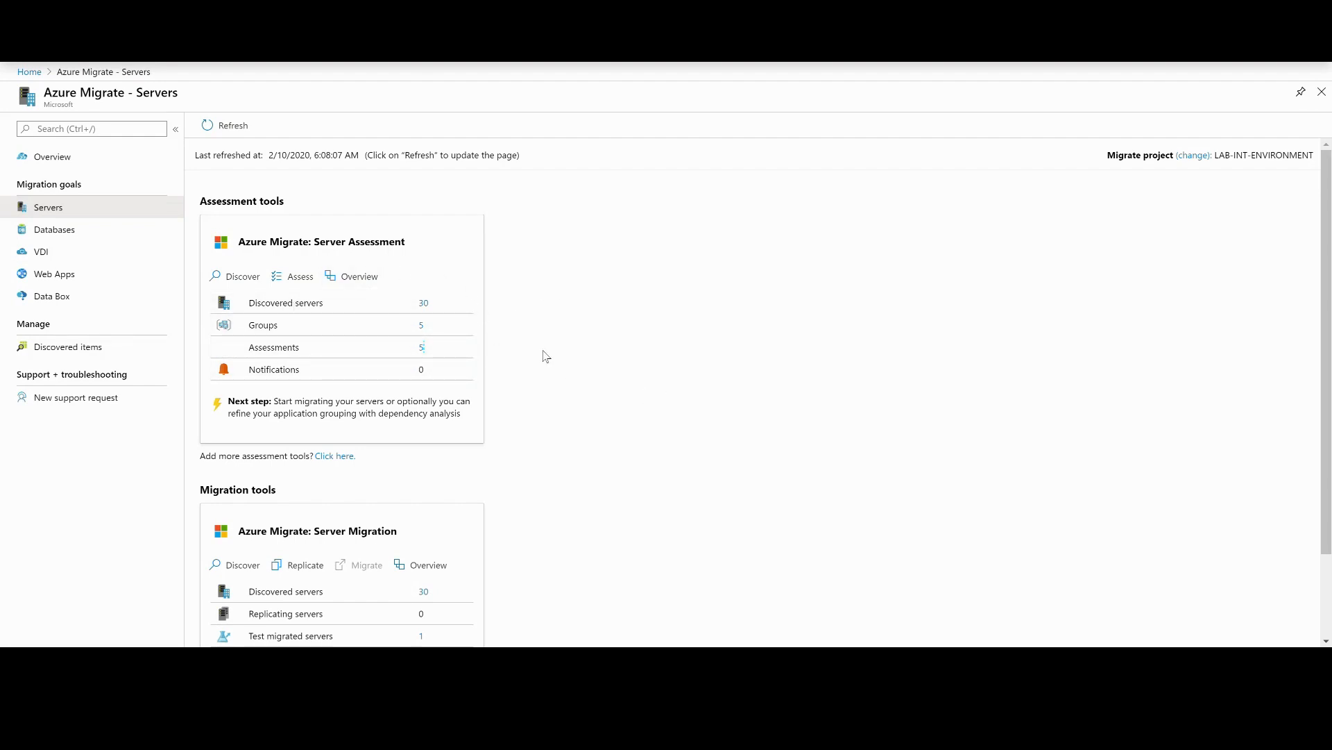
scroll(545, 356, down, 2)
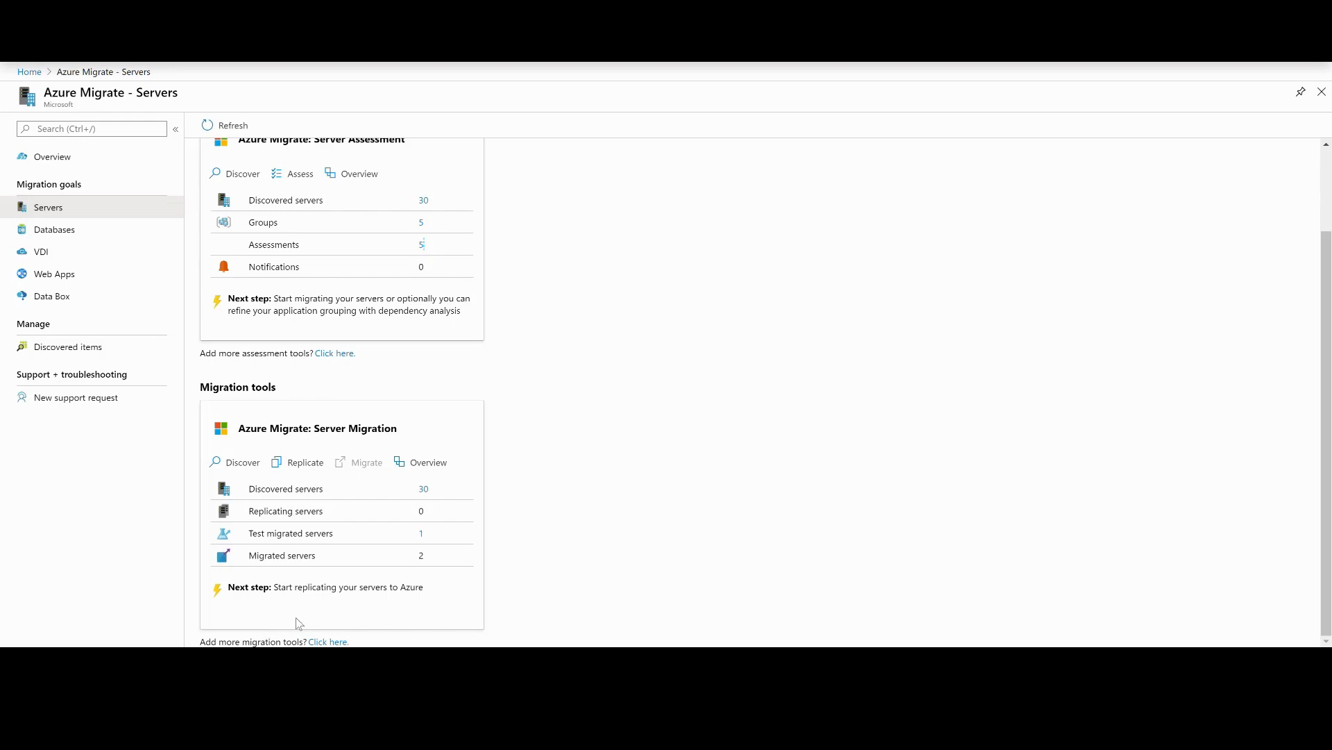
click(326, 641)
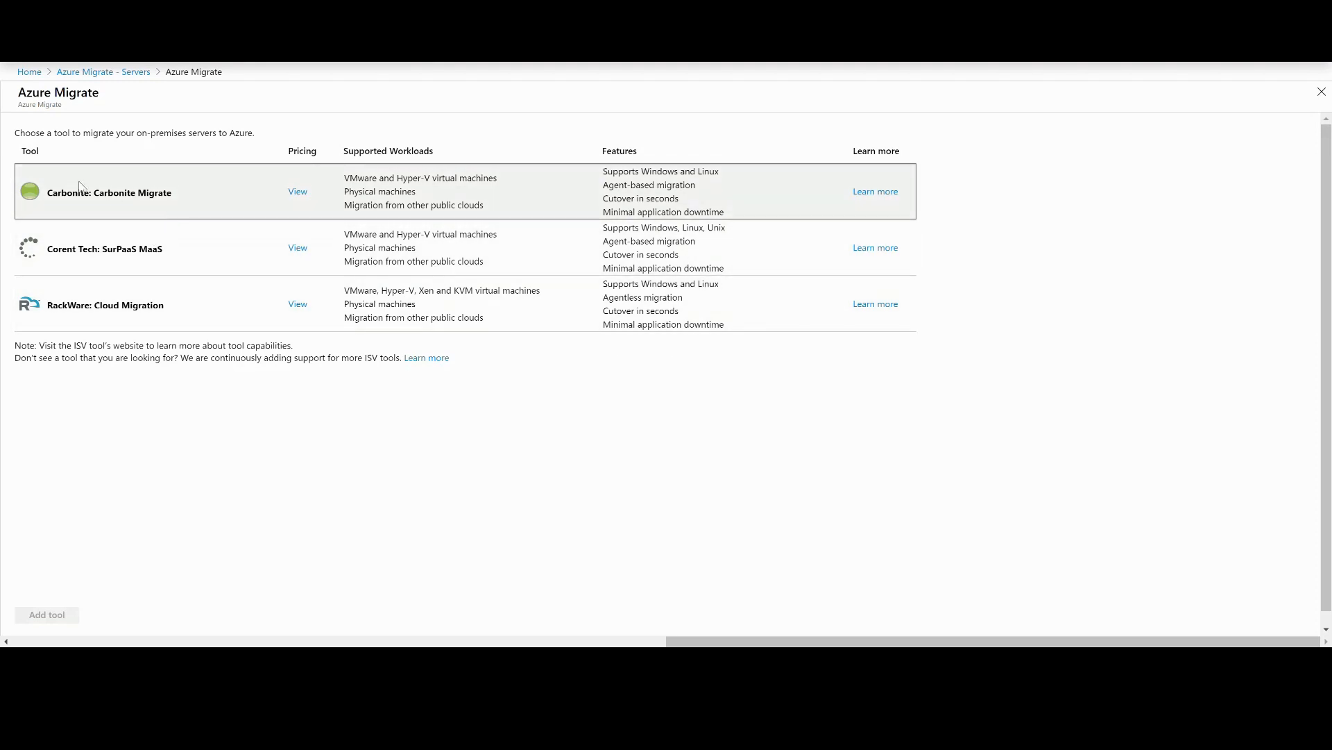
click(114, 214)
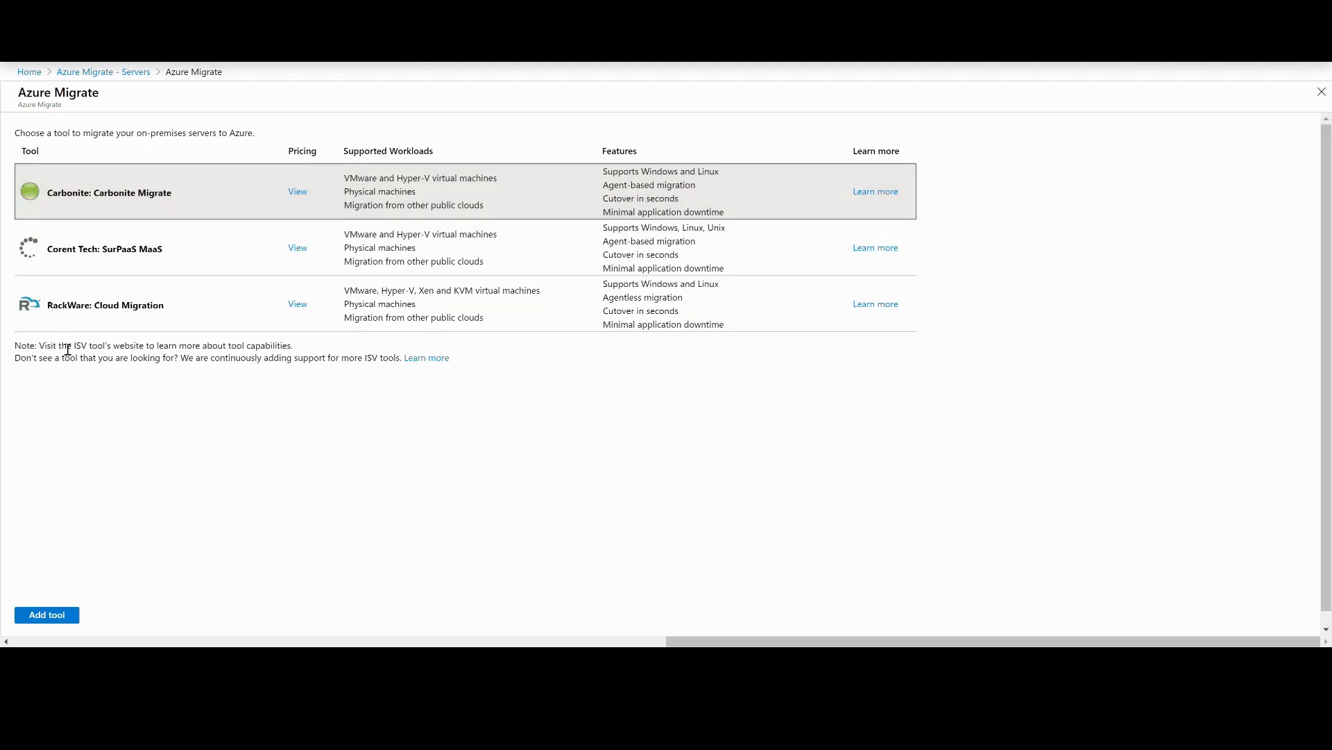
click(122, 73)
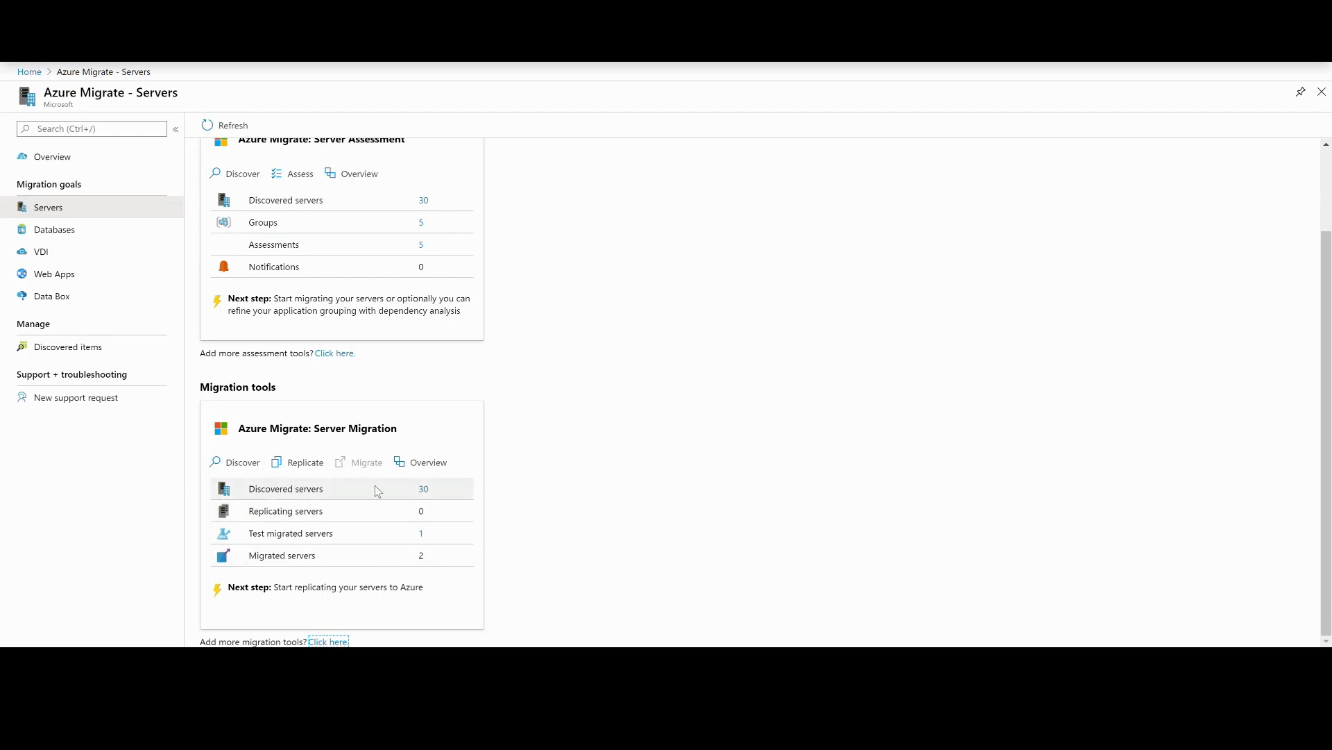
Open machine discovery for Server Migration and view the replication setup instructions for Hyper-V machines.
click(248, 471)
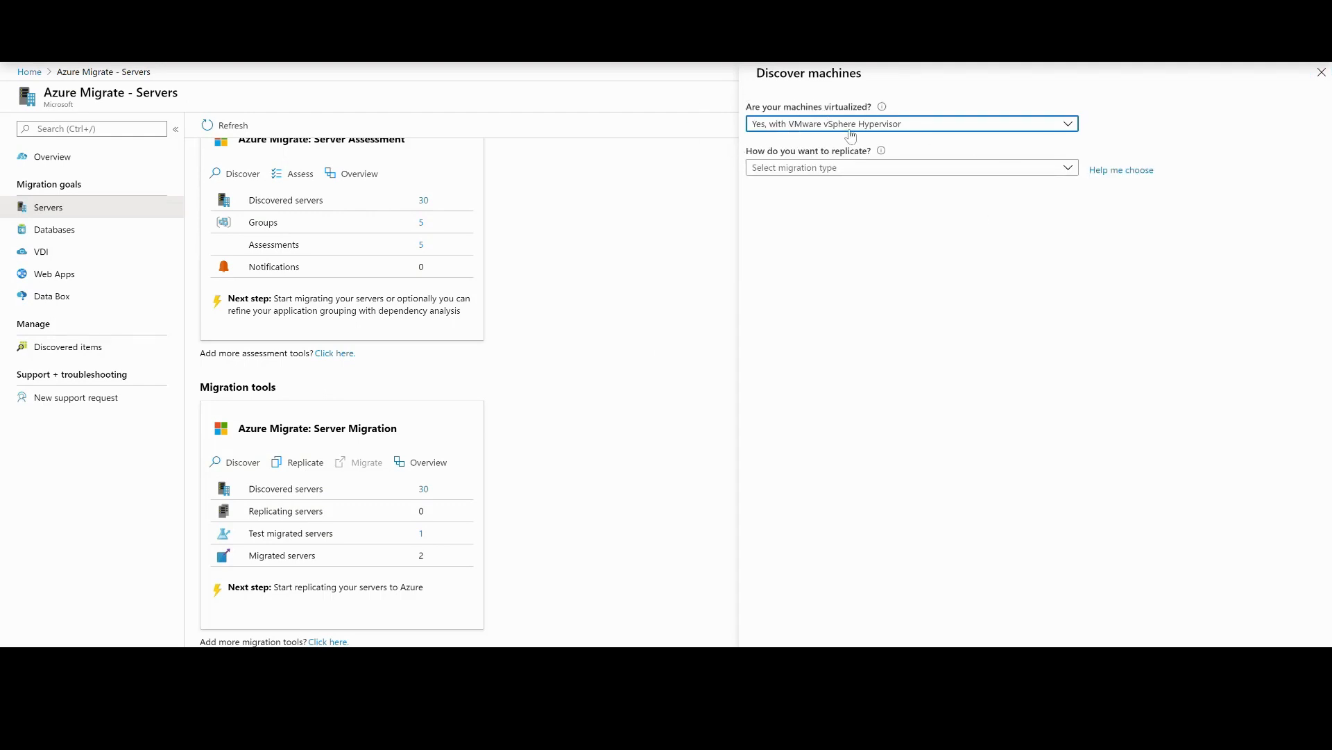
click(826, 132)
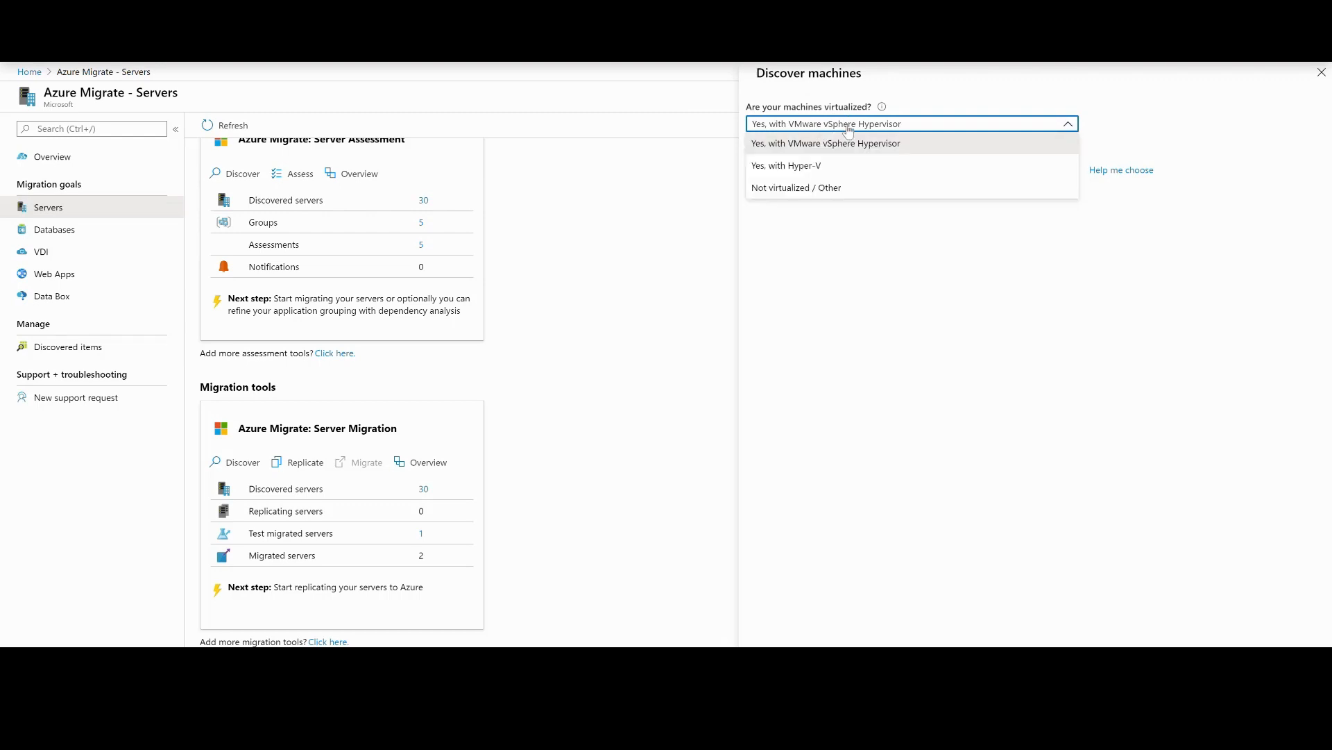
click(800, 168)
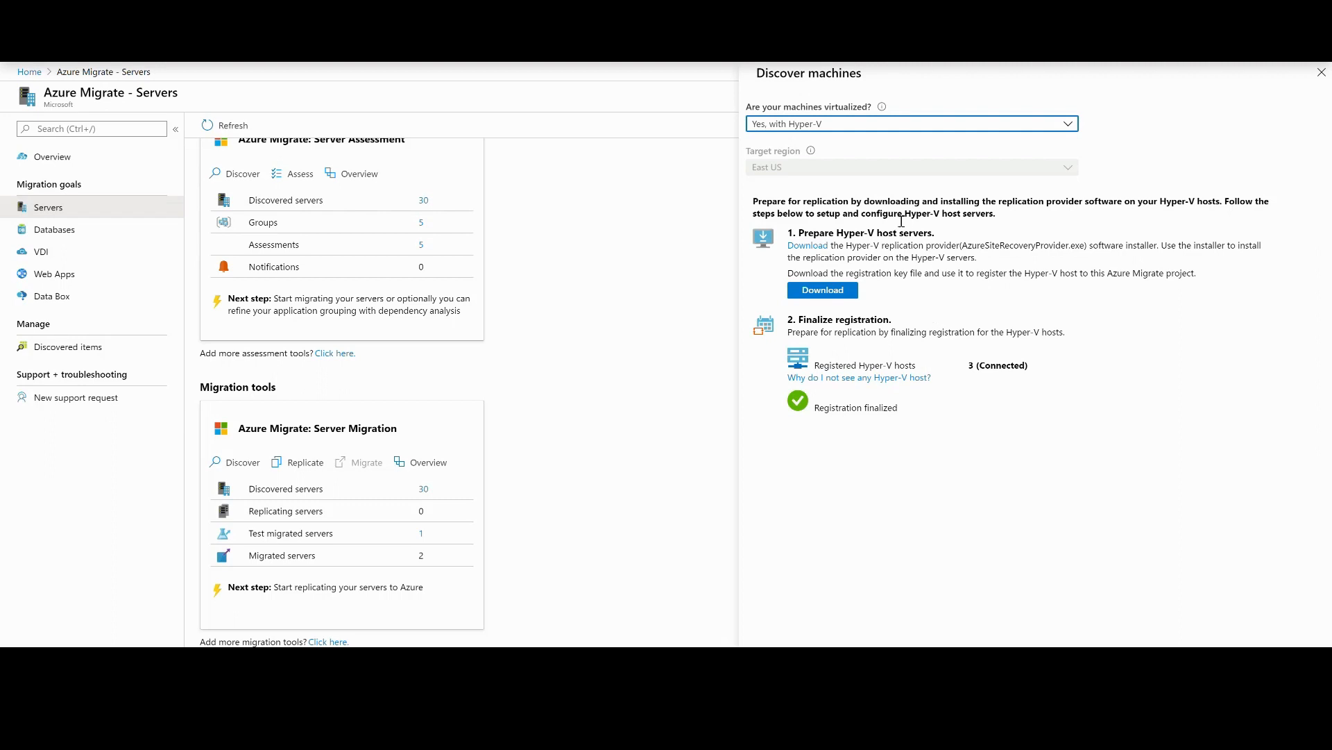
View the discovery instructions for VMware vSphere machines using agentless replication.
click(1062, 125)
click(781, 145)
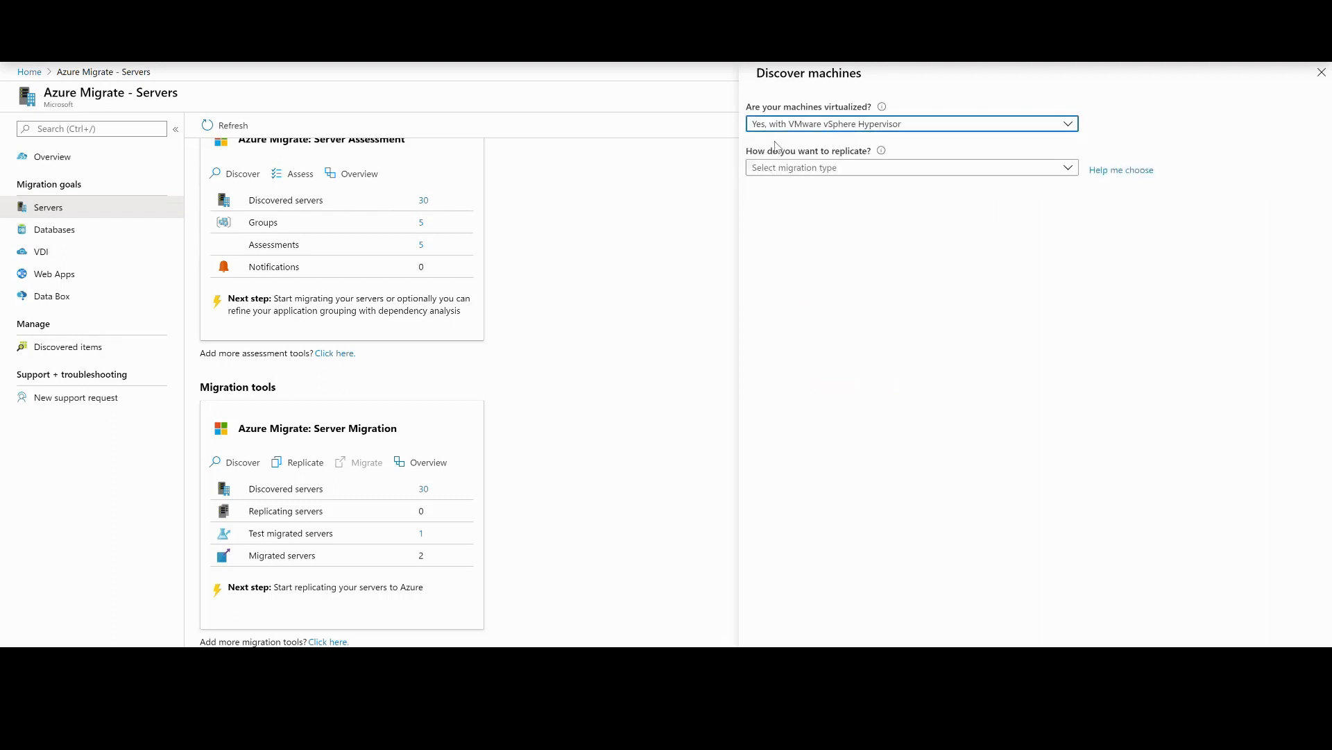
click(798, 168)
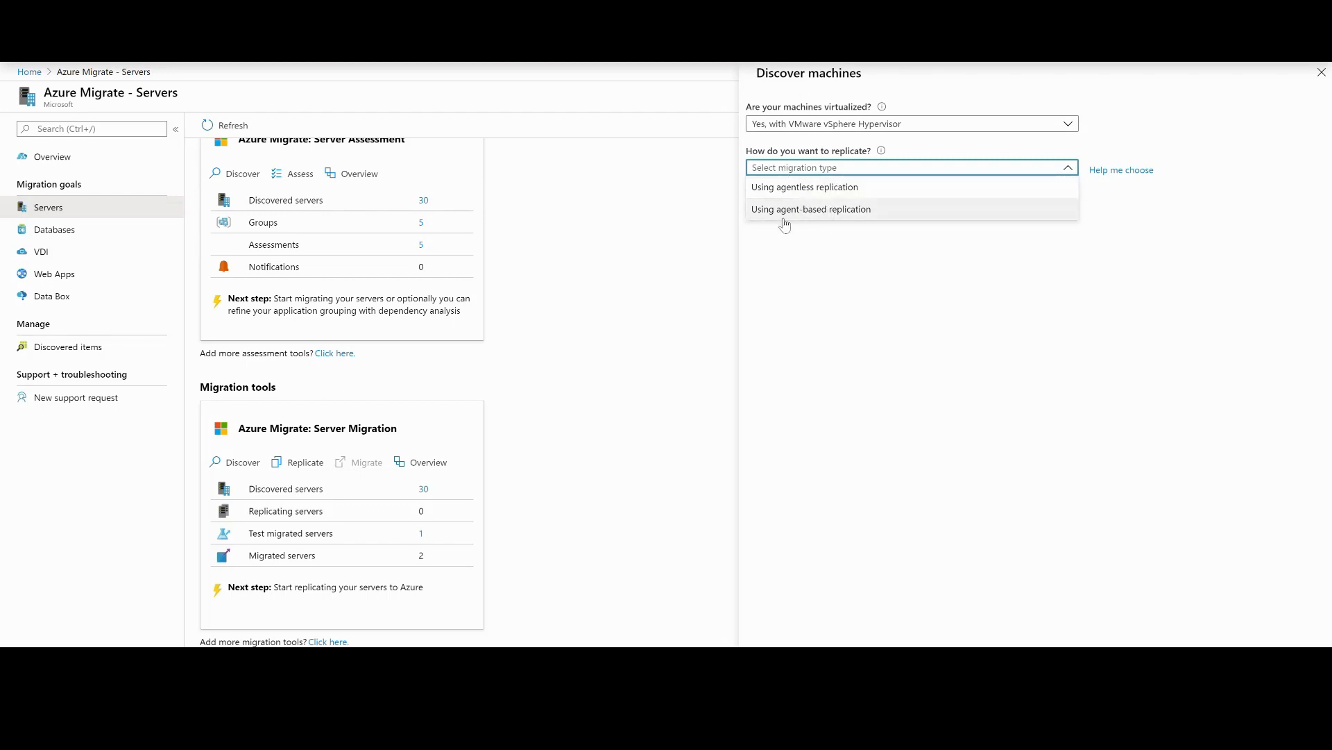
click(791, 186)
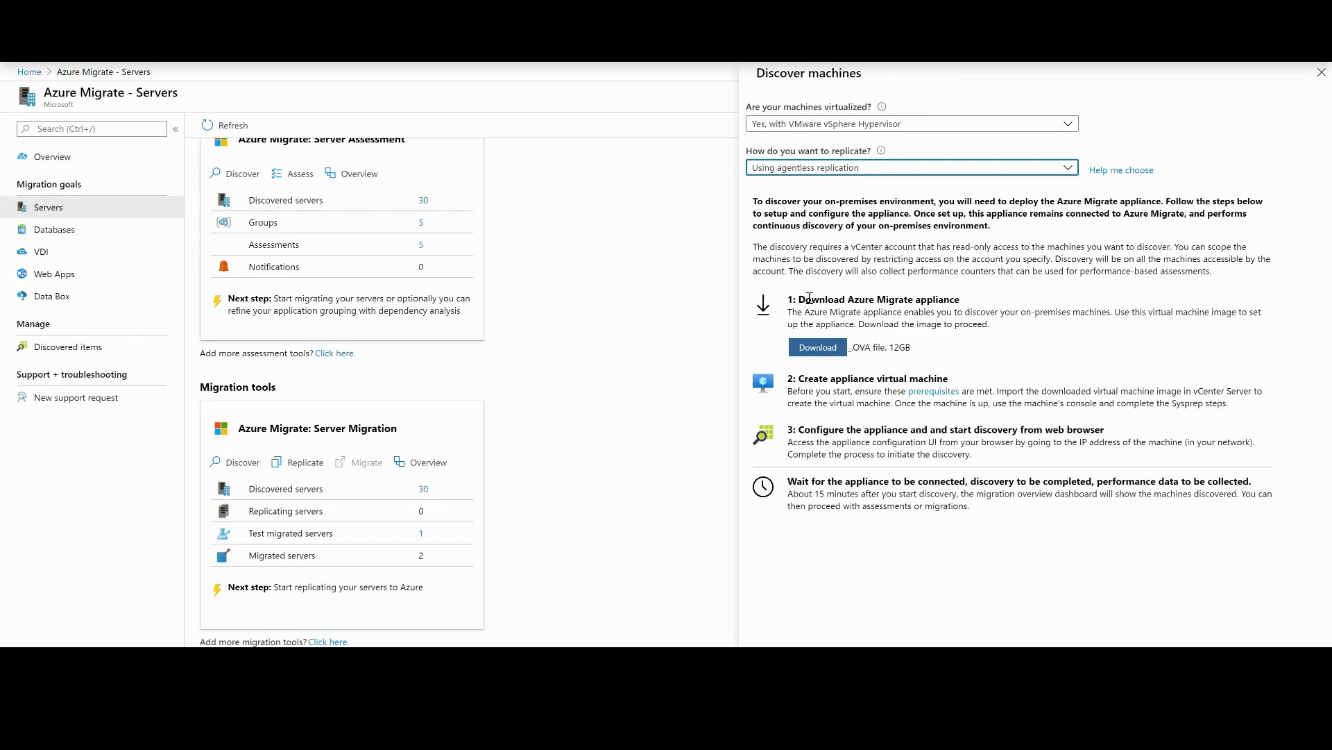
View the VMware agent-based replication instructions for installing a scale-out appliance, and close machine discovery.
click(804, 172)
click(791, 207)
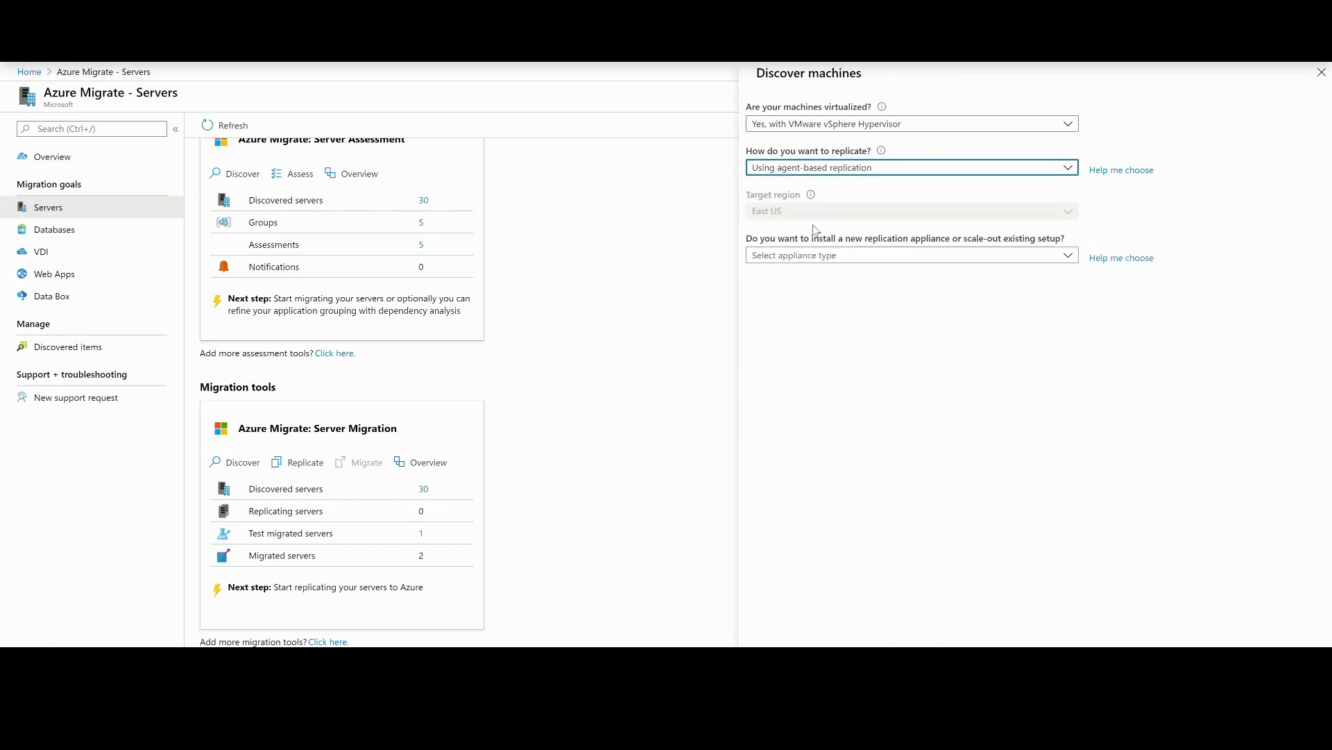
click(797, 257)
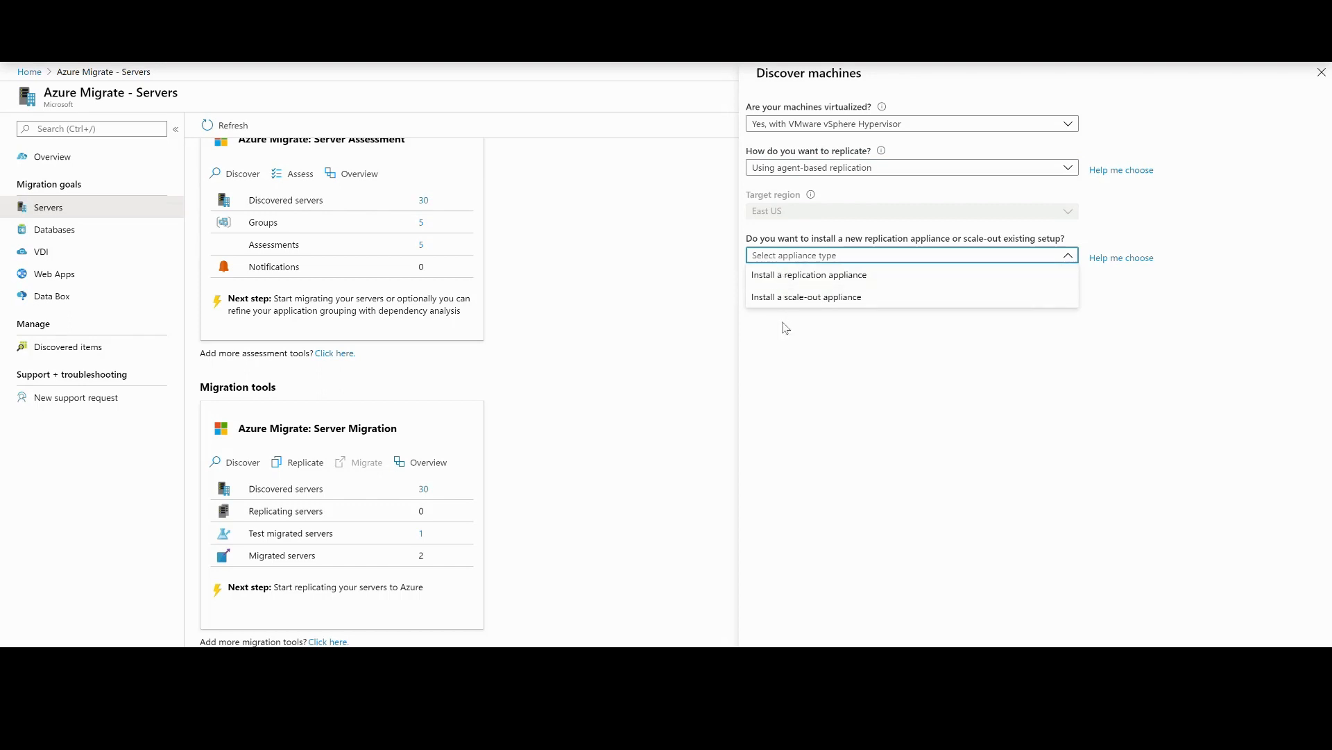
click(782, 299)
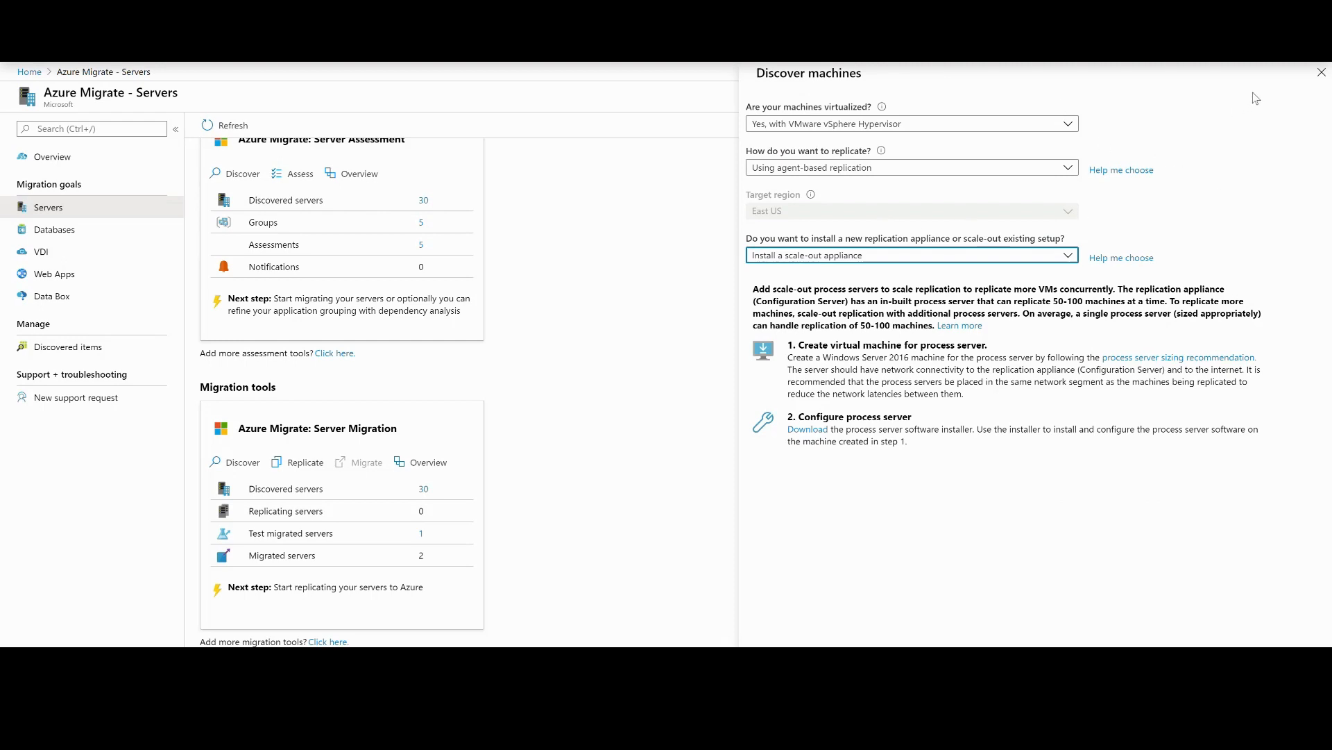
click(1323, 71)
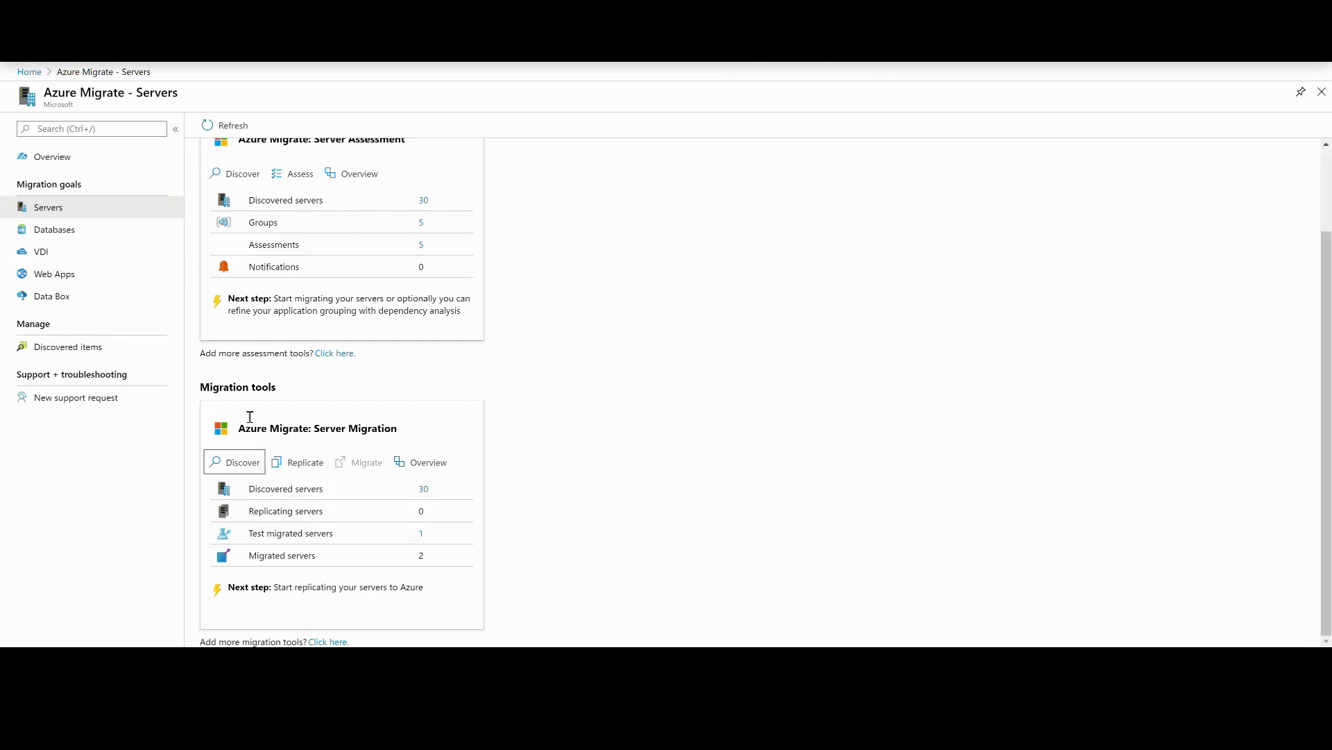
Start replication from the Server Migration discovered servers, with Hyper-V as the virtualization type, and continue to the virtual machine selection.
click(422, 489)
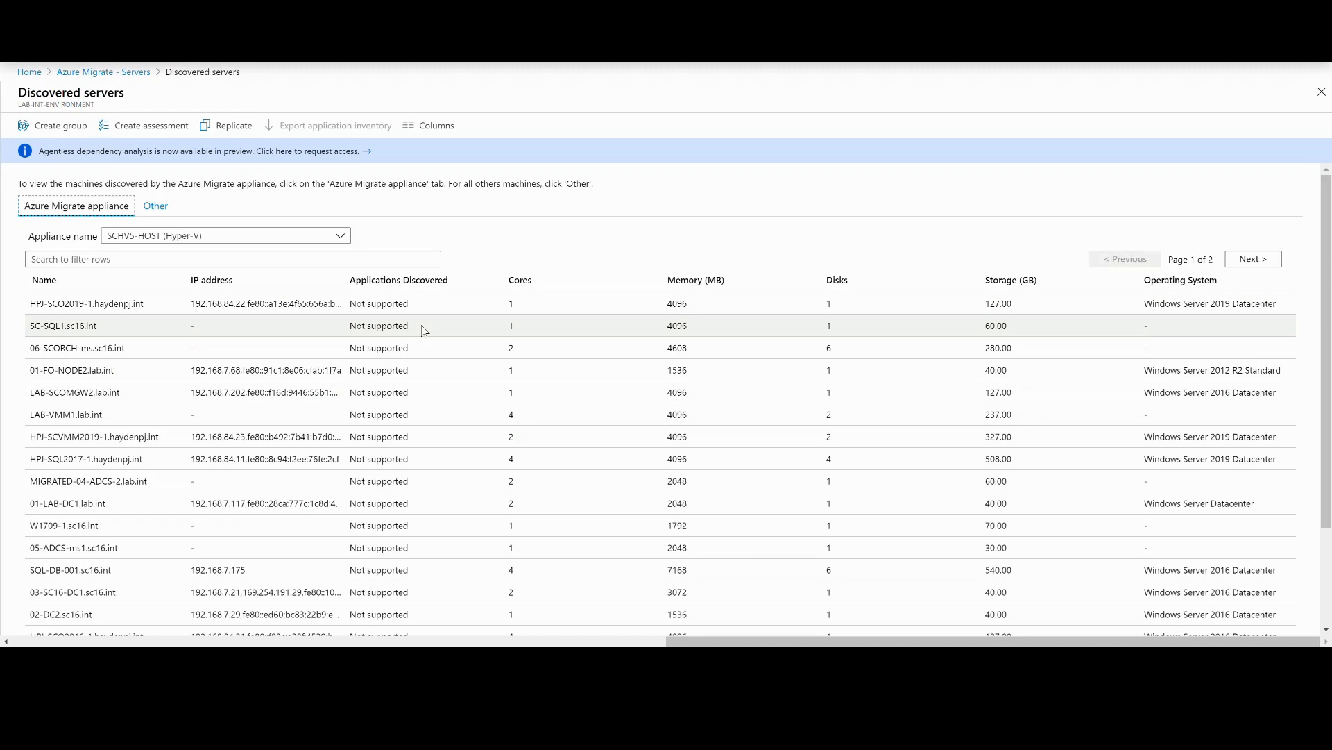
click(235, 127)
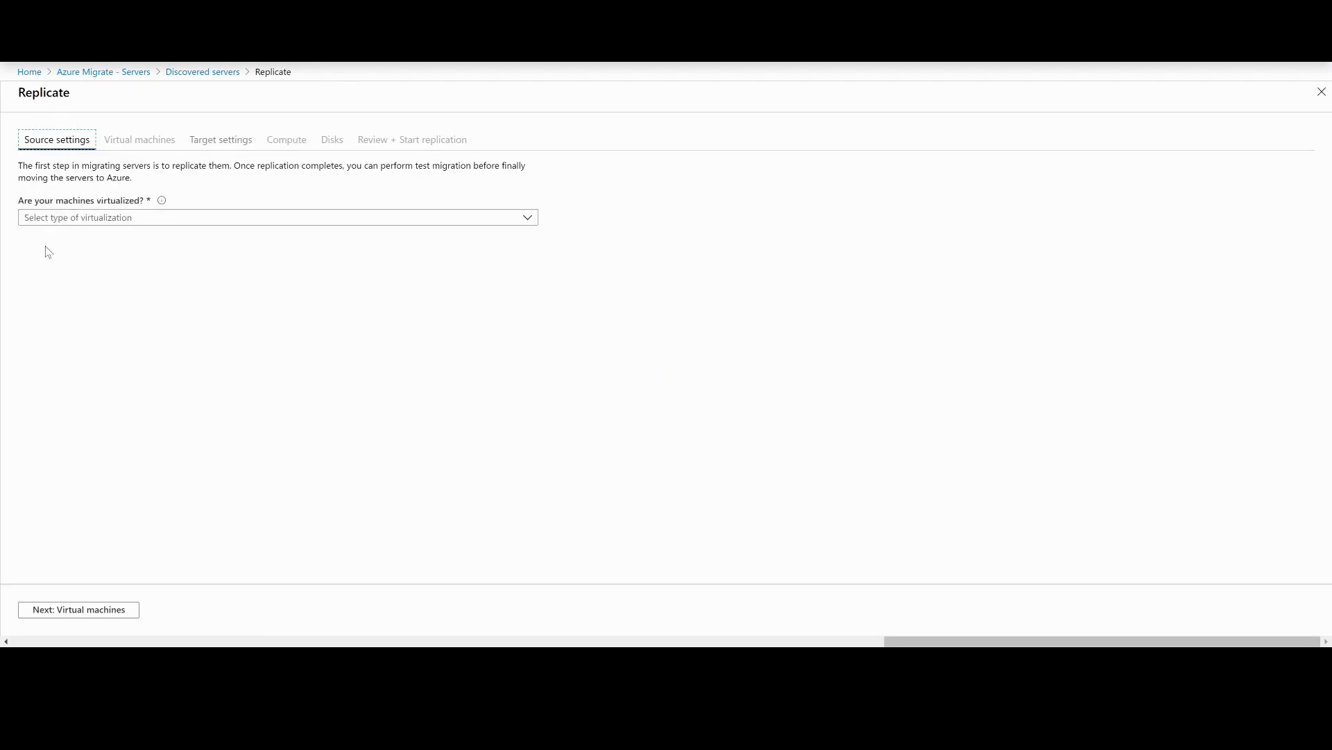
click(102, 219)
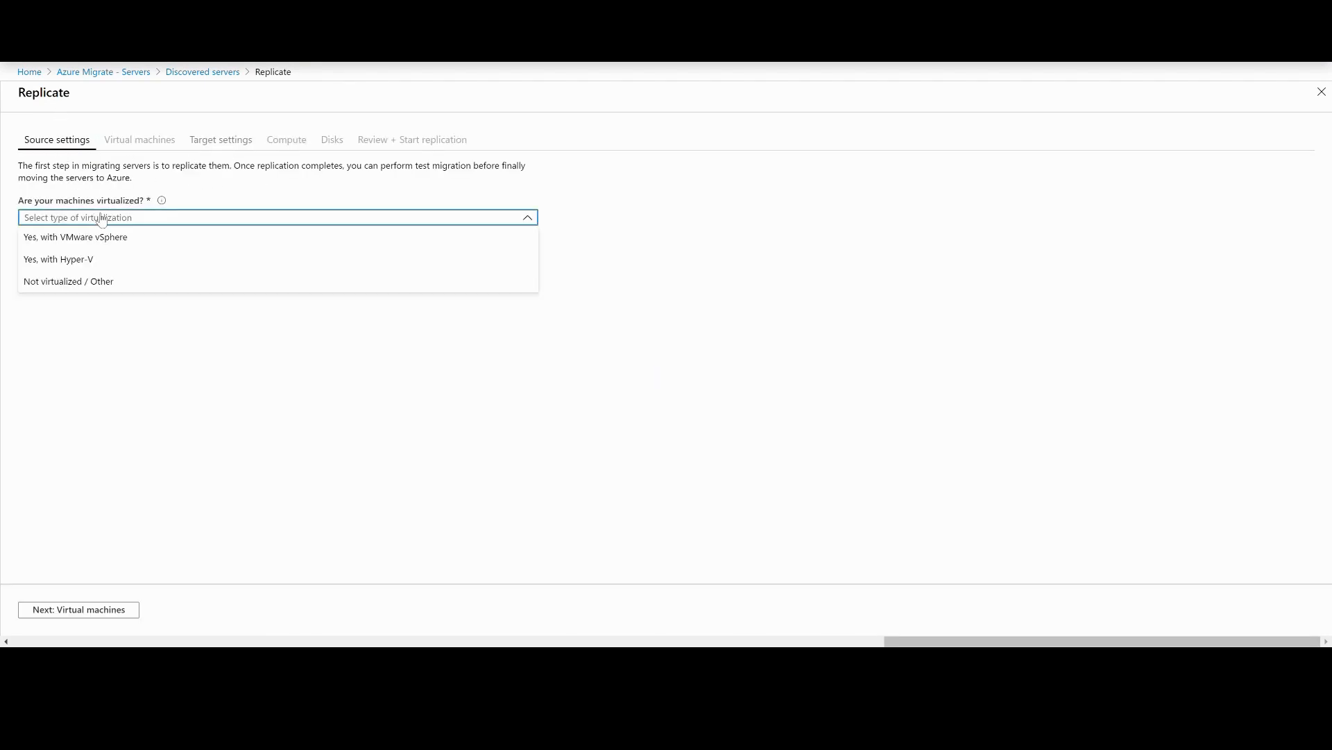
click(69, 262)
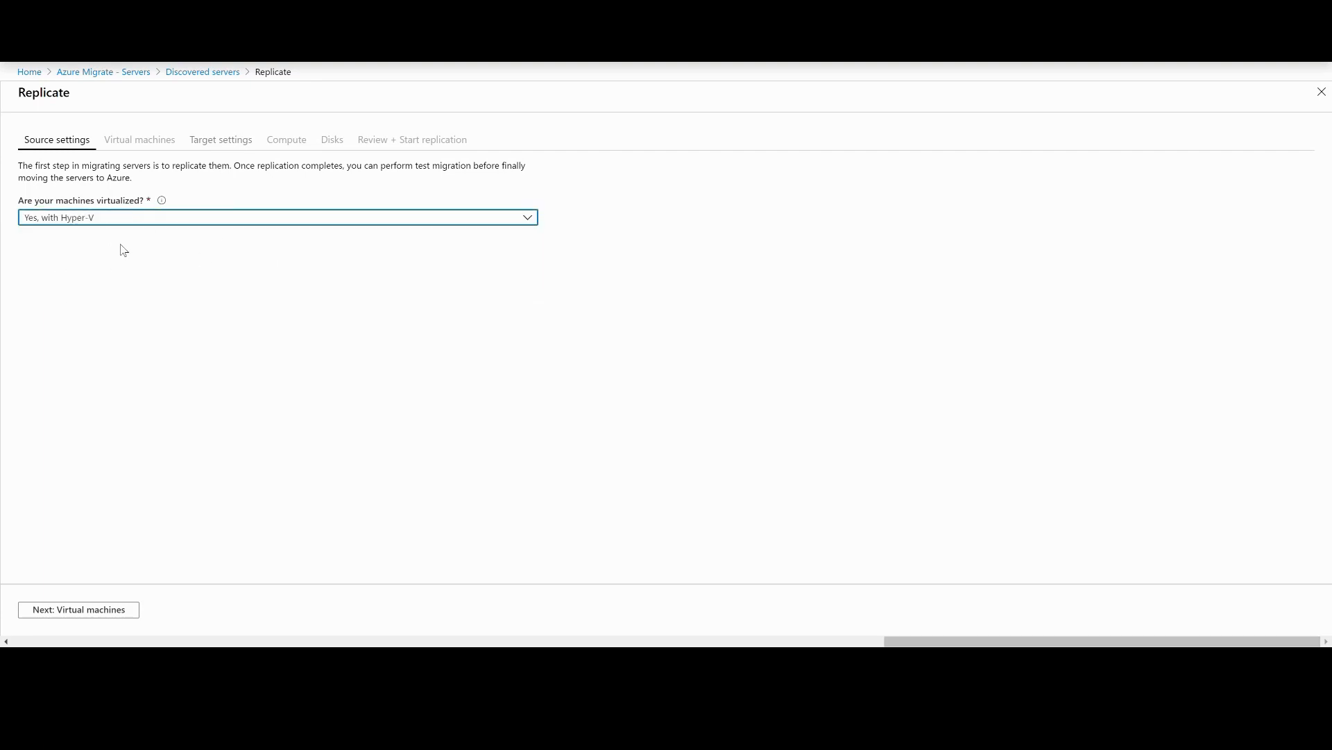
click(89, 615)
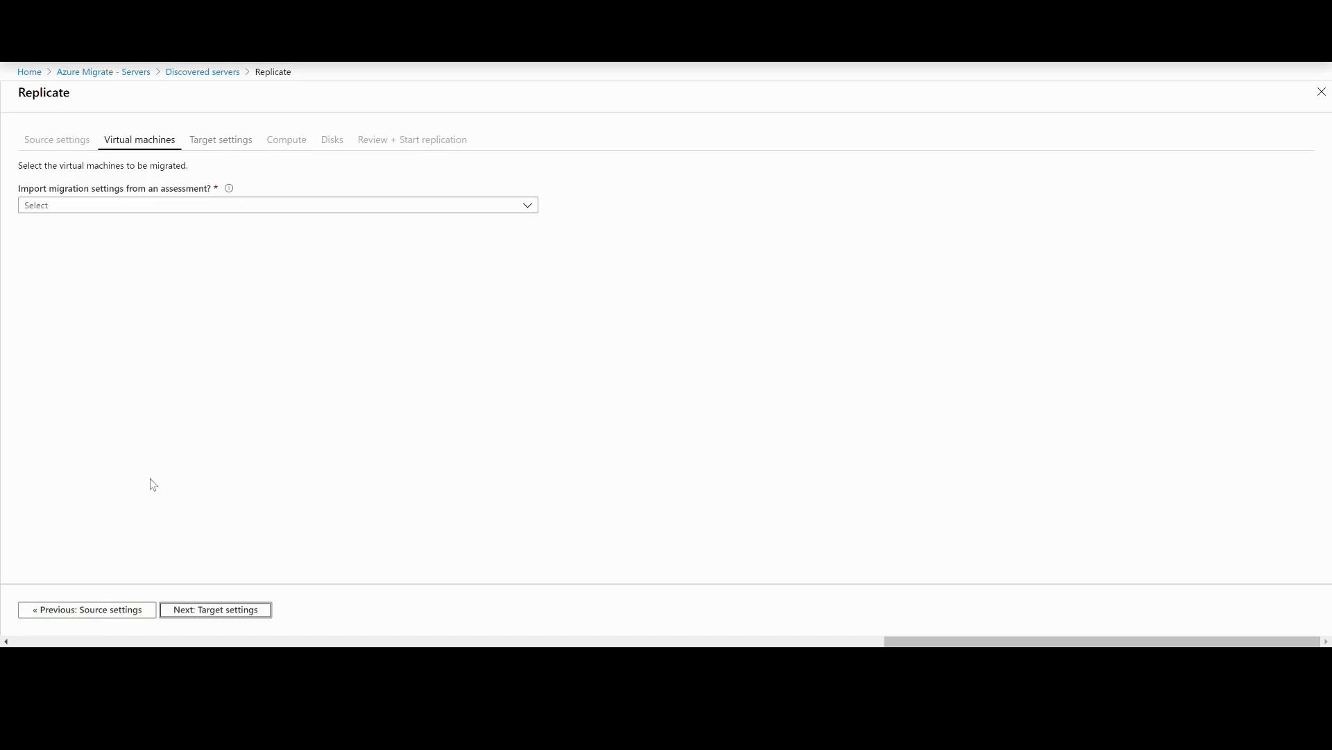
Apply migration settings from an Azure Migrate assessment, using the group Test-SQL-Migration and the assessment test89432.
click(74, 212)
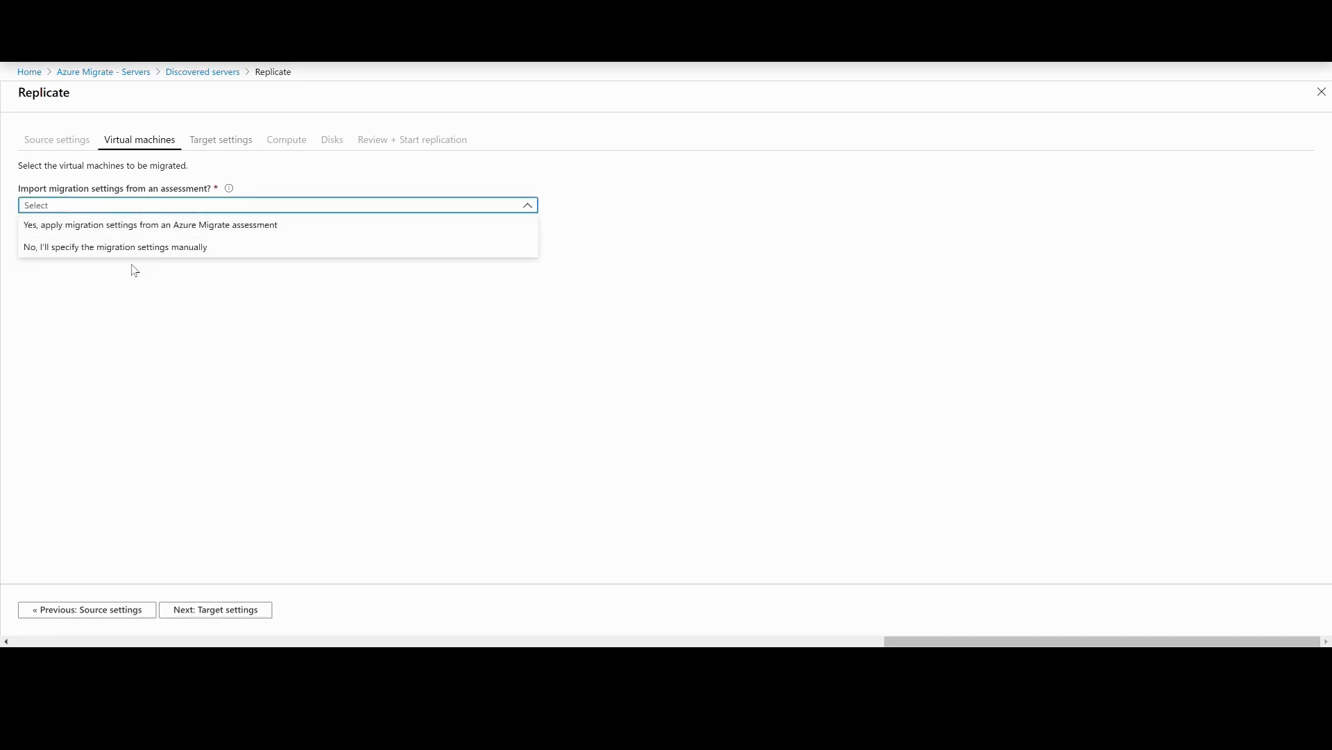
click(84, 229)
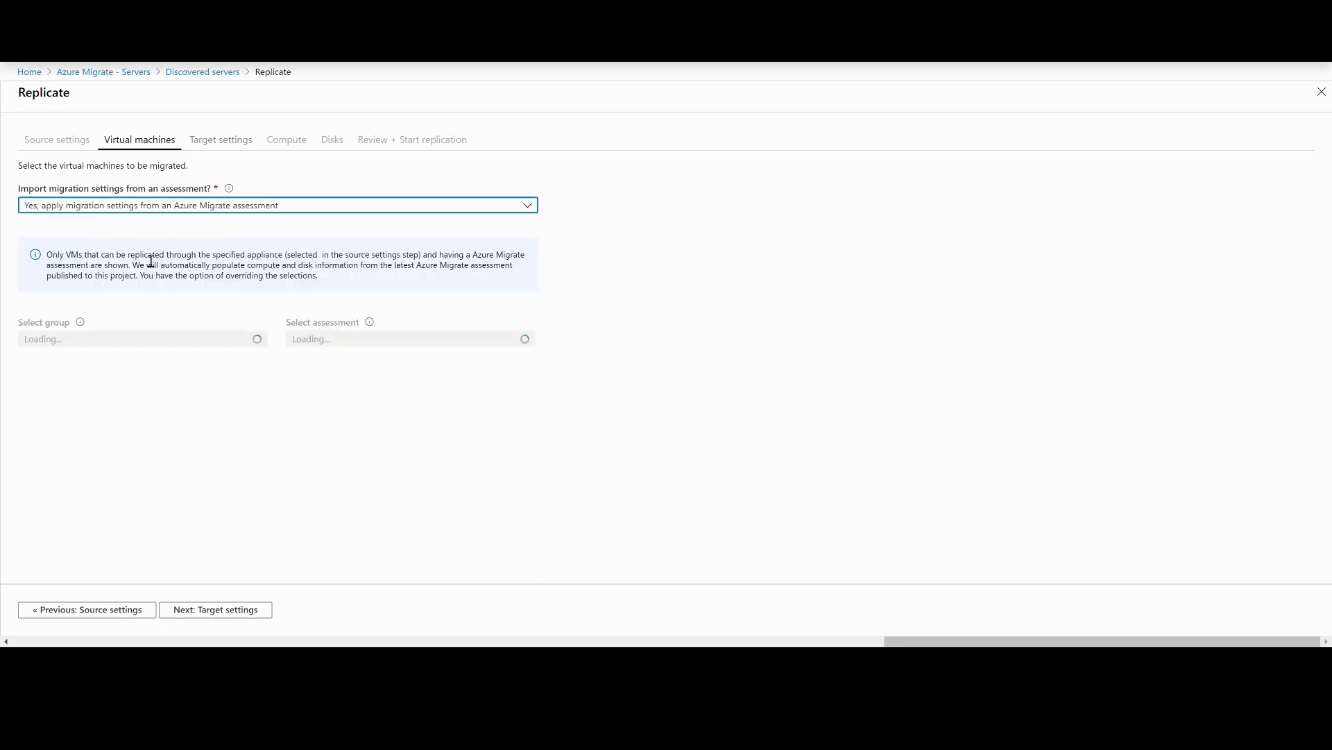
click(183, 339)
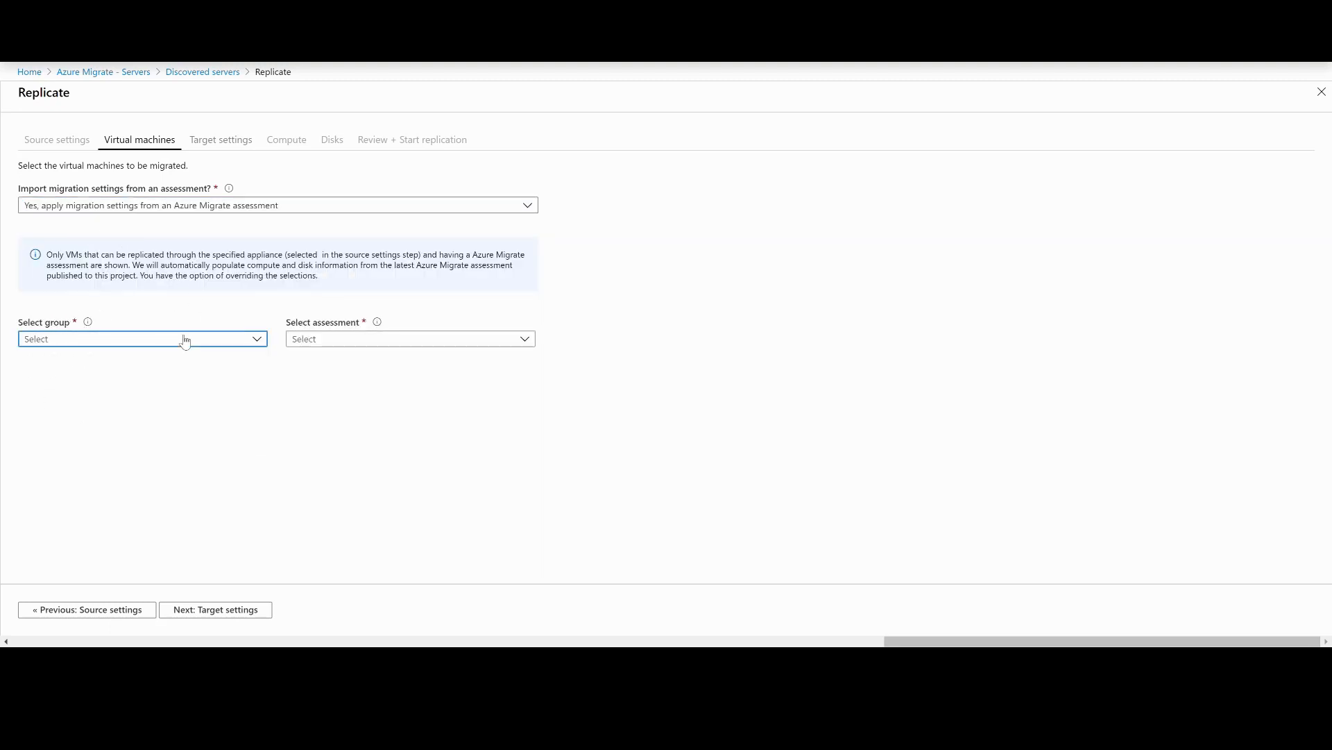
click(56, 447)
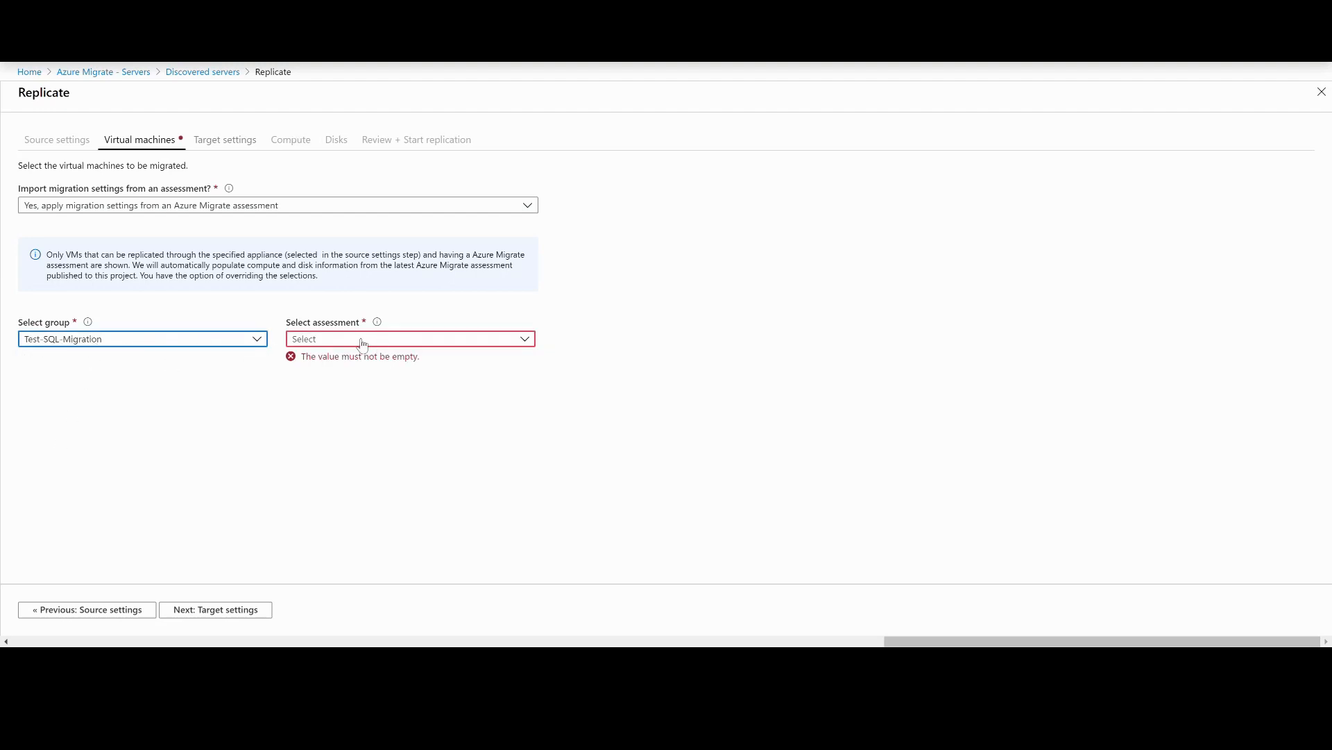
click(333, 338)
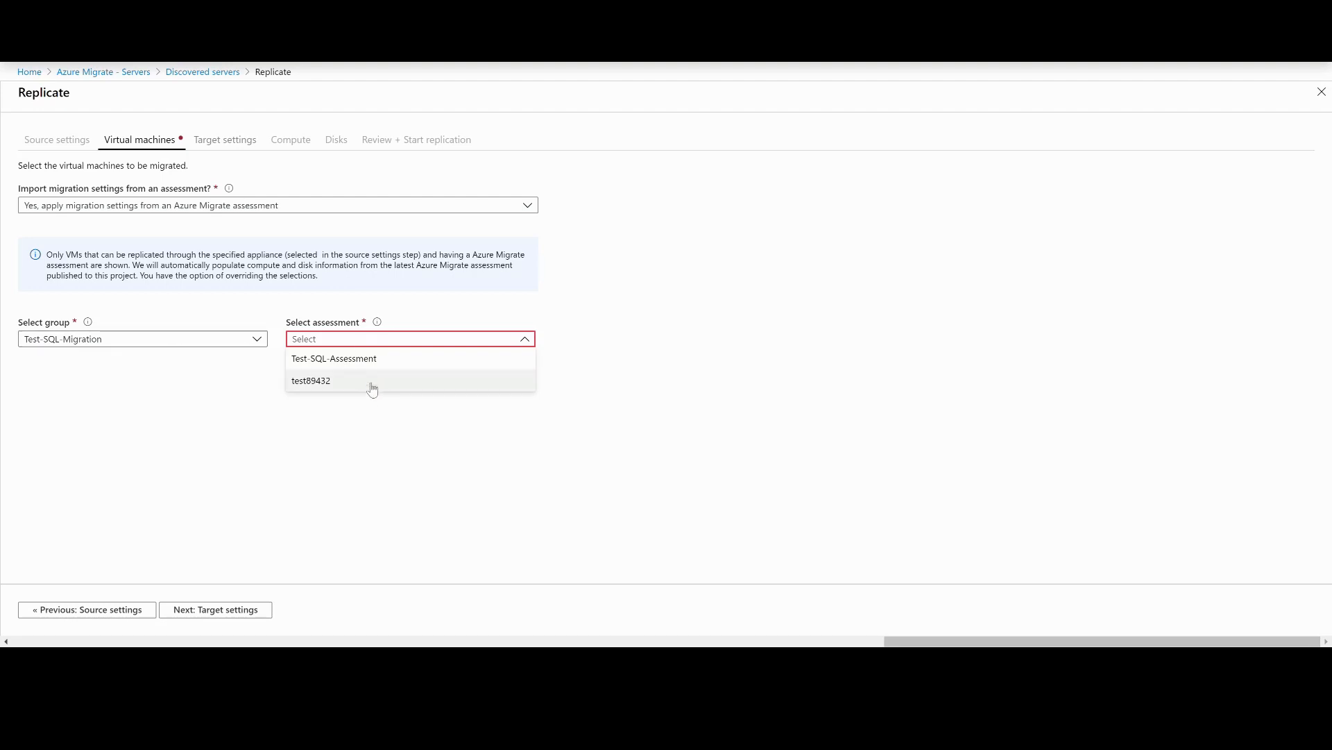
click(319, 384)
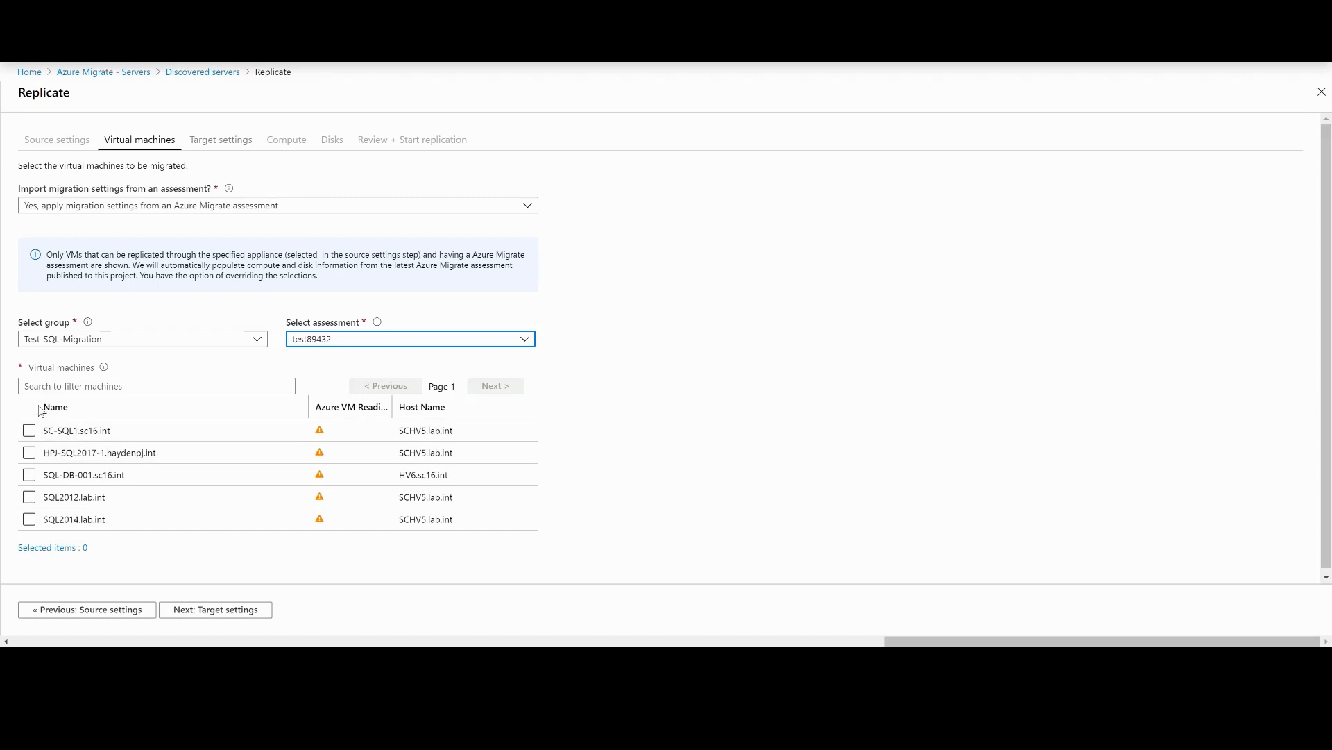
click(30, 431)
click(30, 453)
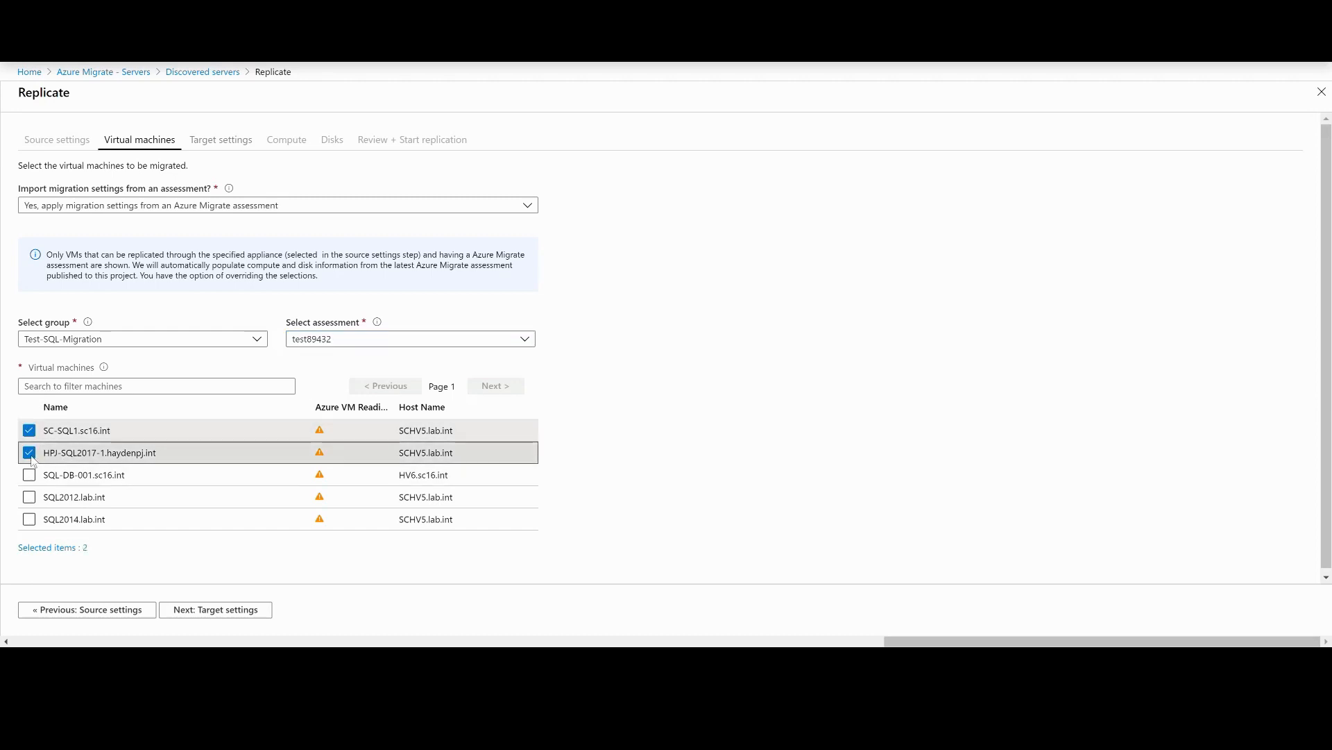
click(30, 452)
click(30, 430)
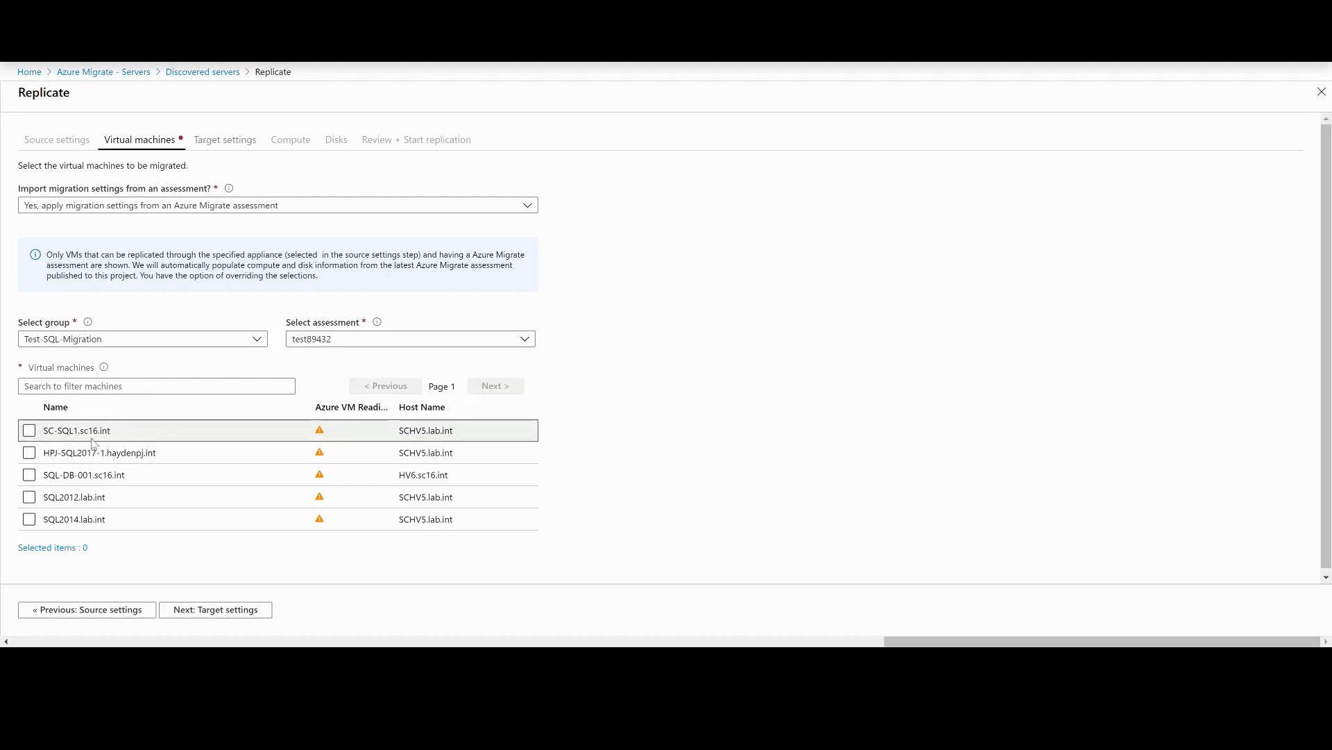
Select SQL2014.lab.int as the machine to replicate and continue to the target settings.
click(29, 519)
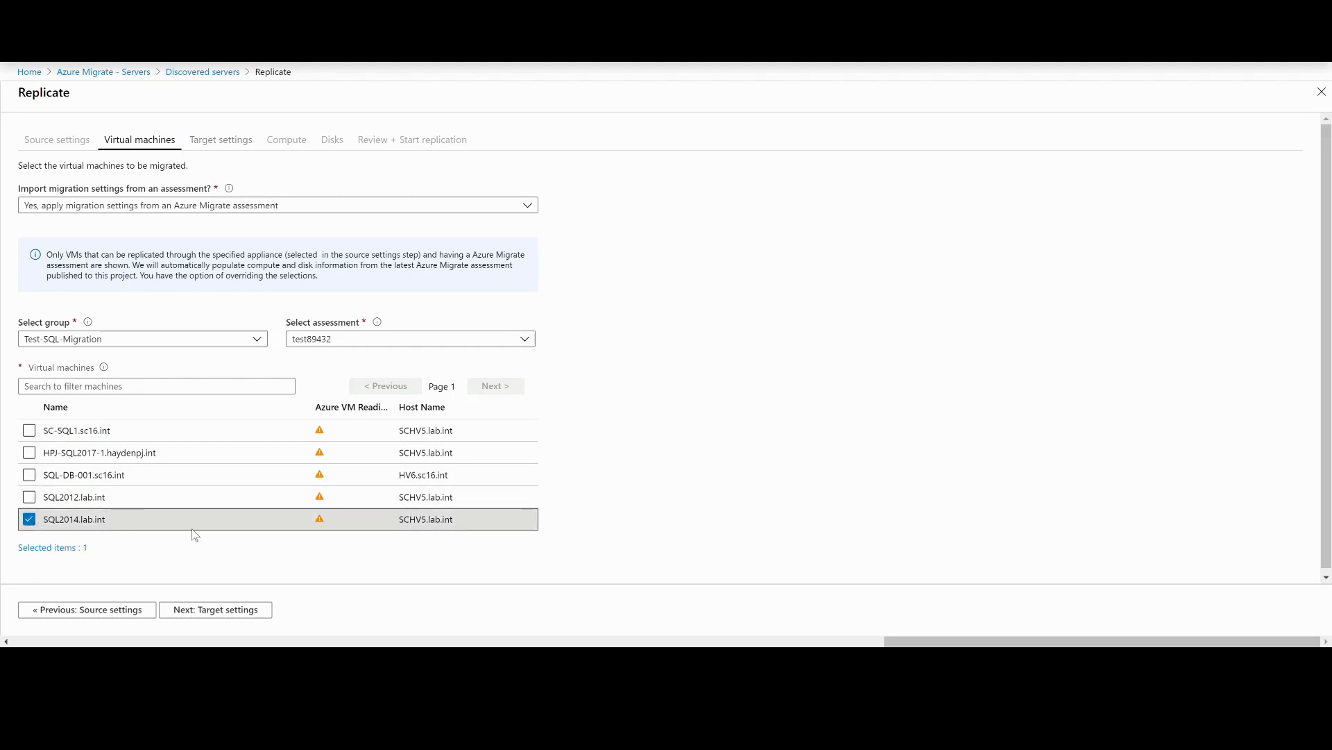
click(208, 614)
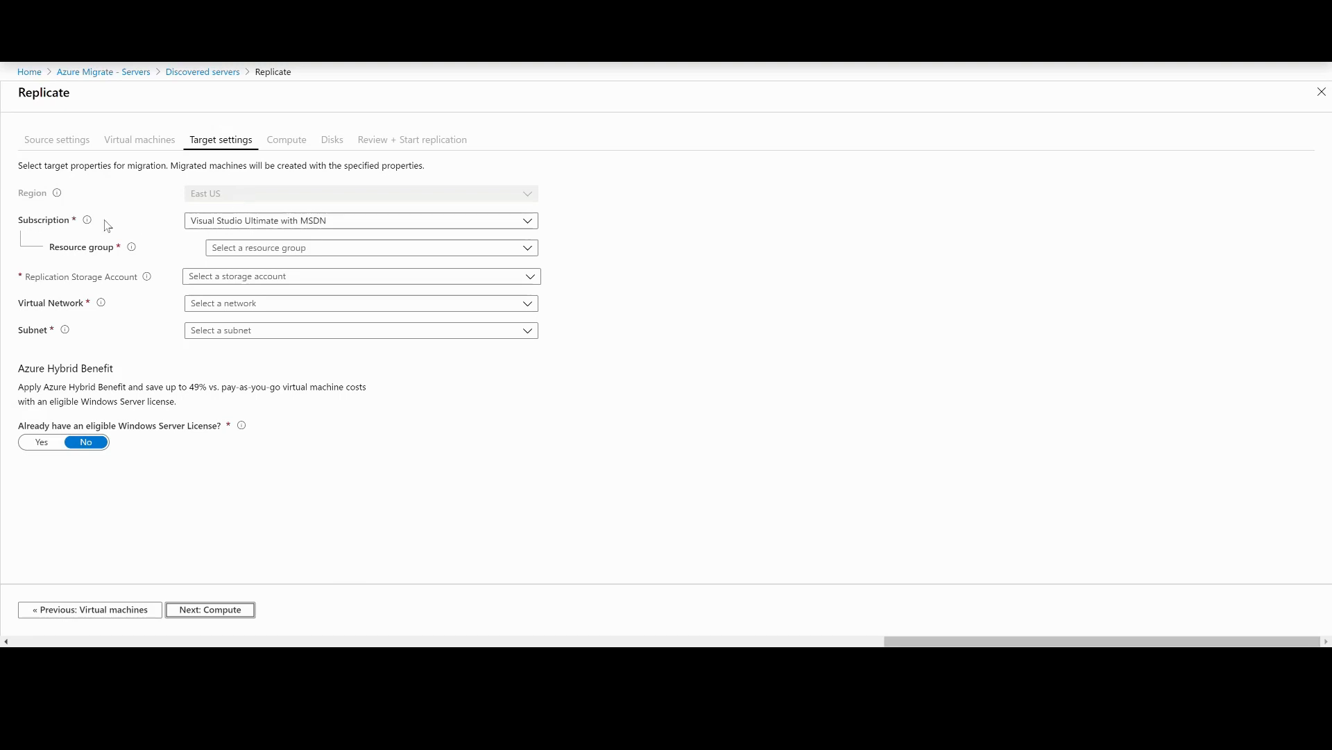
Set the target resource group to LAB-DomainControllers and the replication storage account to labeastlrs (Standard).
click(249, 247)
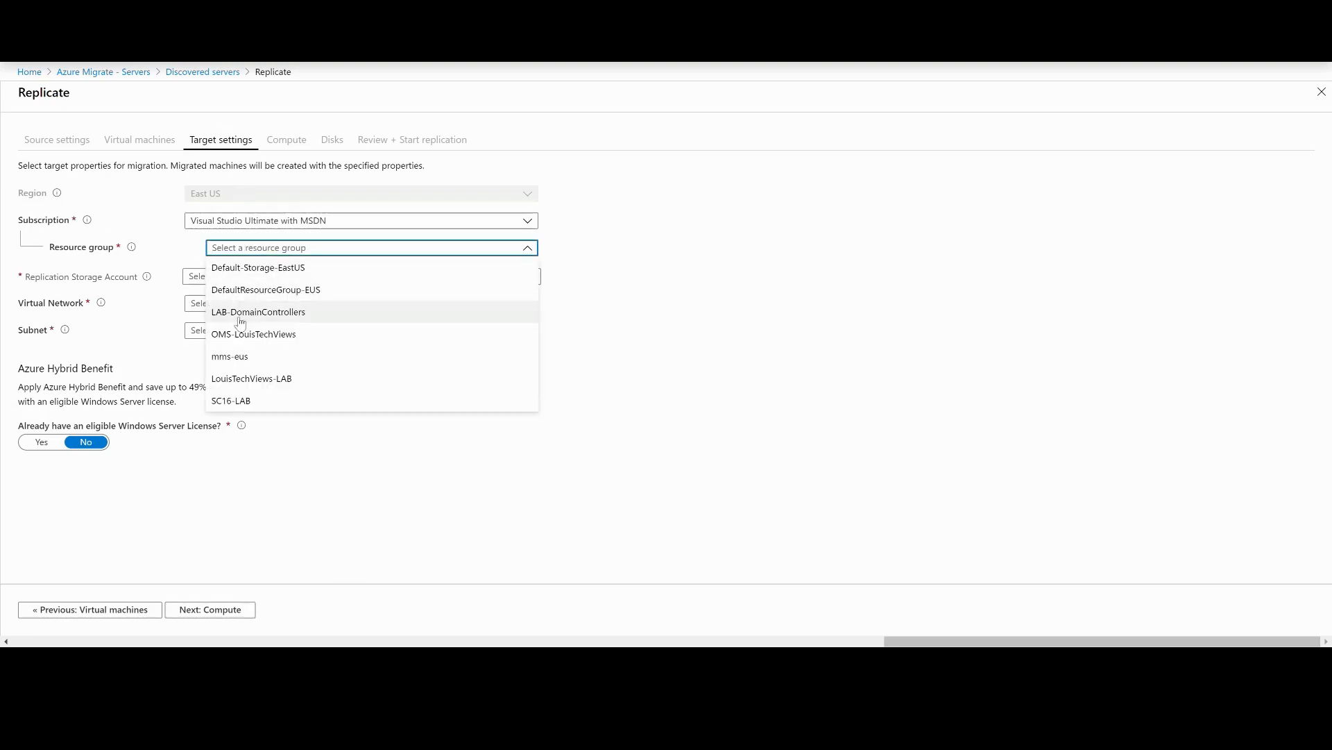
click(298, 309)
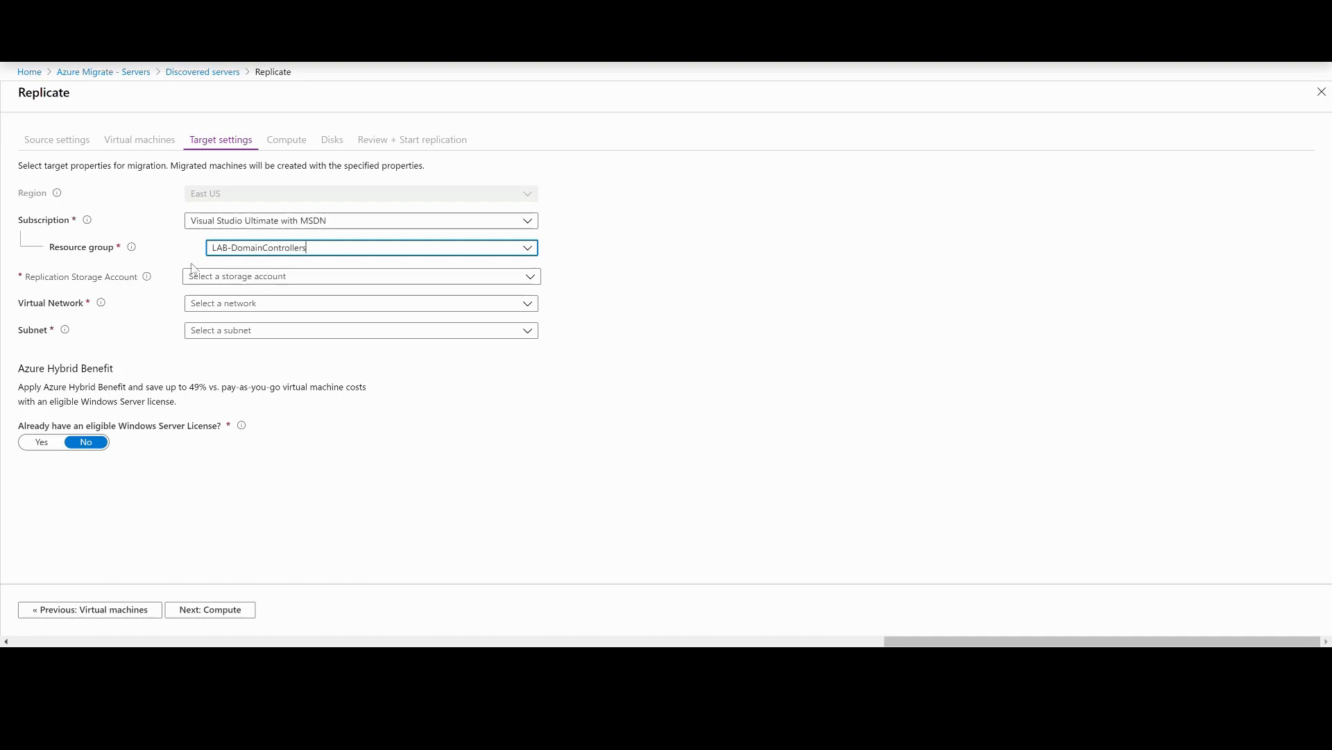
click(252, 280)
click(209, 292)
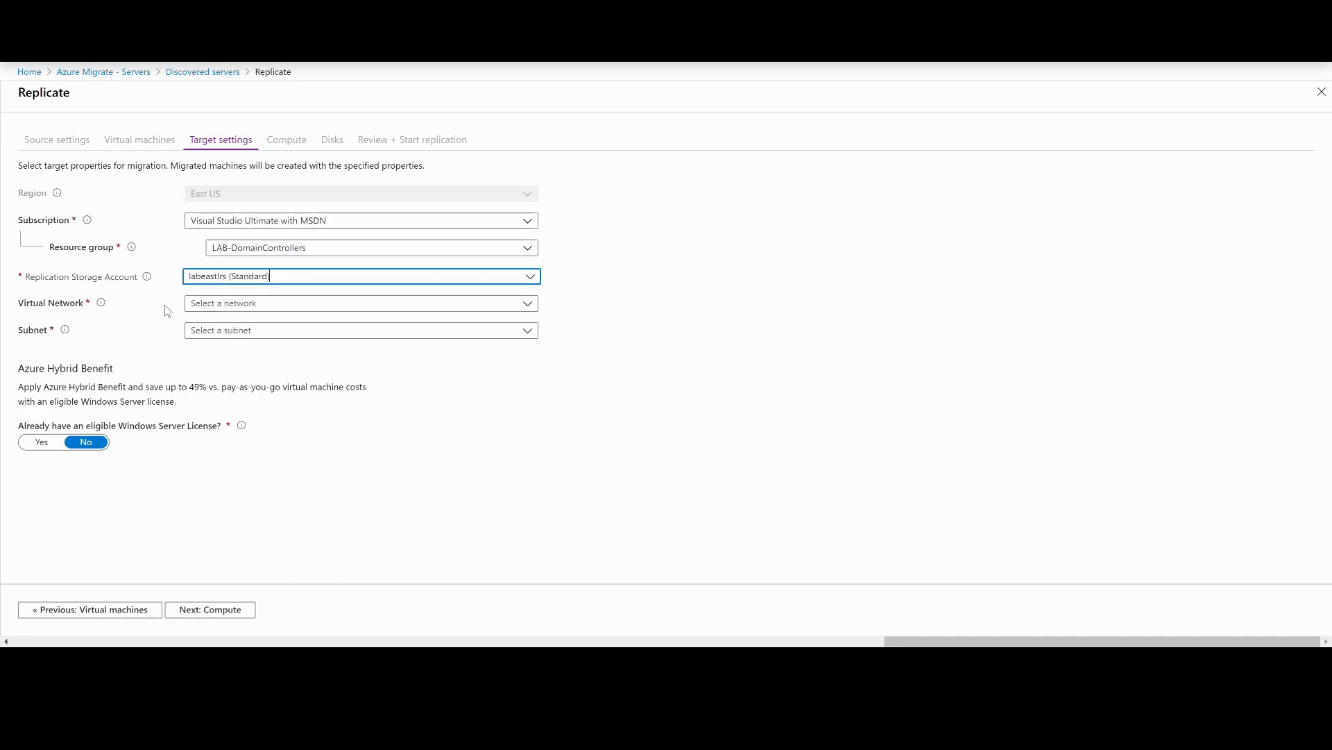
Set the target virtual network to LAB-East-Core and the subnet to 100_Subnet.
click(212, 306)
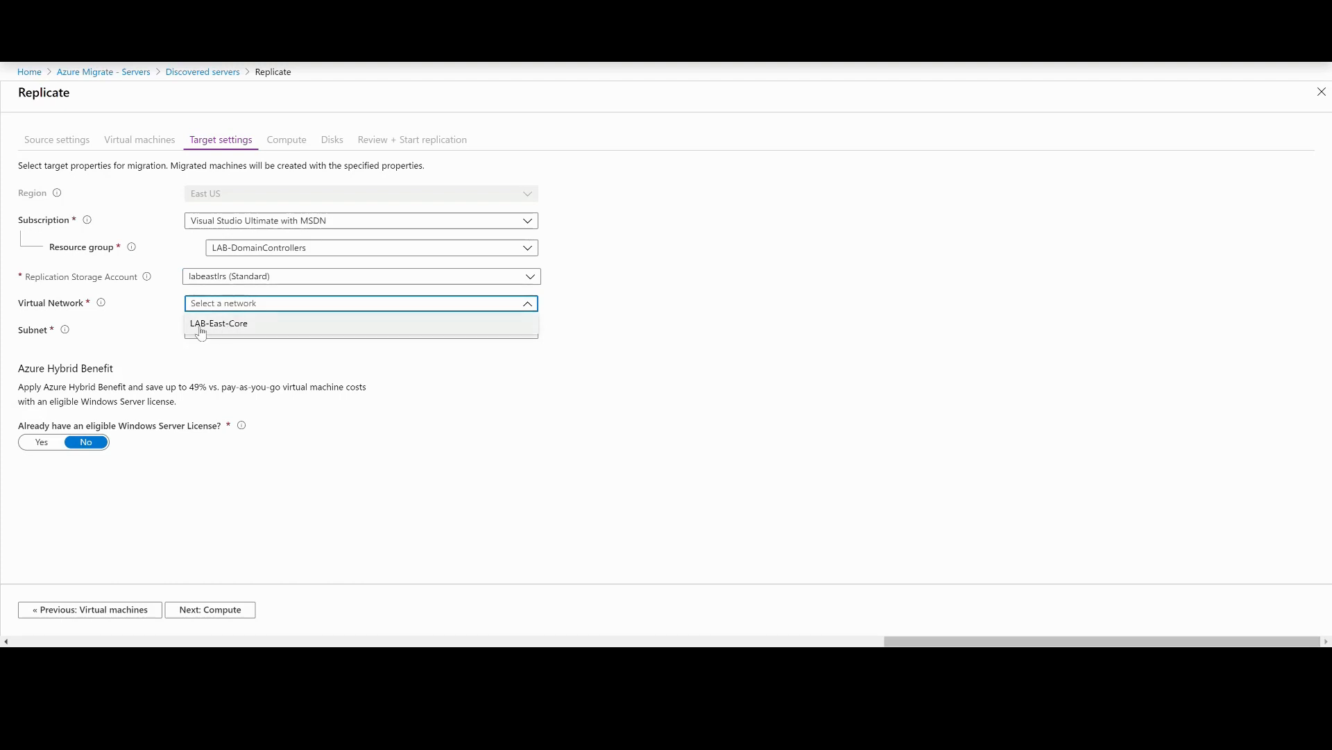
click(212, 323)
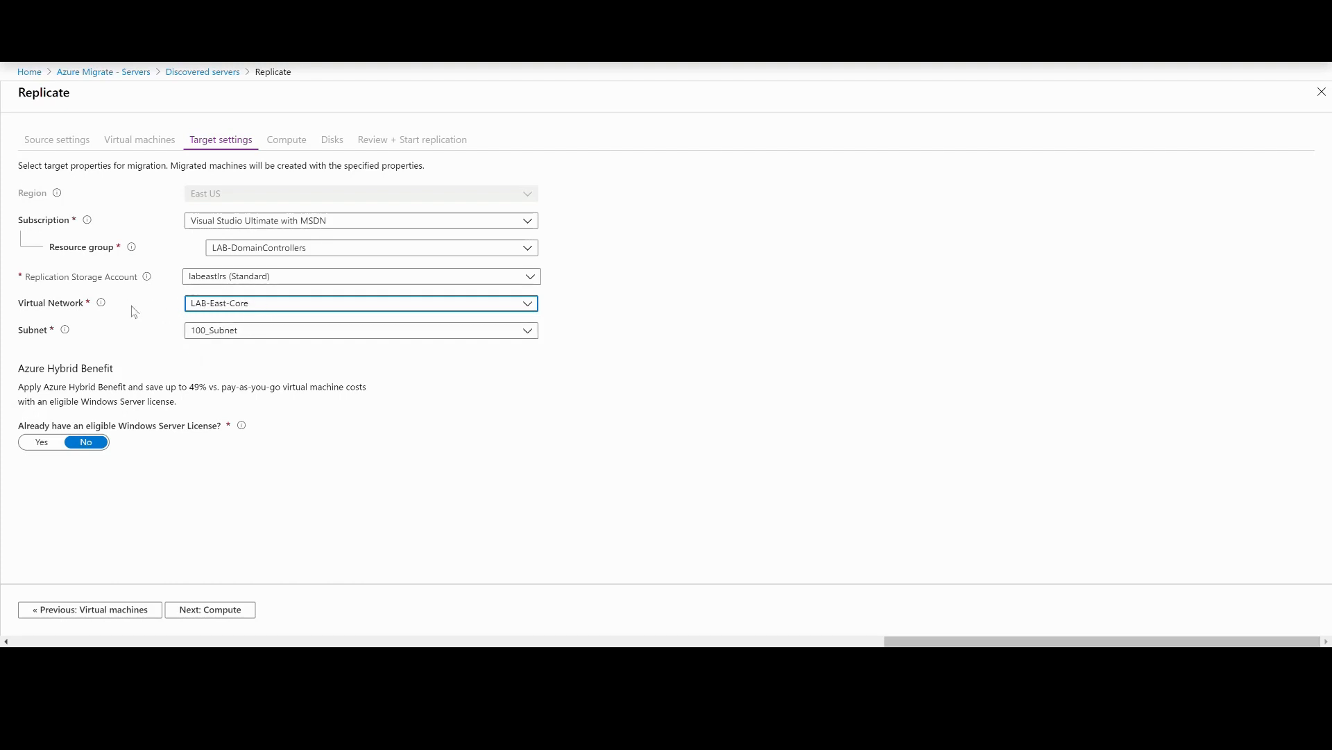
click(254, 327)
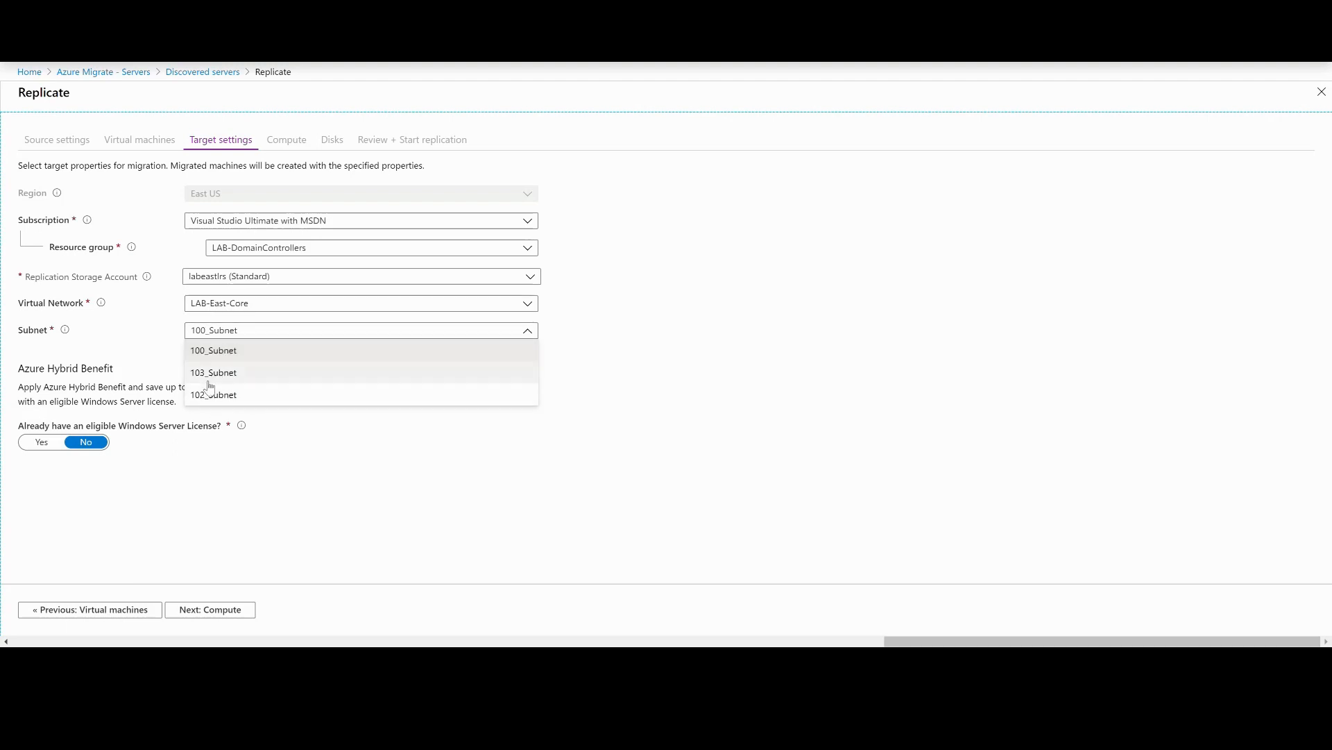
click(213, 351)
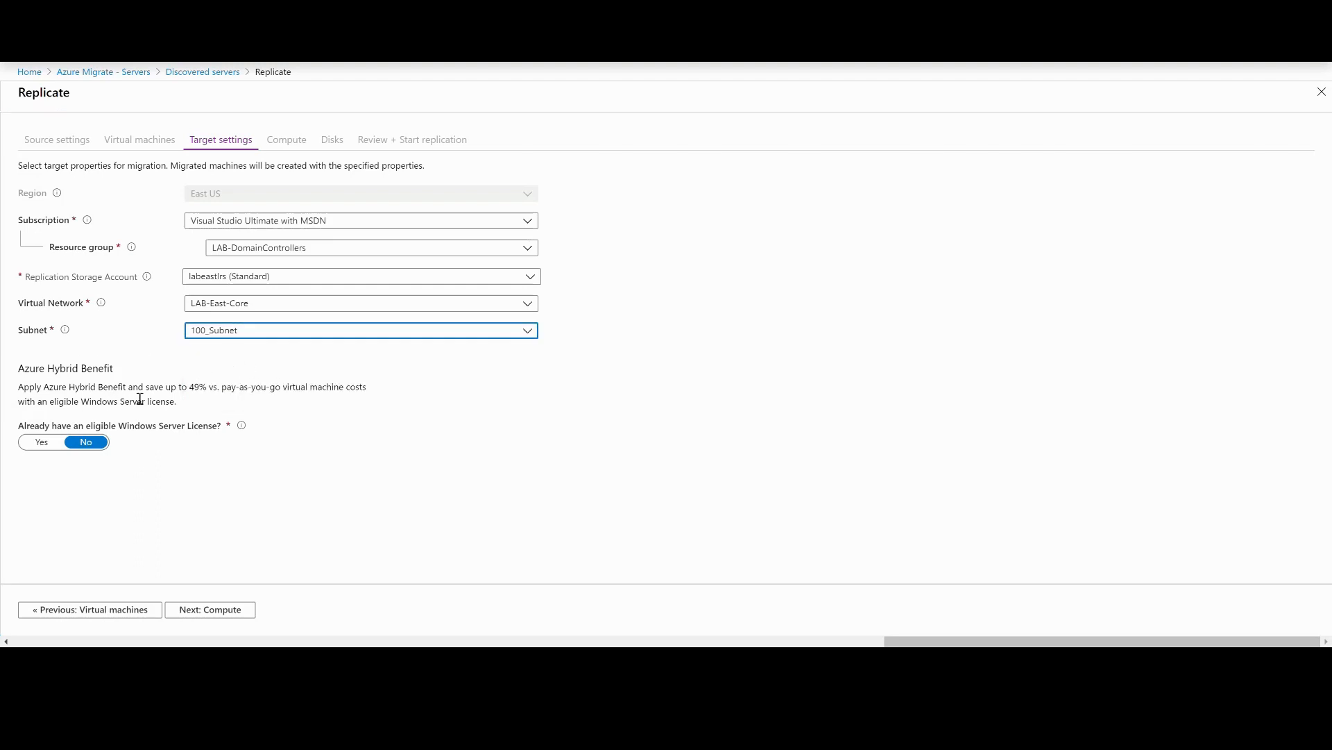
Apply Azure Hybrid Benefit, confirm the eligible Windows Server license, and continue to the compute settings.
click(40, 444)
click(22, 465)
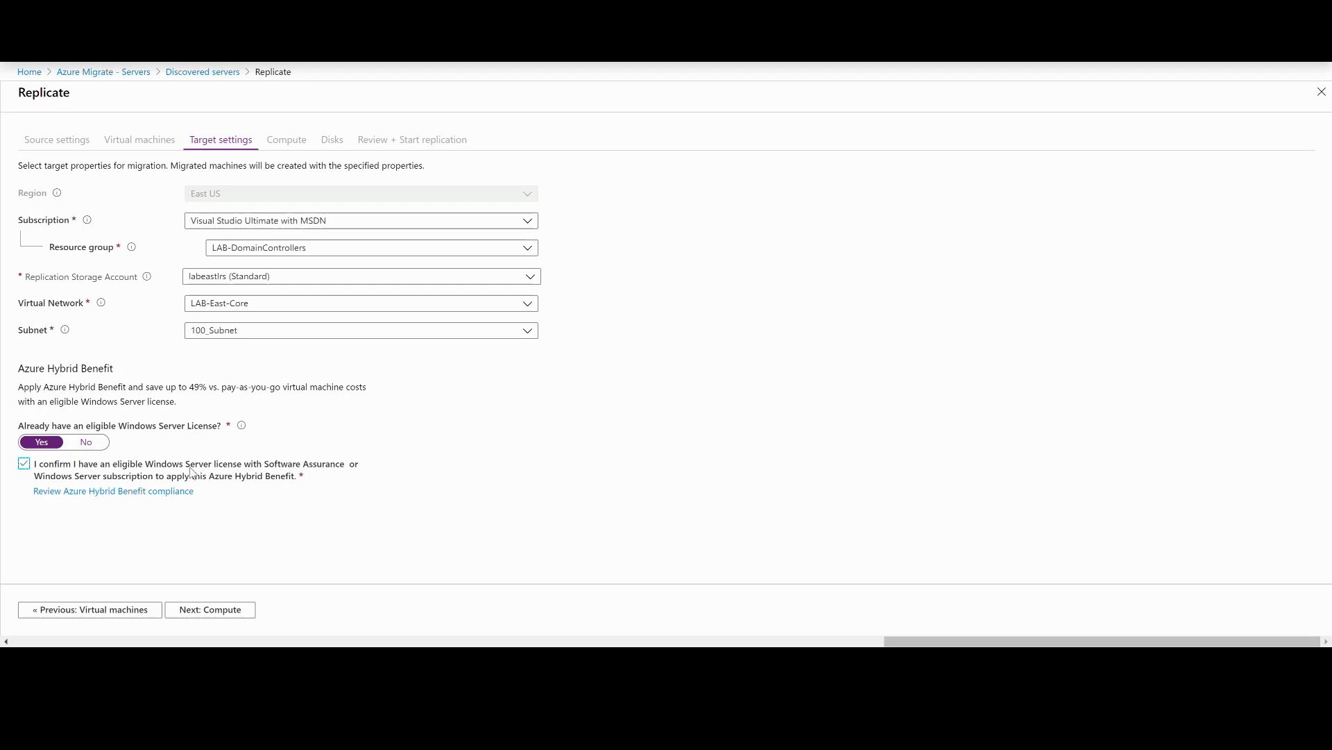
click(213, 612)
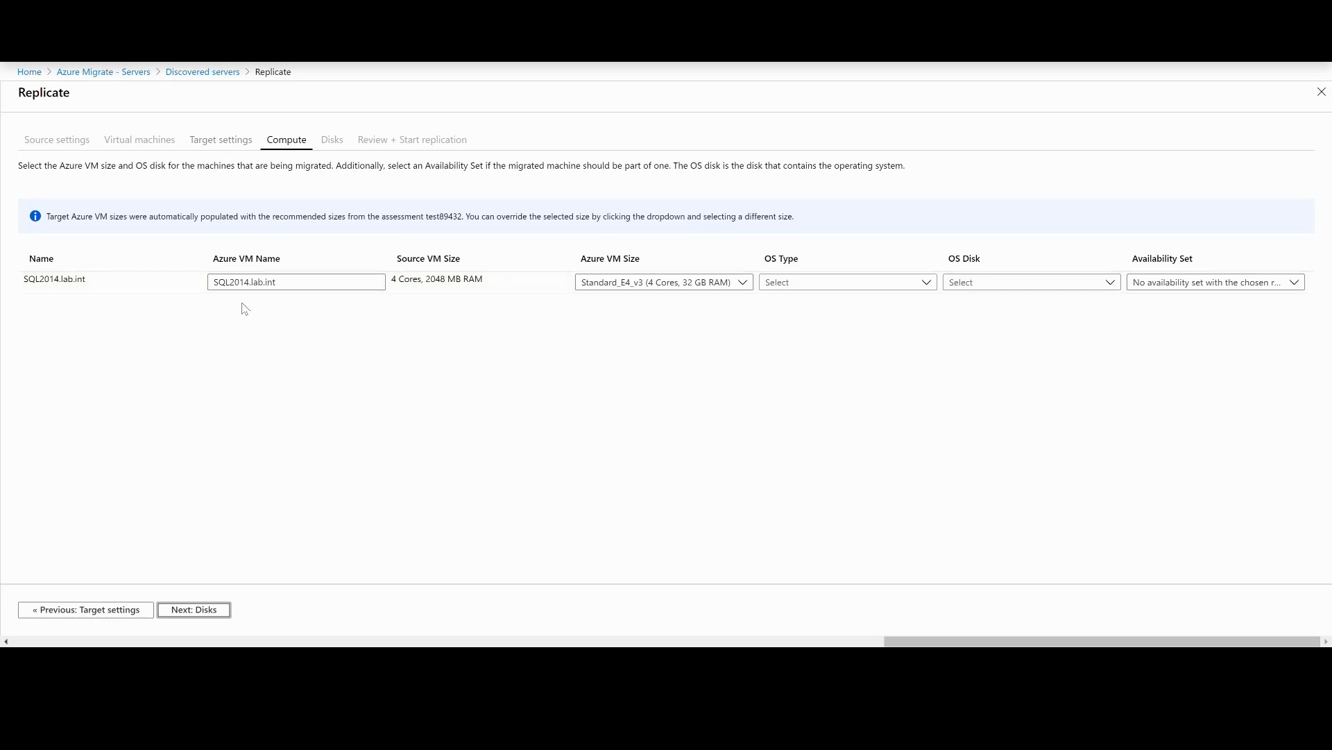
Highlight the domain suffix in the Azure VM name of SQL2014.lab.int without editing it.
drag(252, 283, 351, 294)
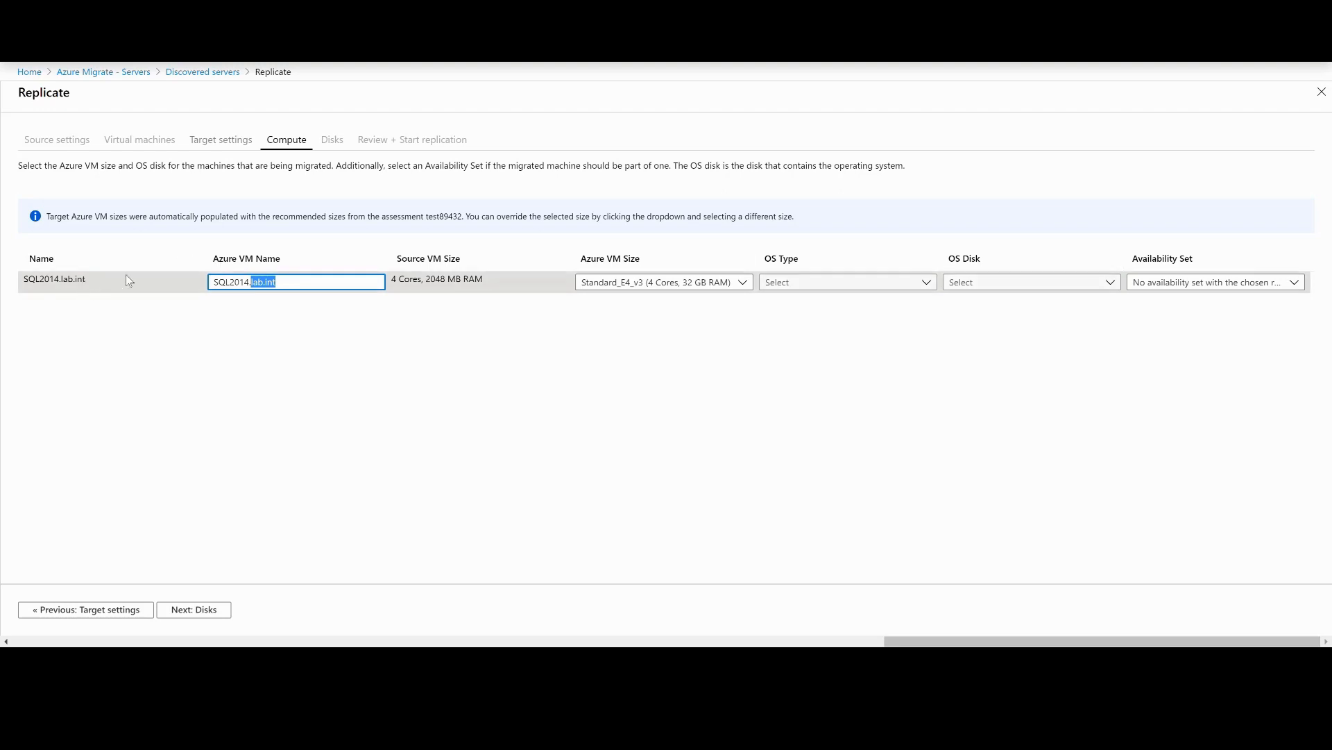
click(276, 287)
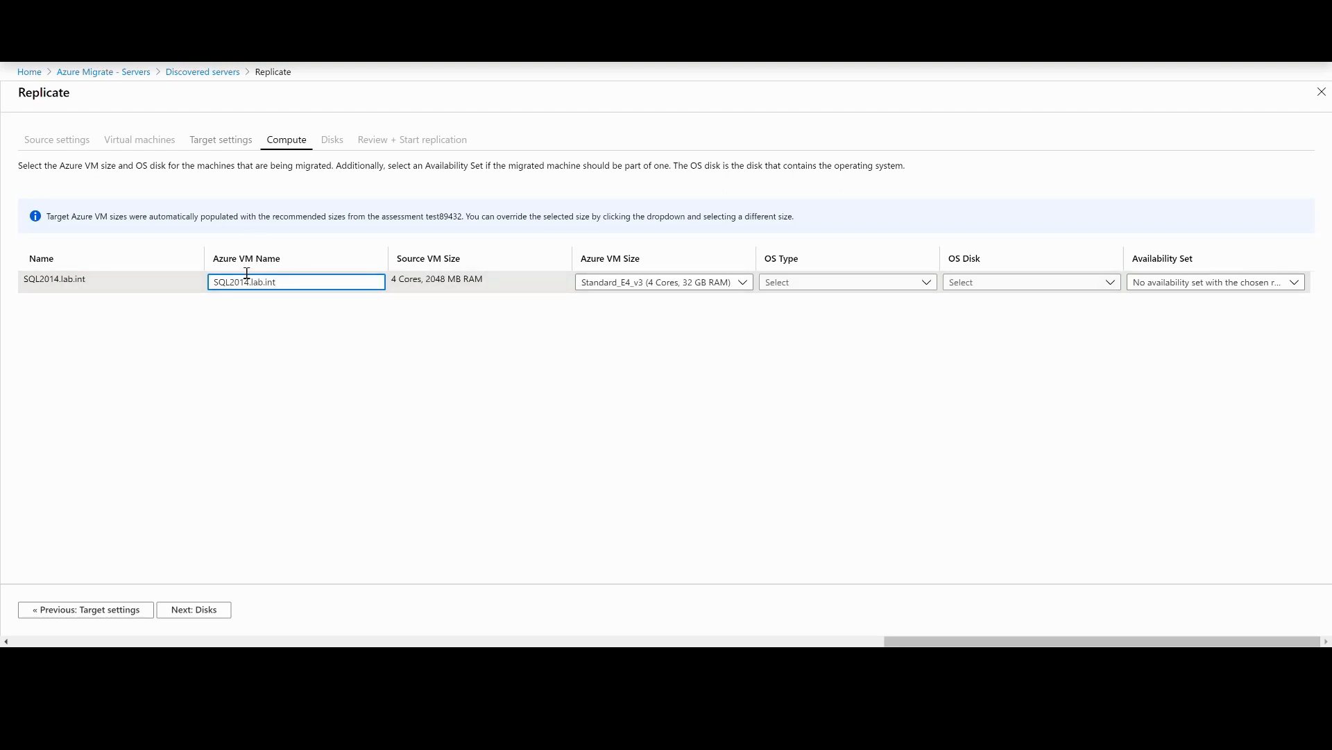
drag(251, 290, 350, 296)
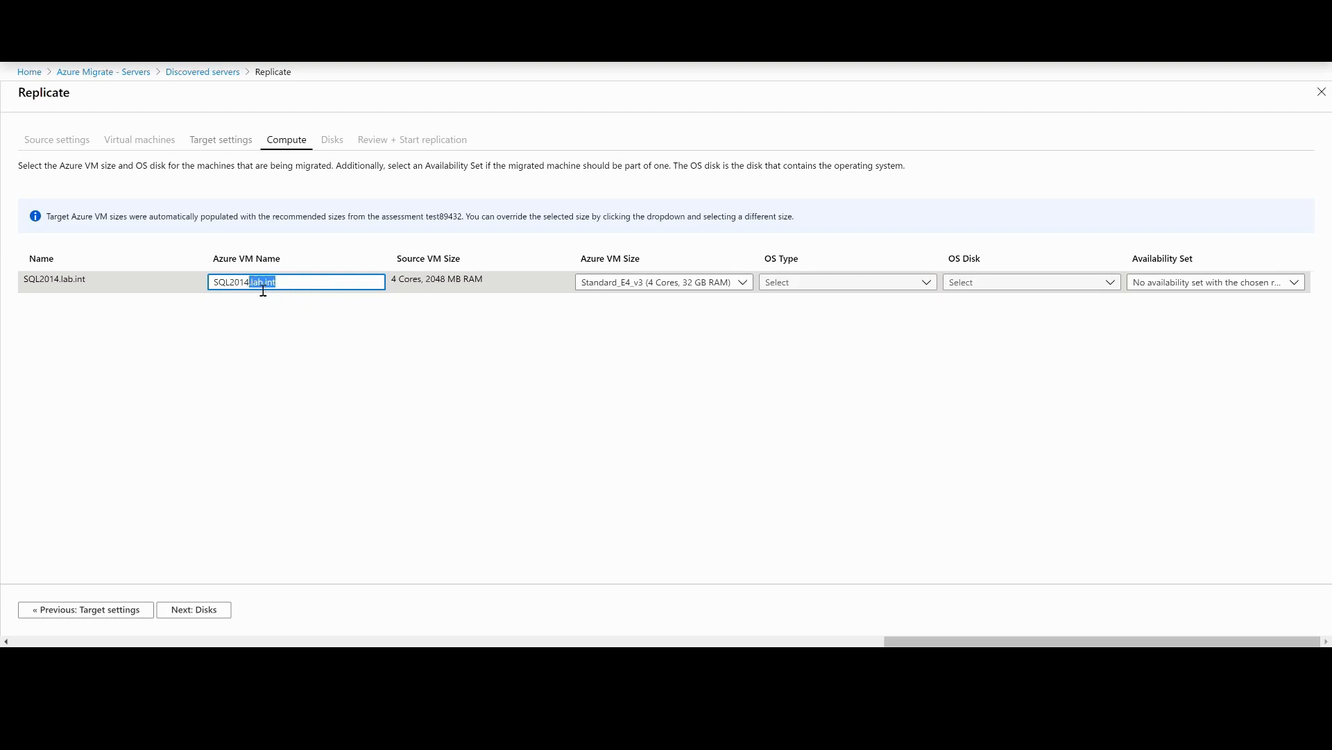
click(302, 291)
Examine the source VM's cores and memory against the recommended Azure VM size, and view the list of alternative sizes.
drag(393, 281, 489, 281)
mouse_move(427, 287)
mouse_down()
mouse_move(467, 286)
mouse_move(427, 286)
mouse_up()
click(466, 286)
click(440, 286)
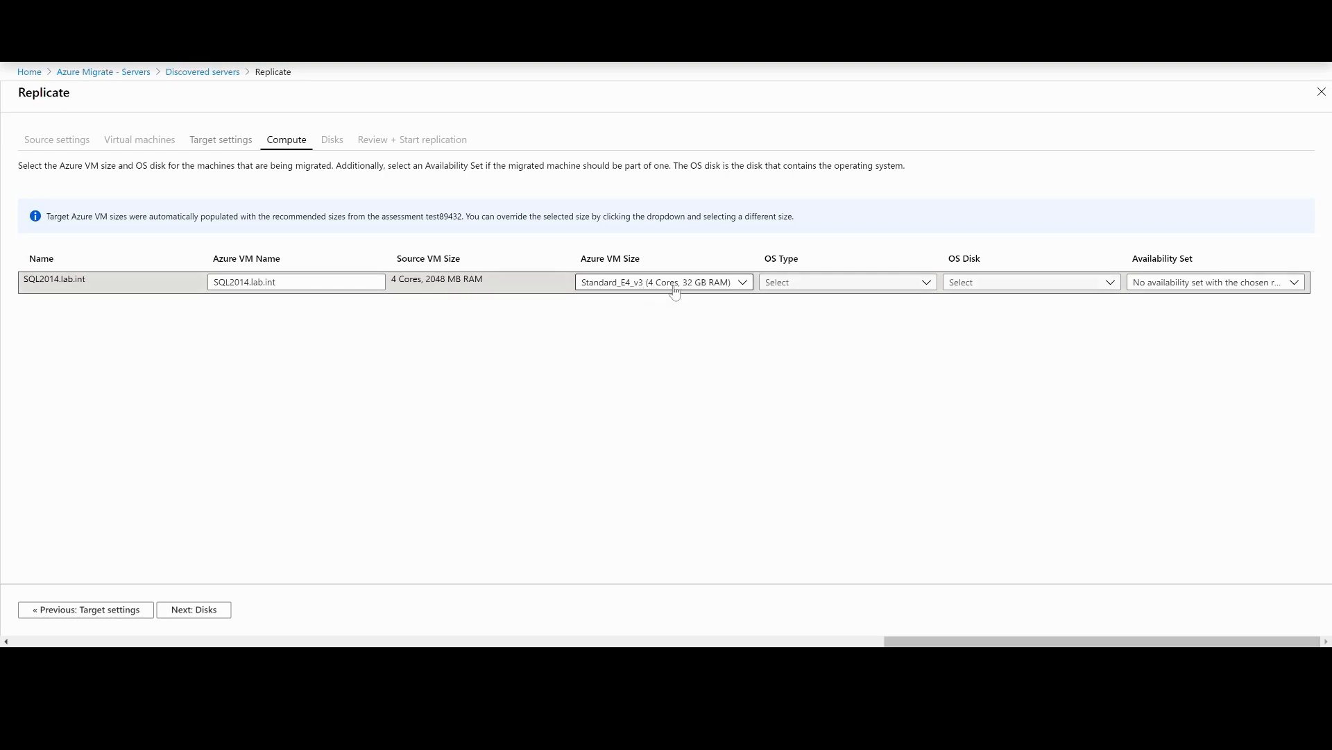
click(742, 284)
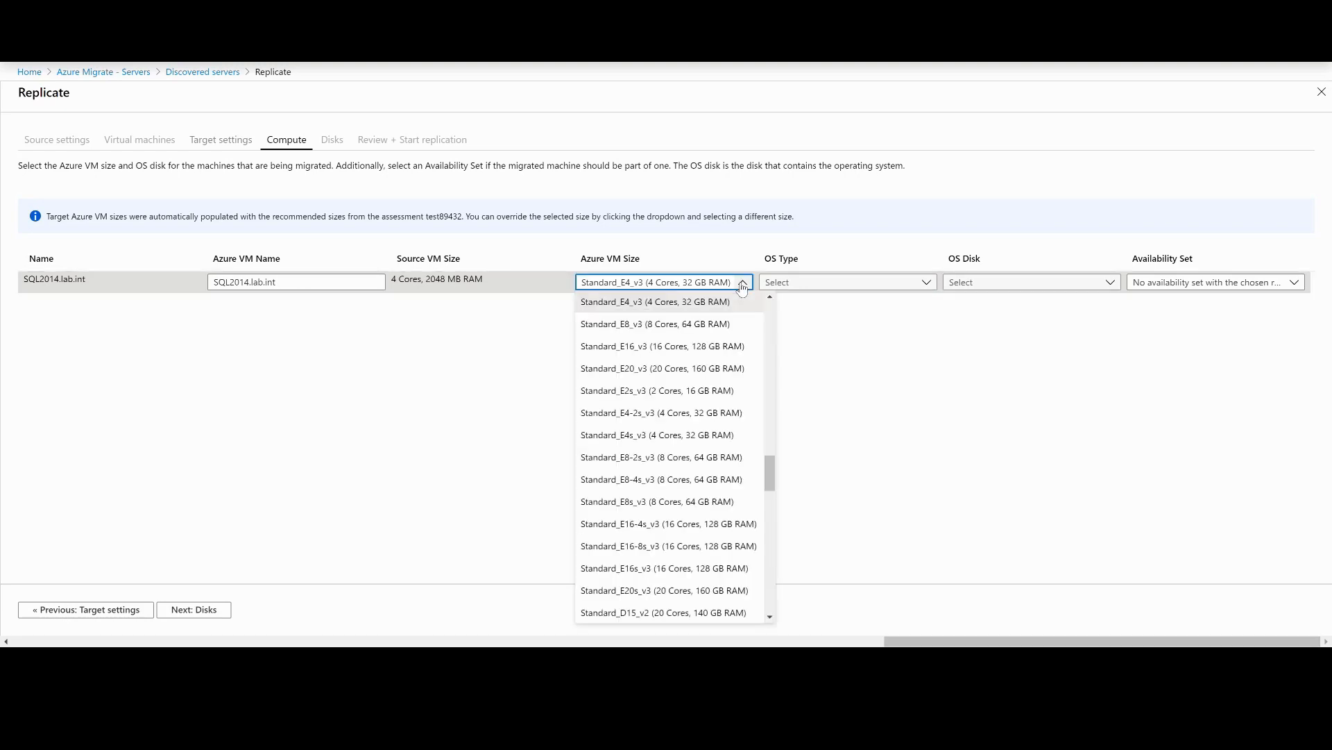
click(742, 284)
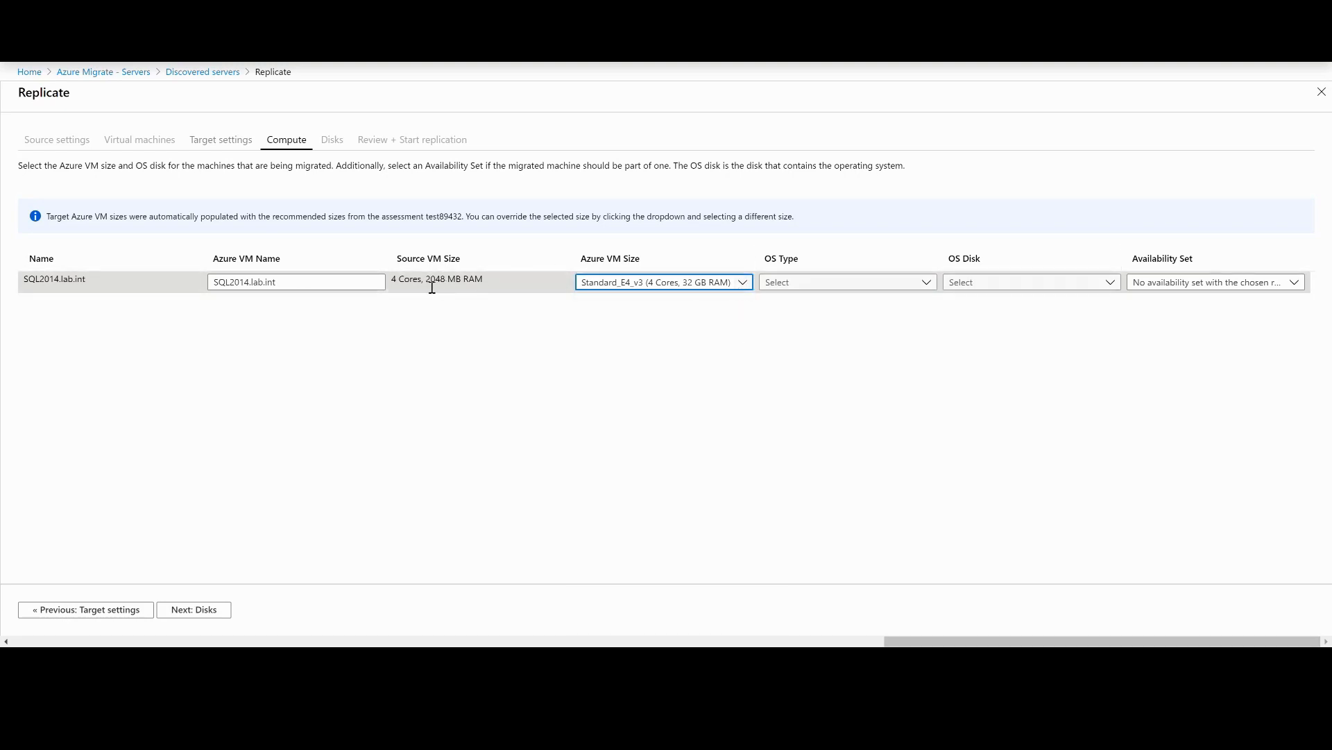
drag(424, 281, 456, 284)
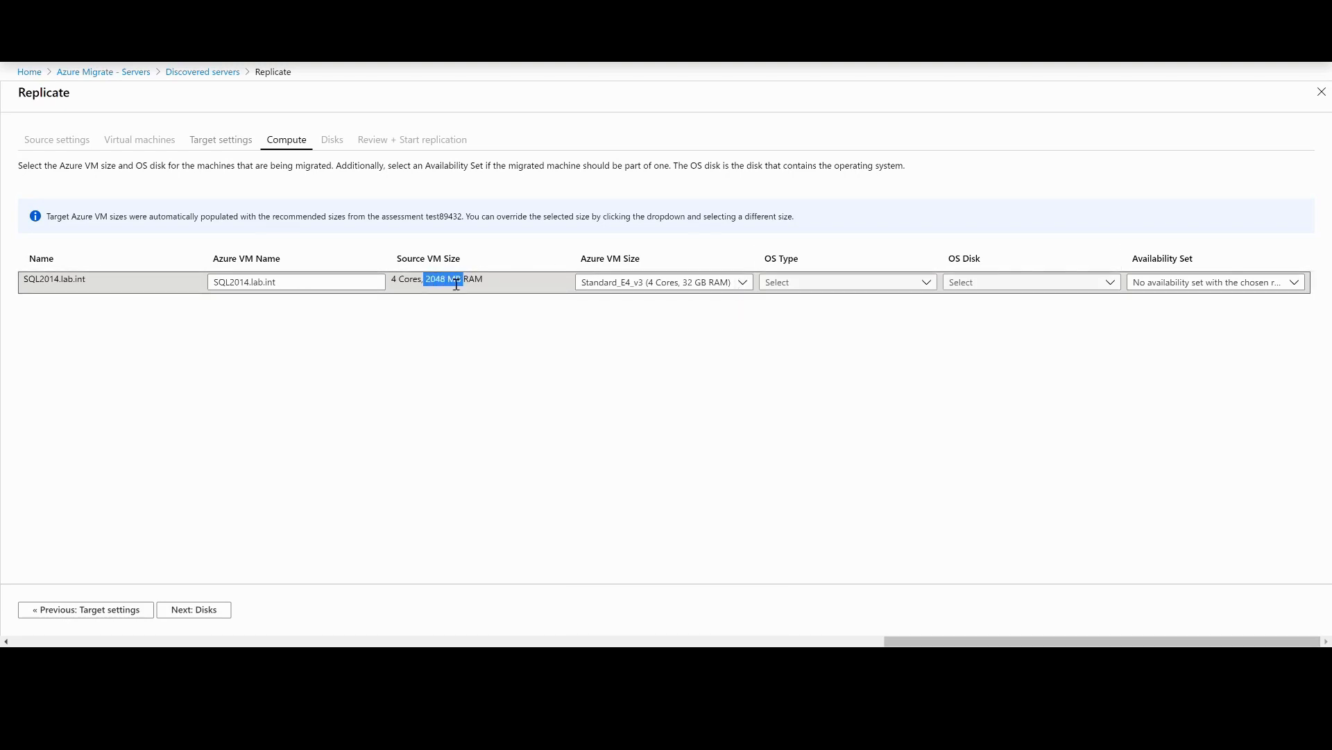
click(456, 284)
drag(426, 282, 460, 284)
Set the machine's OS type to Windows and its OS disk to Small VM_disk_1, and check the availability set options.
click(828, 284)
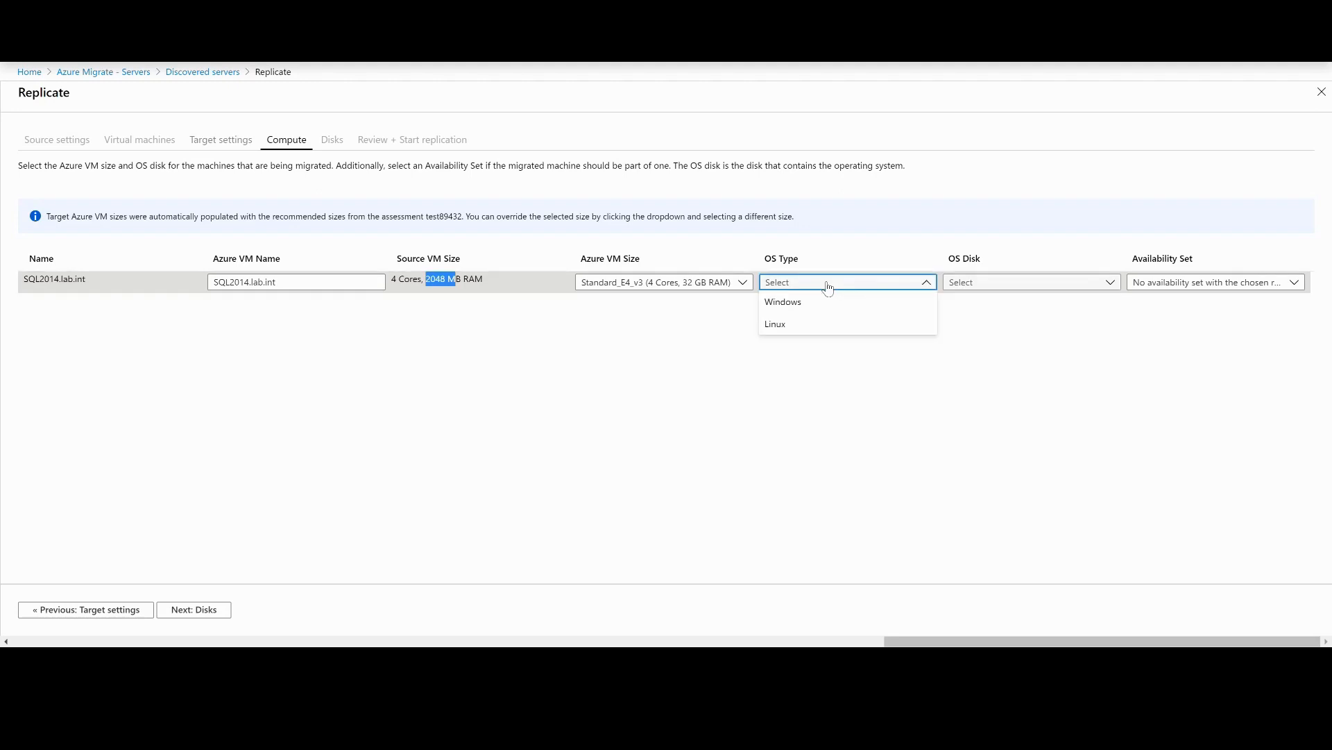
click(783, 306)
click(972, 285)
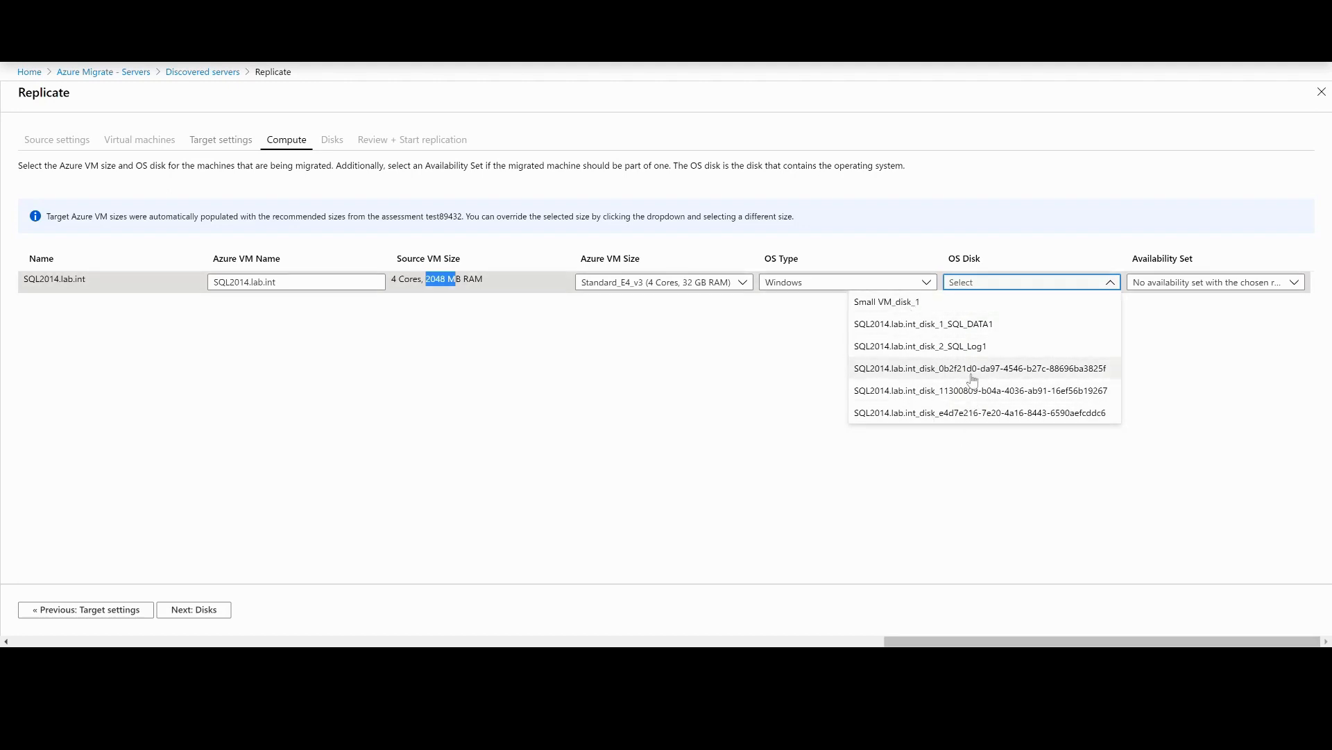
click(890, 303)
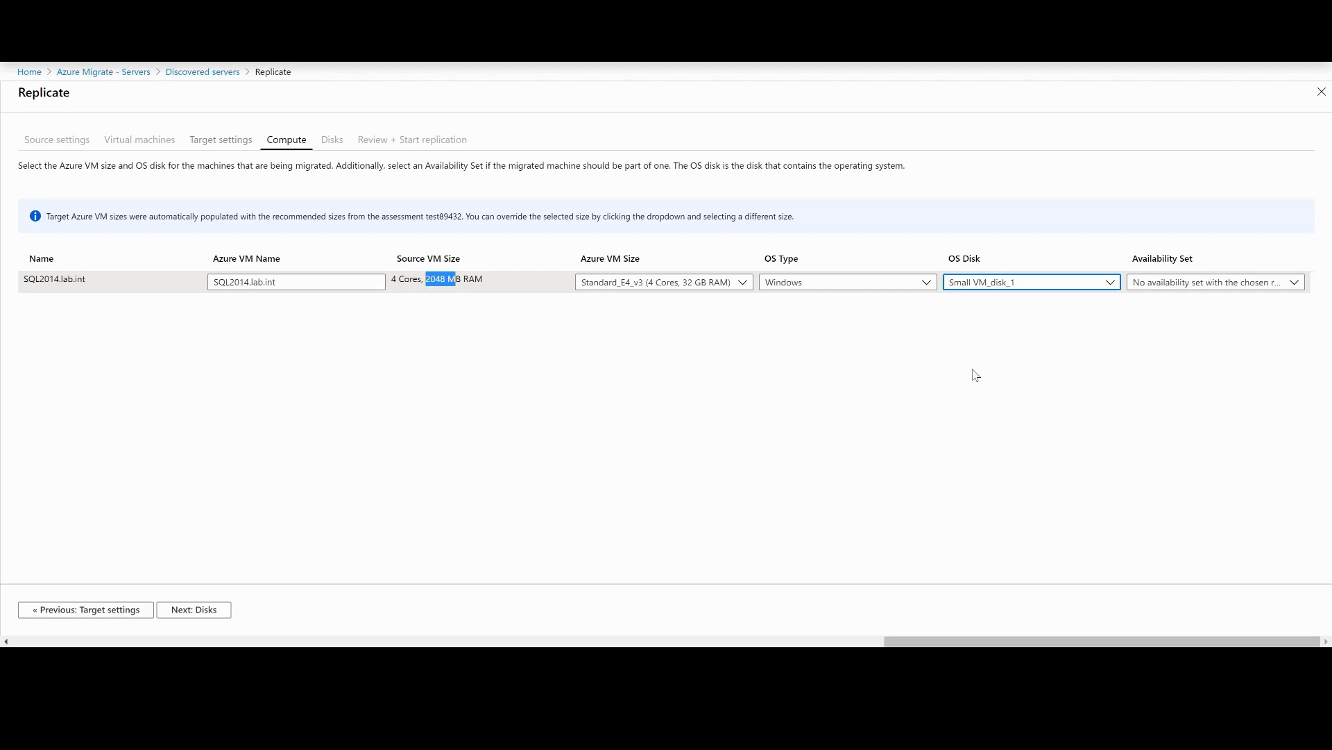
click(1218, 283)
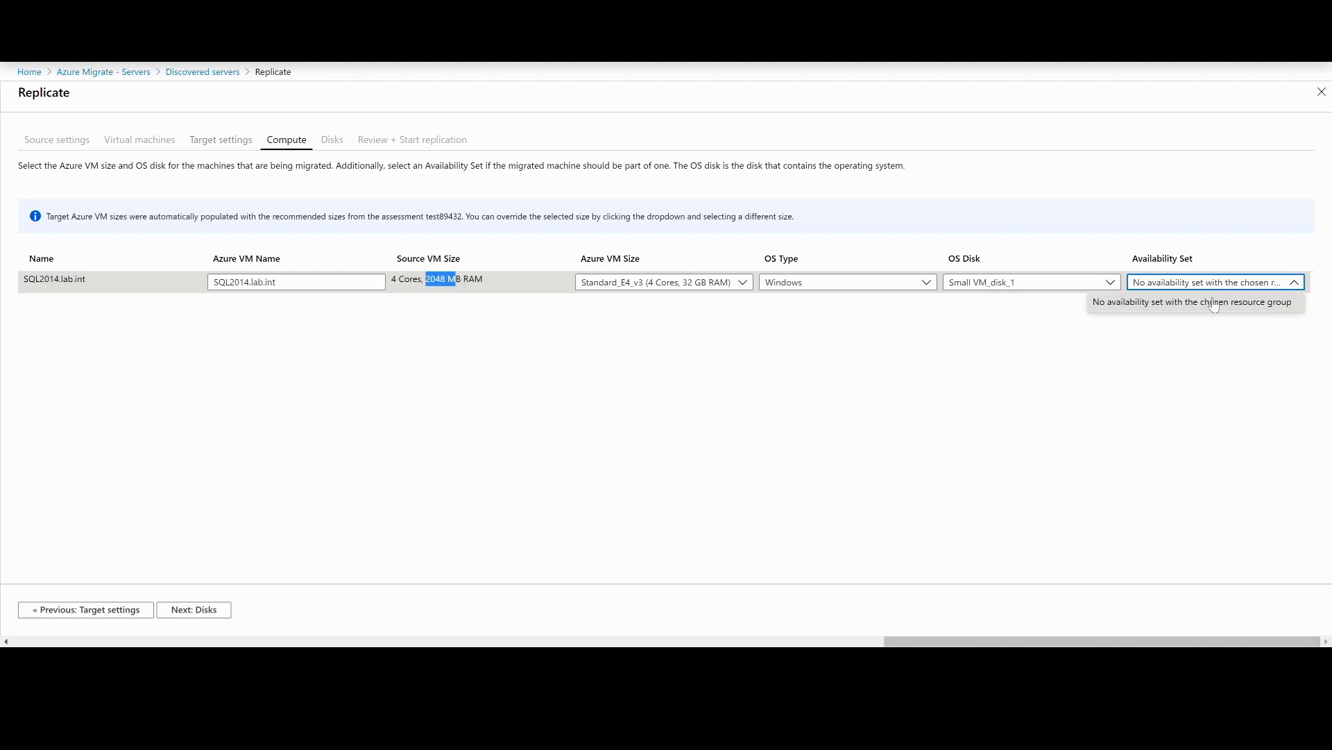
click(1094, 390)
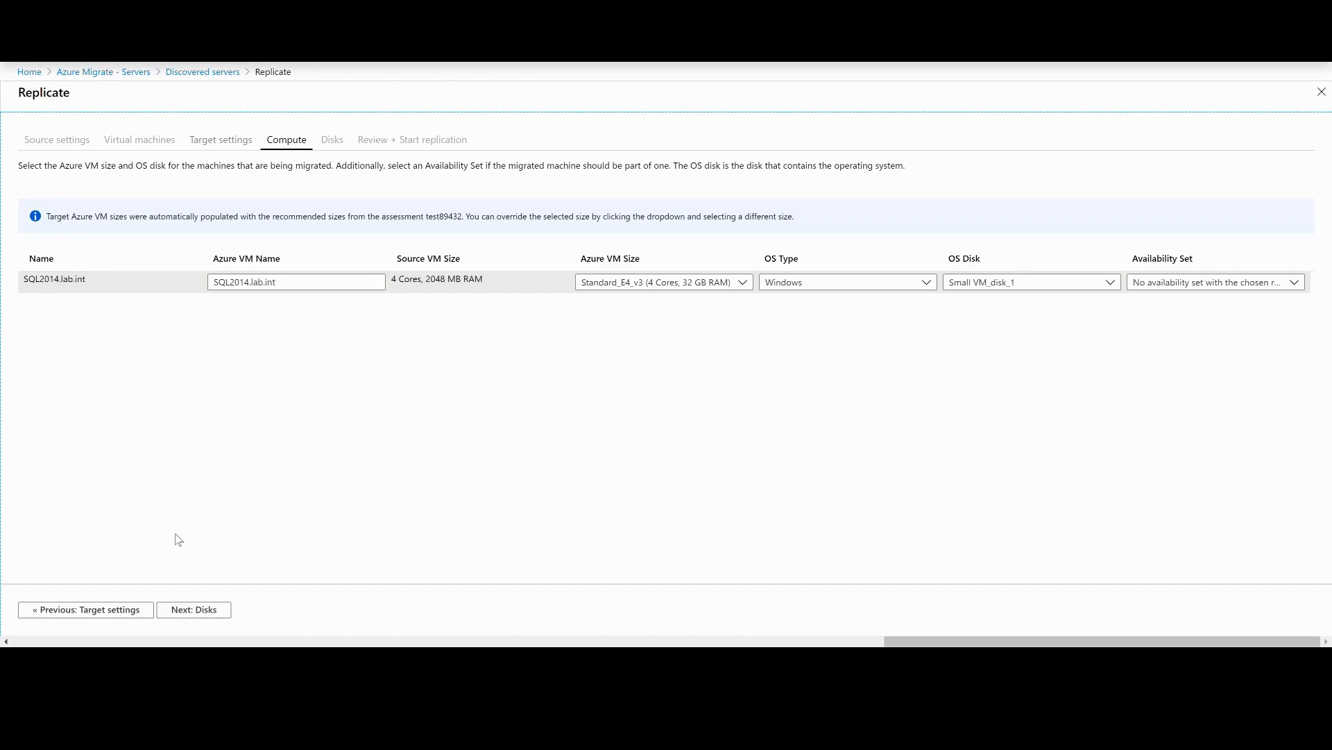
Replace the dots in the Azure VM name of SQL2014.lab.int with hyphens and continue to the disk settings.
click(200, 611)
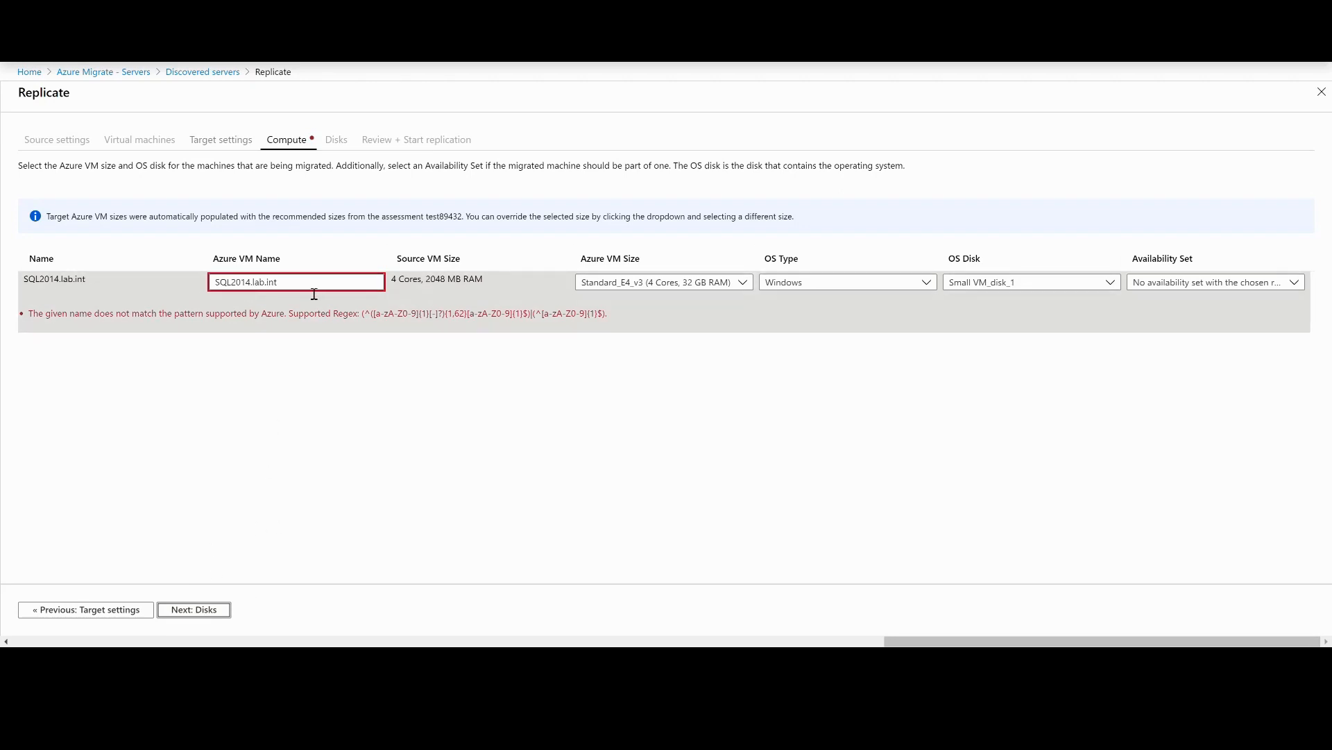
click(258, 290)
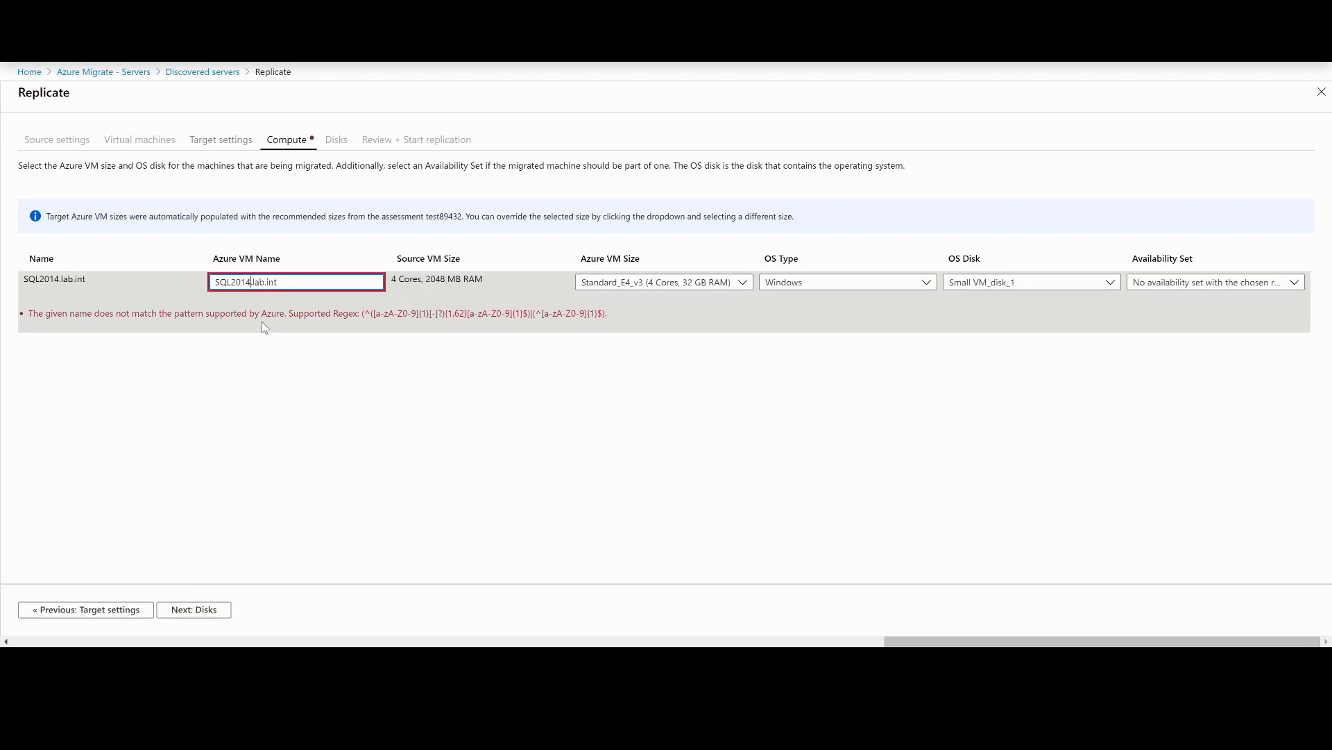
key(BackSpace)
text(-)
key(BackSpace)
text(-i)
click(197, 612)
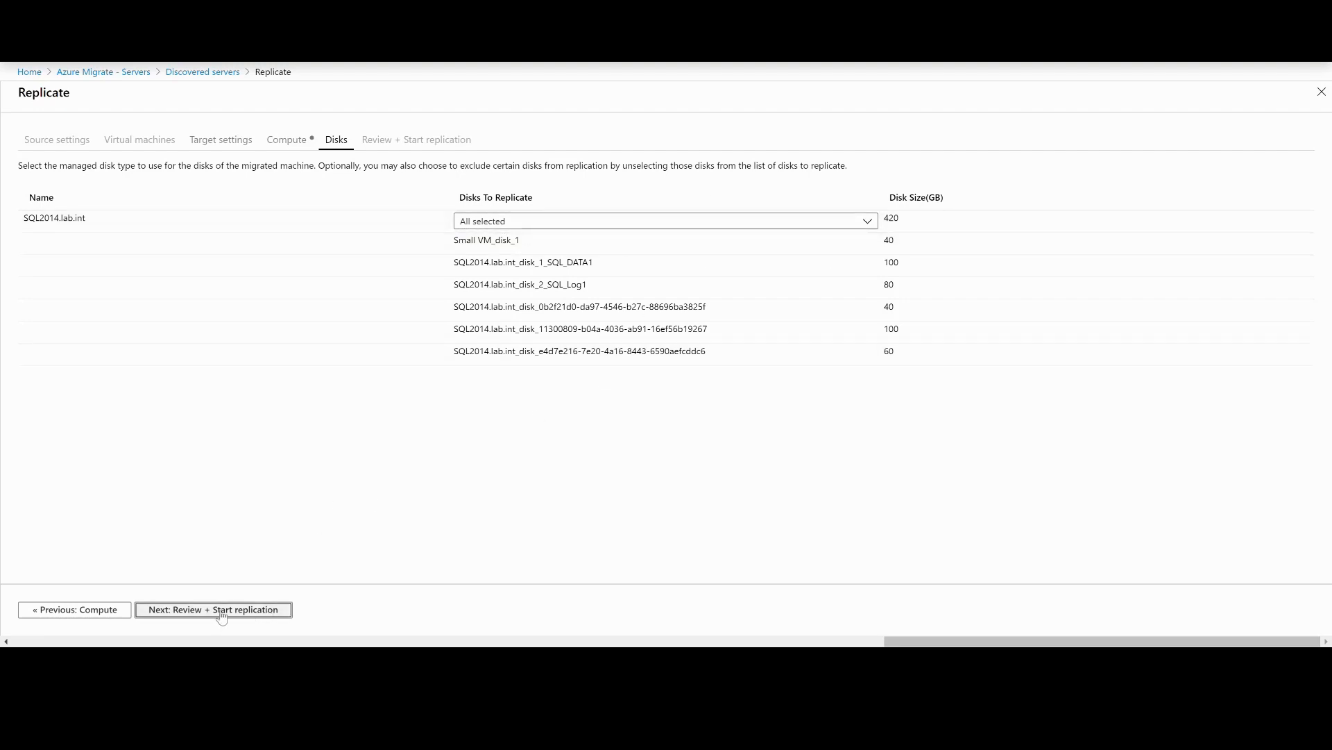
Check the disks to replicate, keep all of them selected, and start replication of SQL2014.lab.int.
click(733, 221)
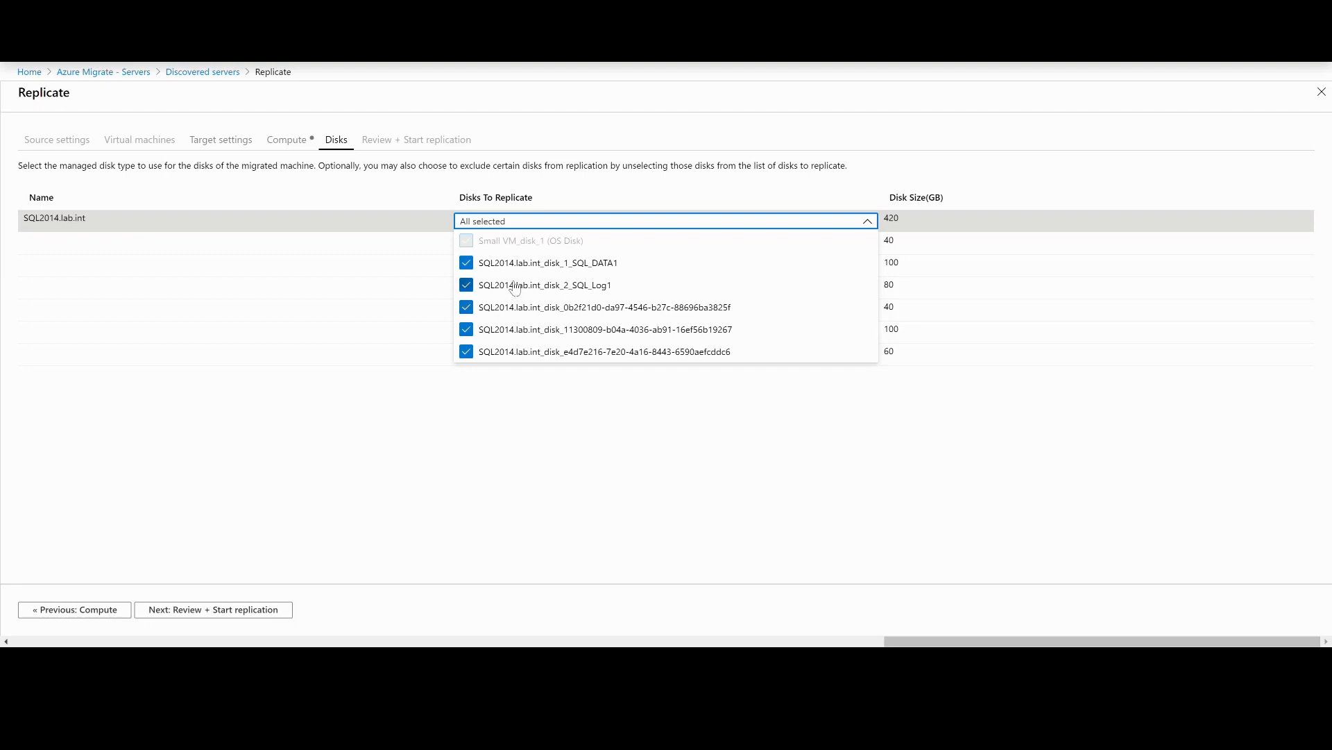
click(380, 340)
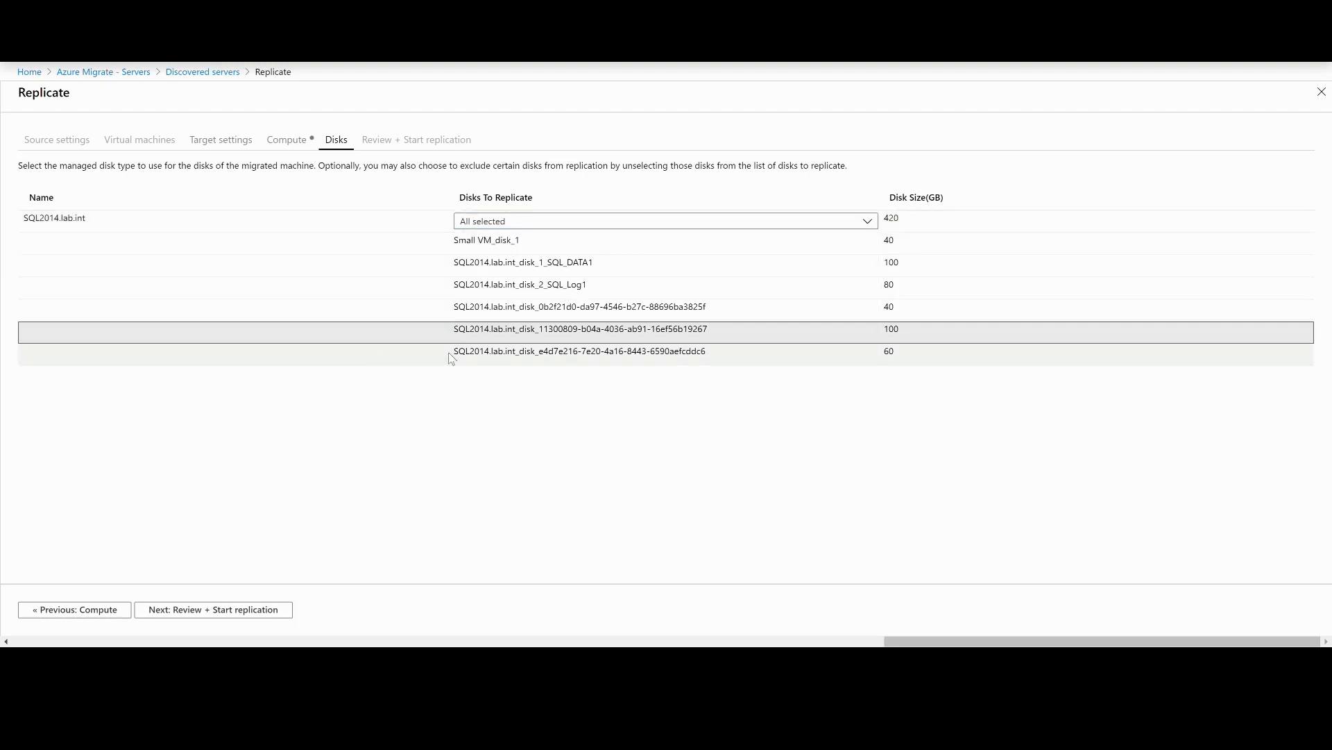
click(163, 613)
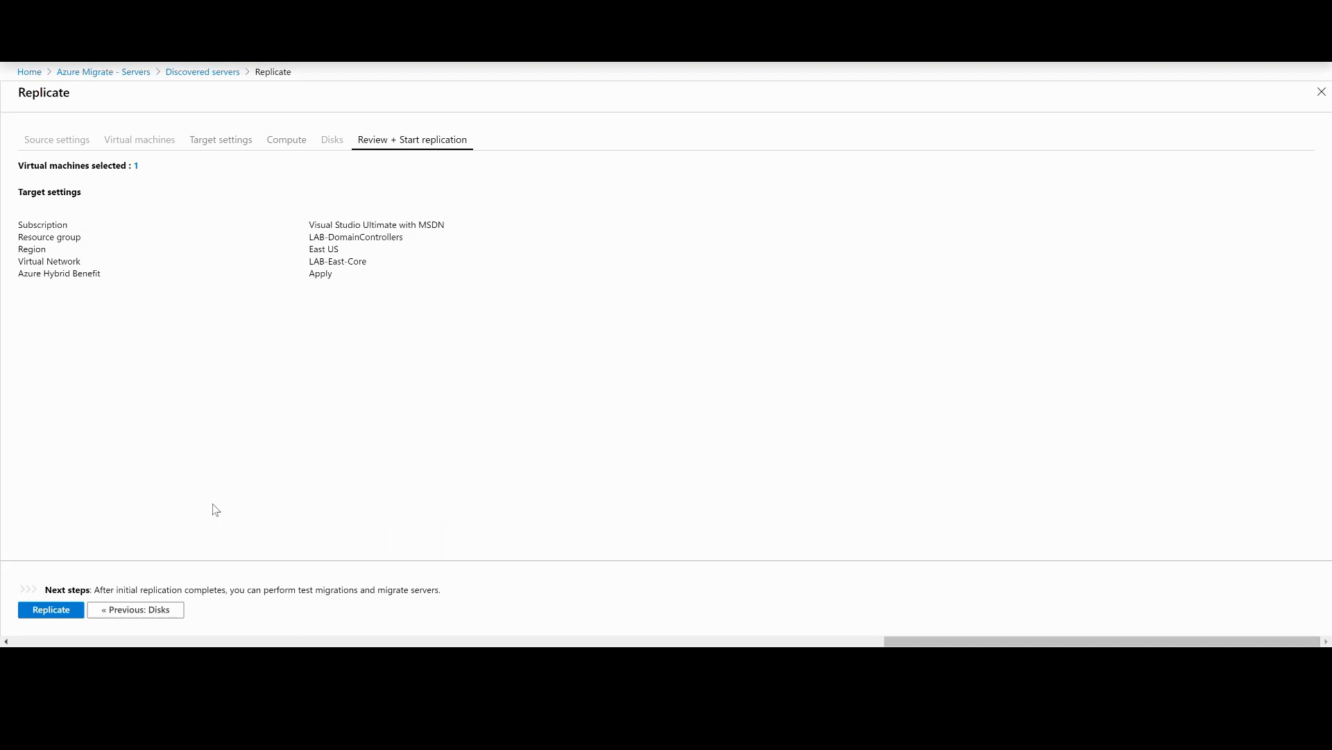
click(59, 610)
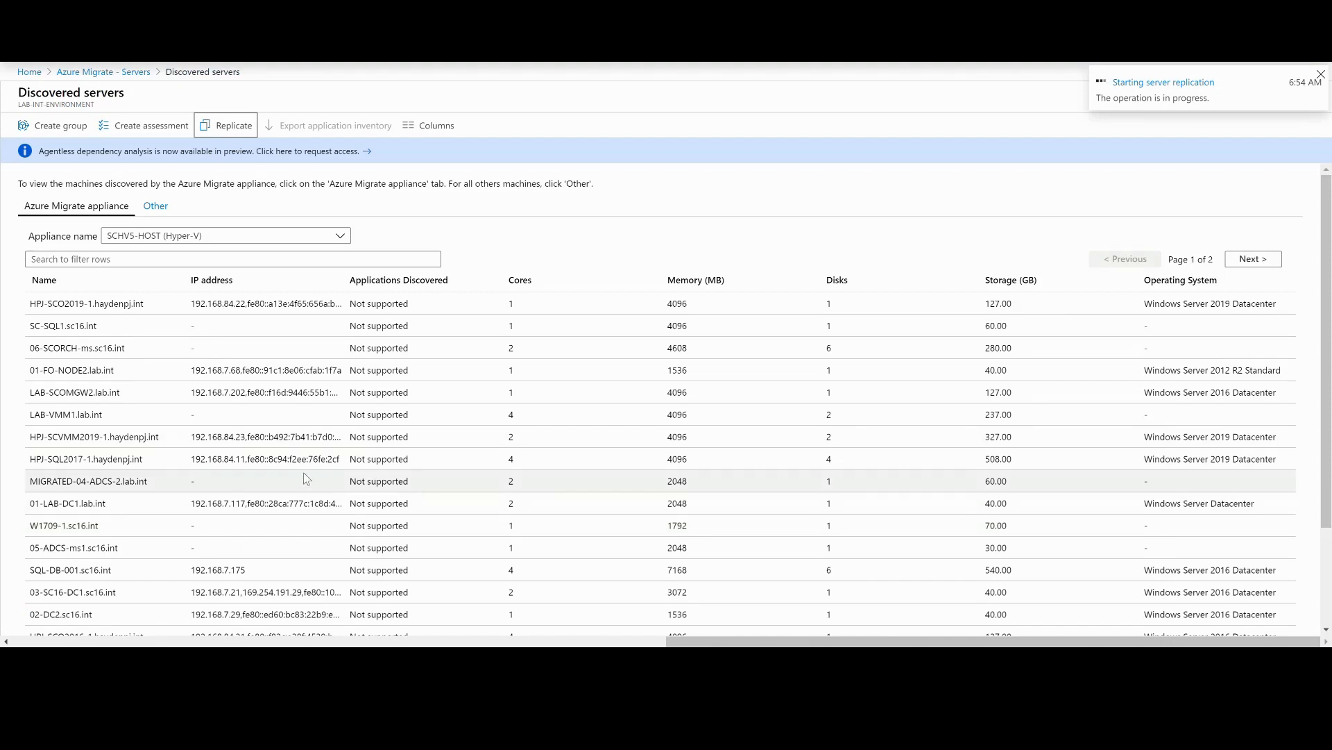
Return to the Azure Migrate servers page and view the replicating machines in Server Migration.
click(127, 75)
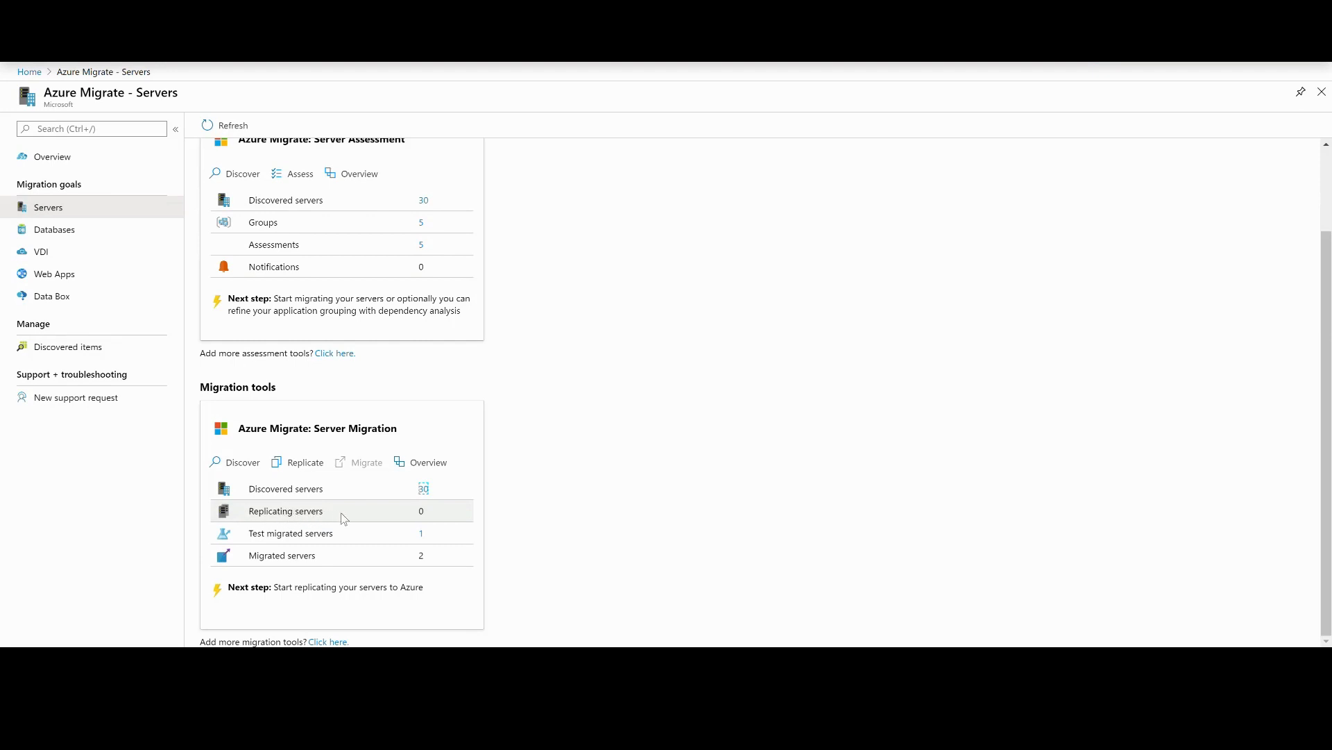
click(435, 472)
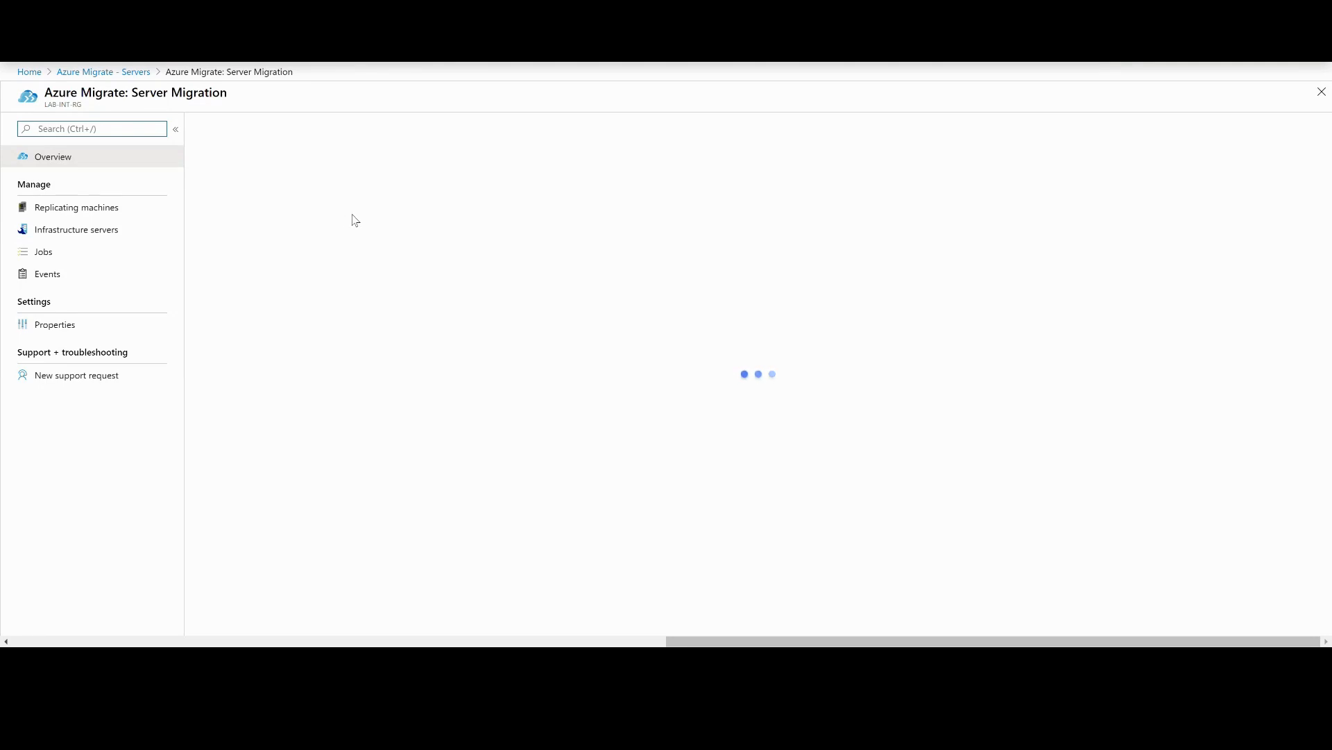
click(102, 210)
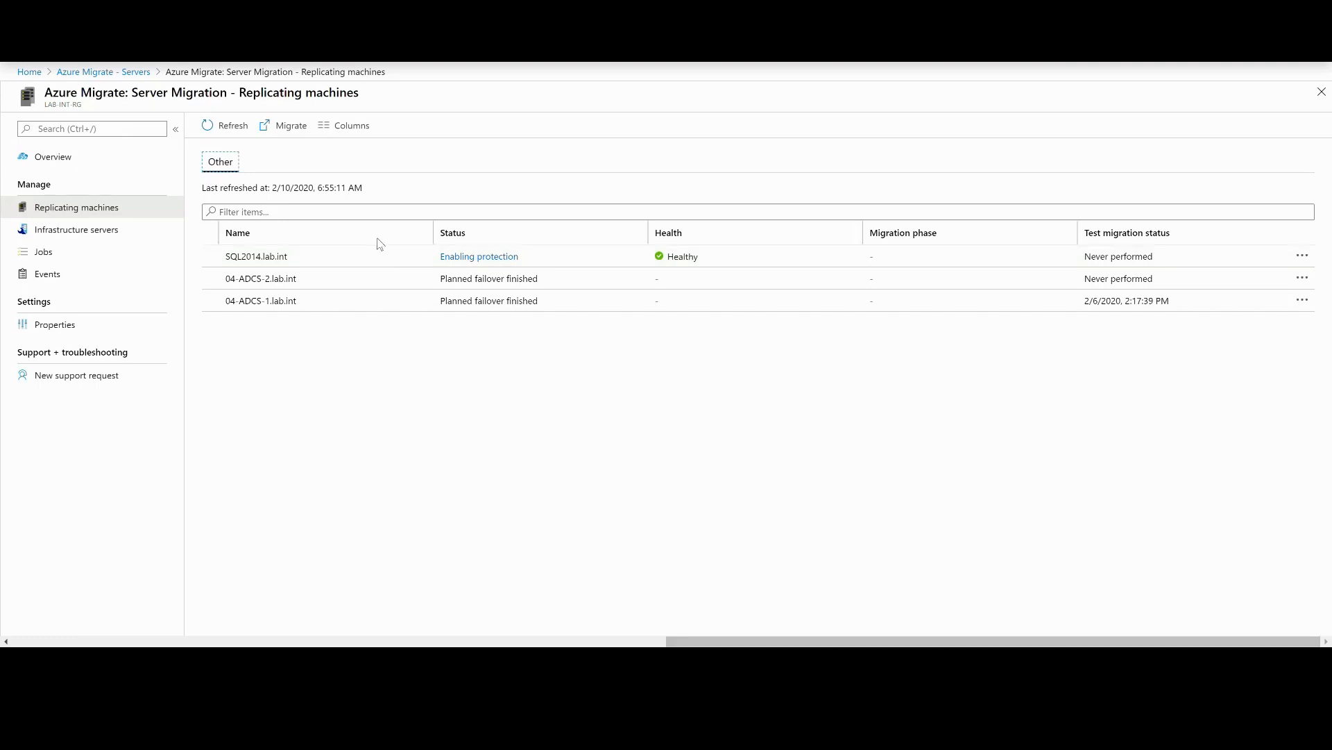
Examine the migration page's machine list and its option to shut down machines before migration, and return to the replicating machines.
click(278, 132)
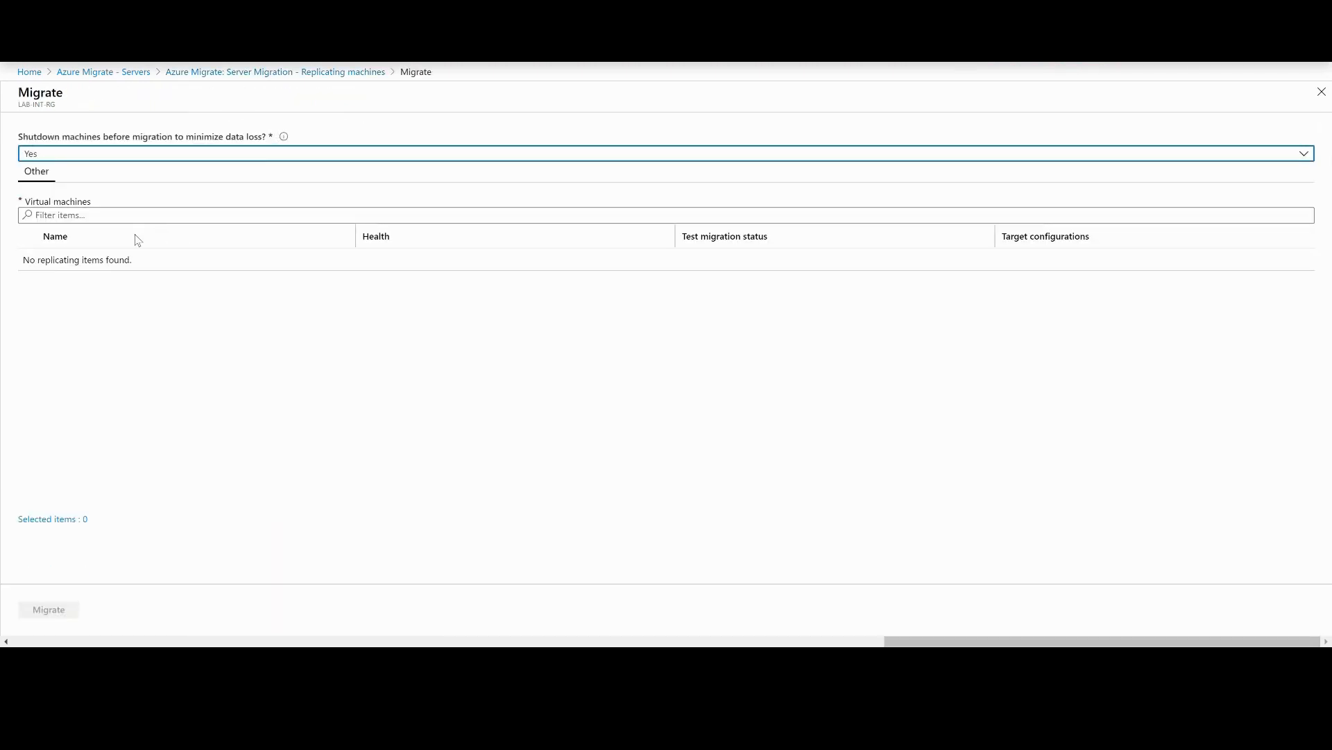
click(248, 75)
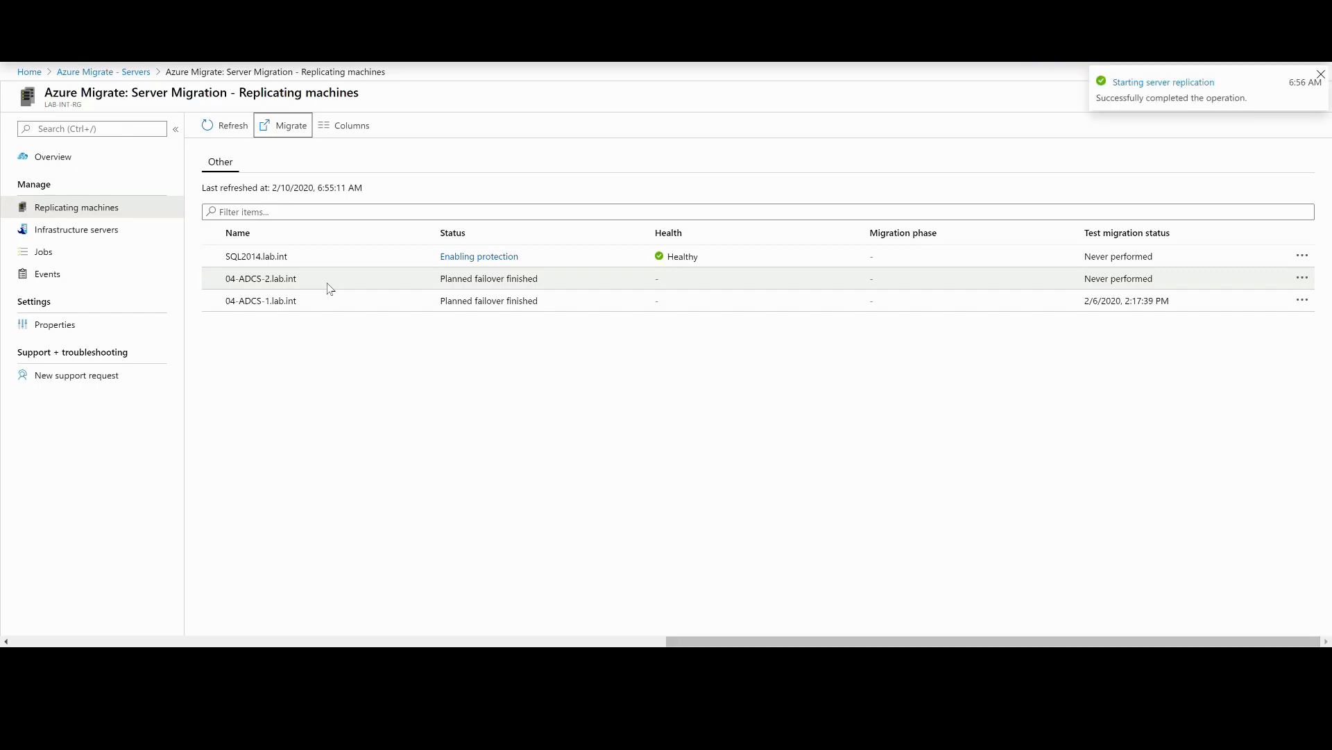
click(290, 126)
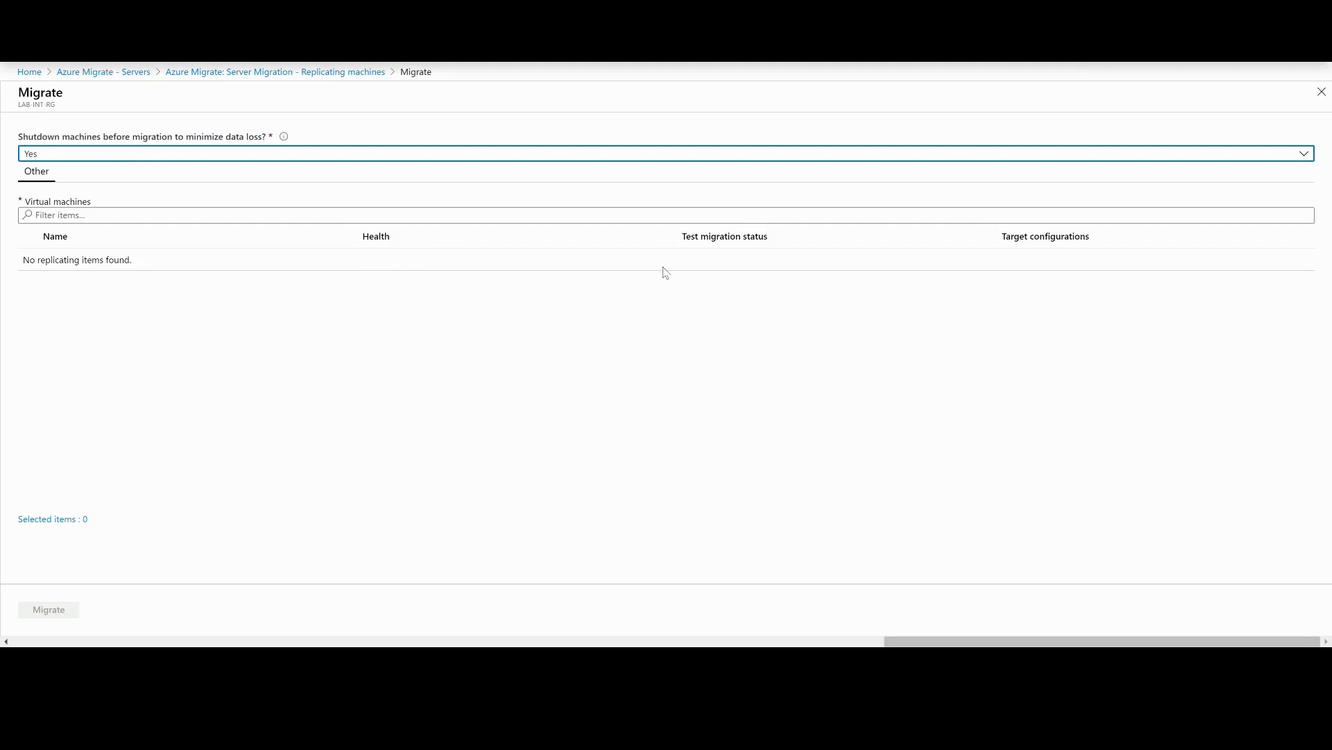
click(62, 154)
click(70, 162)
click(256, 74)
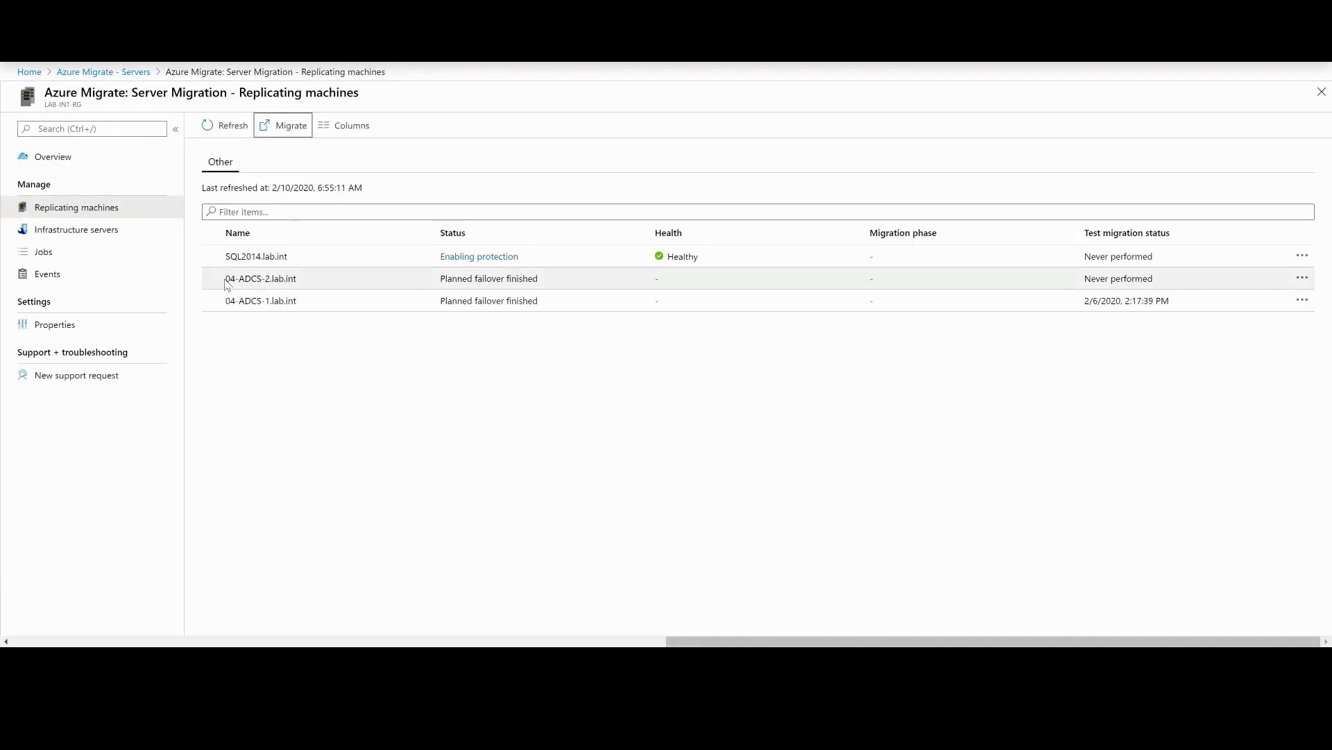
Examine the replication details of 04-ADCS-1.lab.int and its compute and network properties, including the explanation of managed disks.
drag(229, 285, 696, 321)
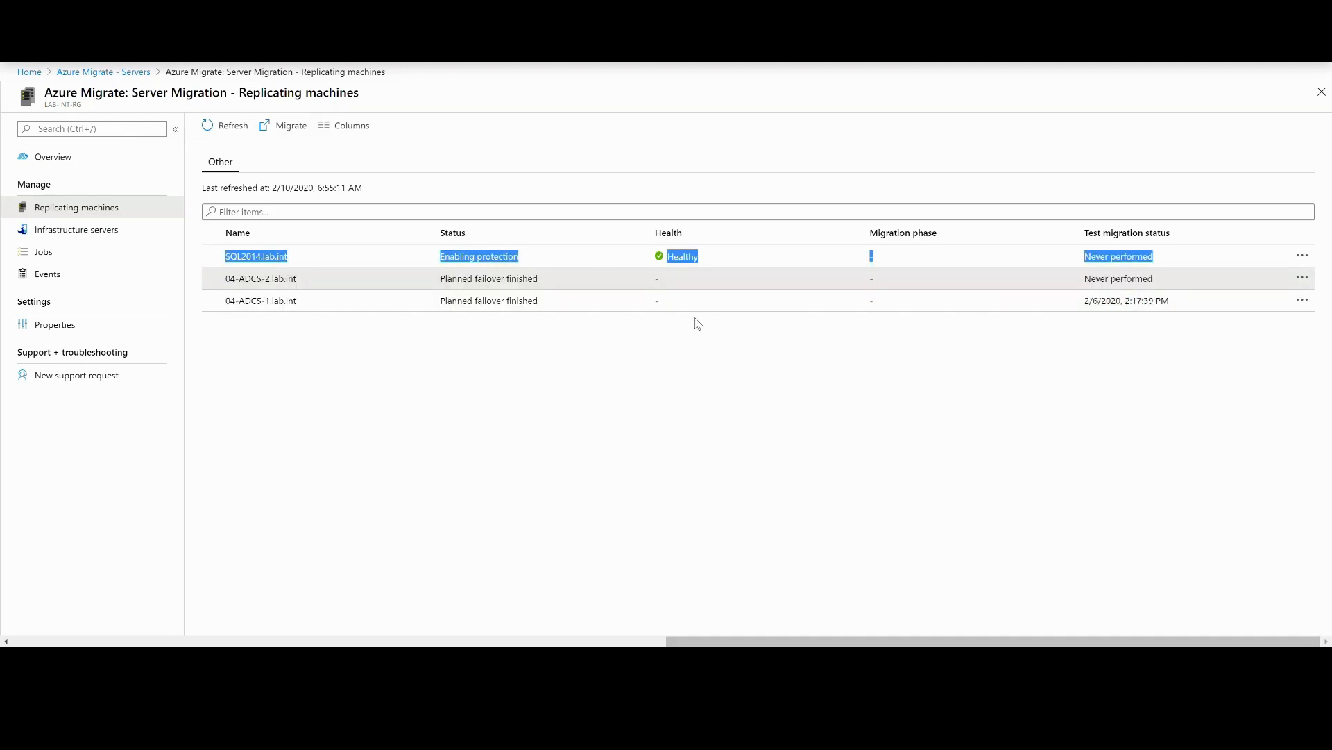
click(563, 299)
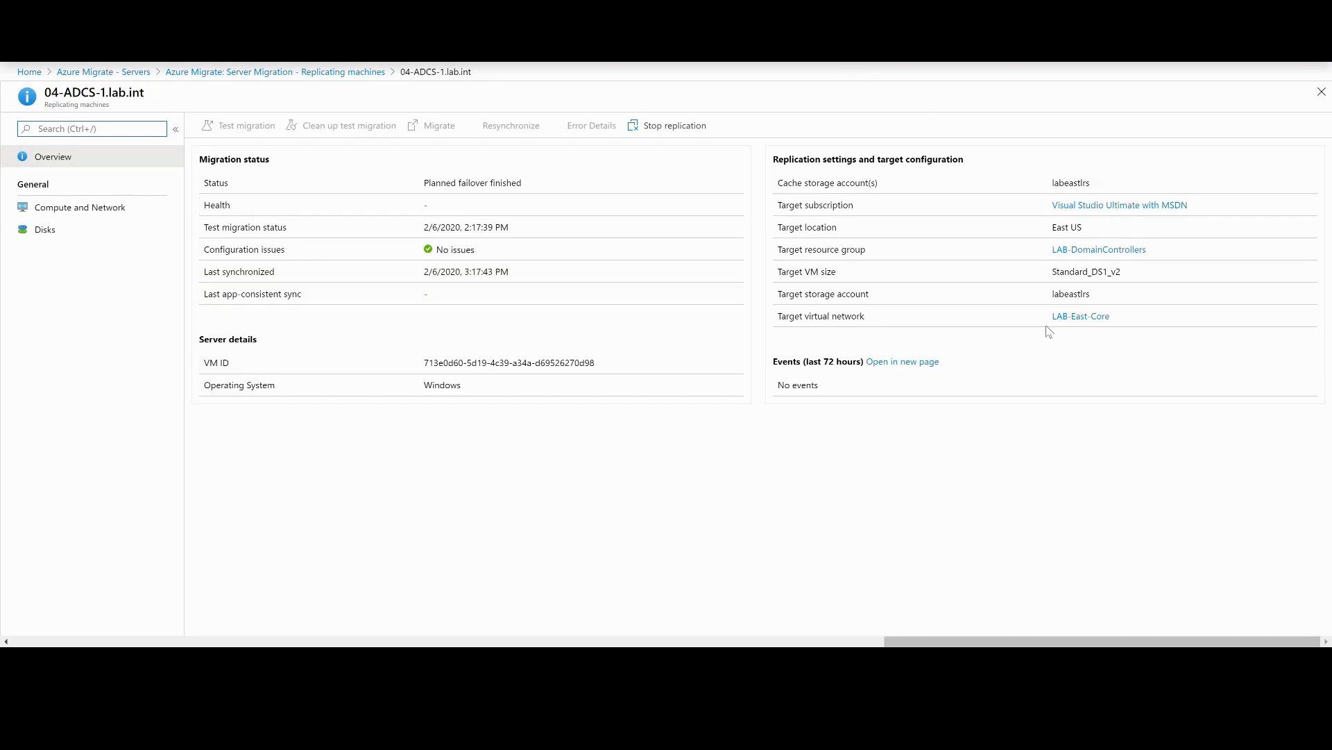
click(132, 206)
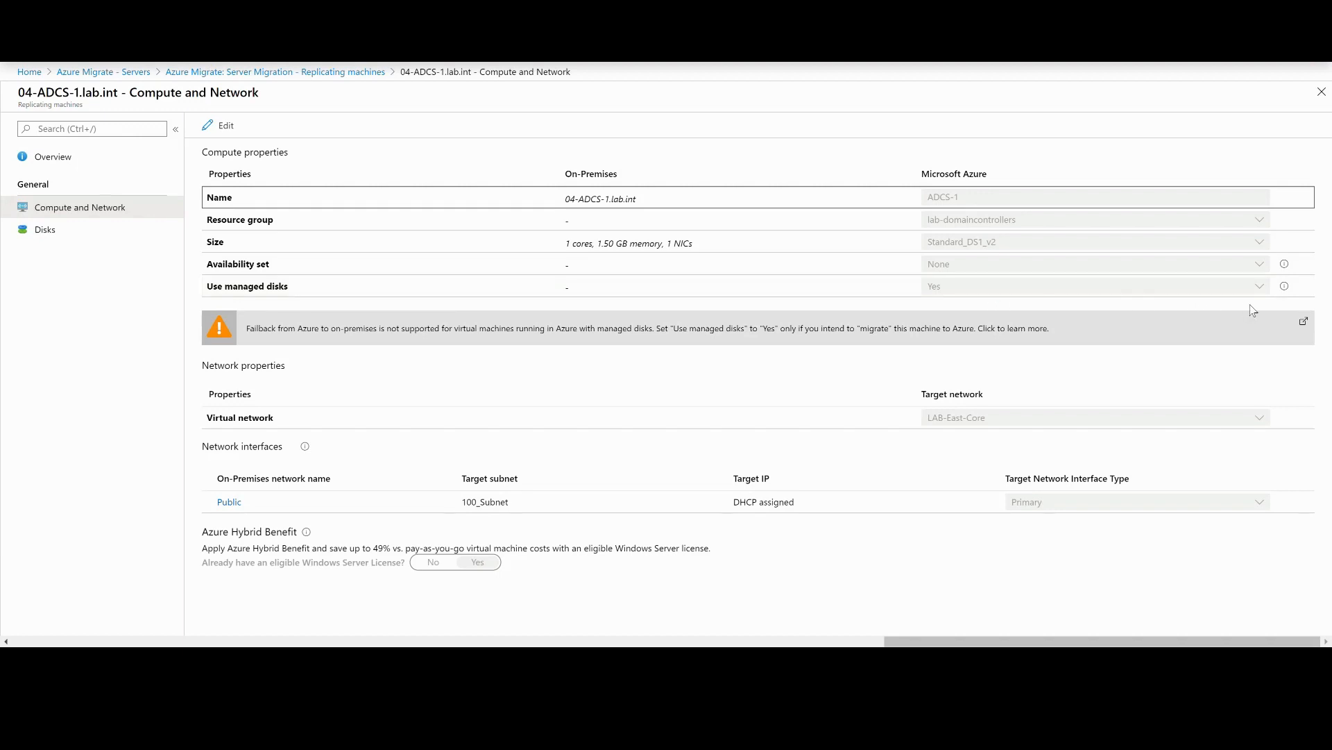
mouse_move(1288, 292)
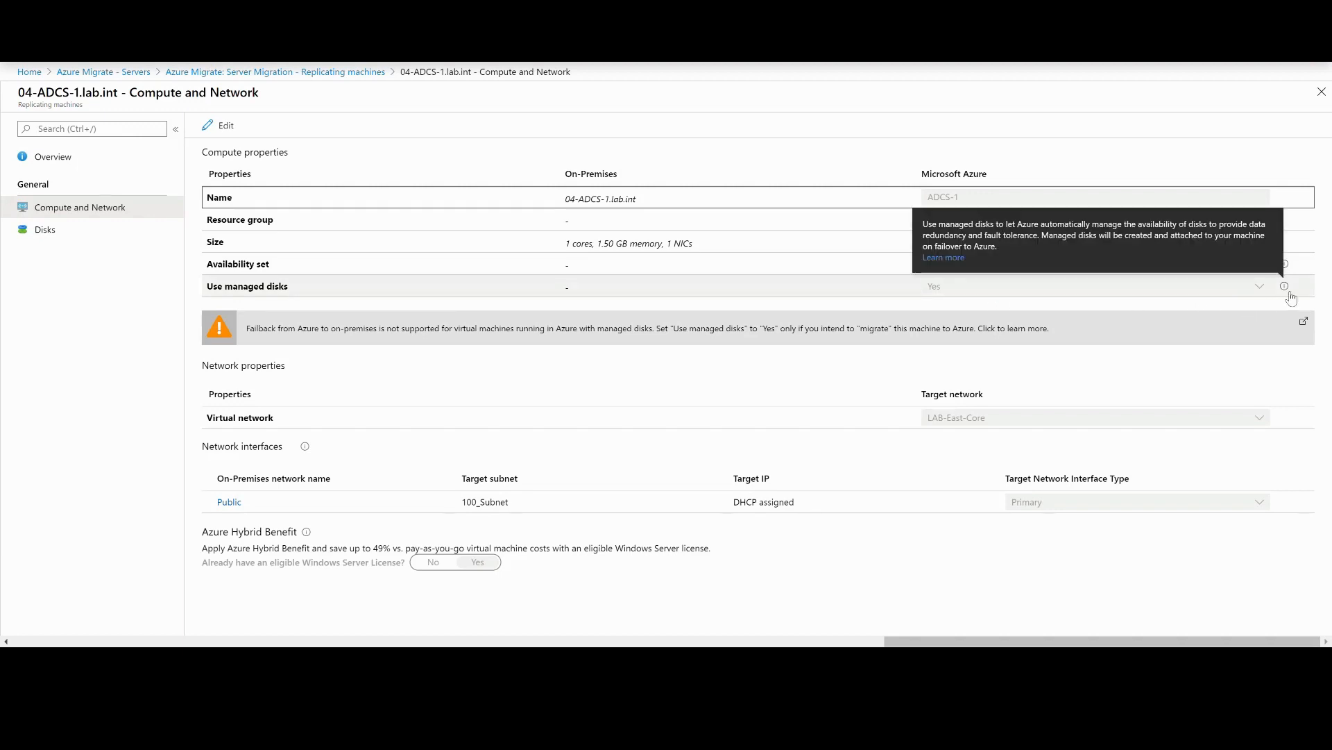